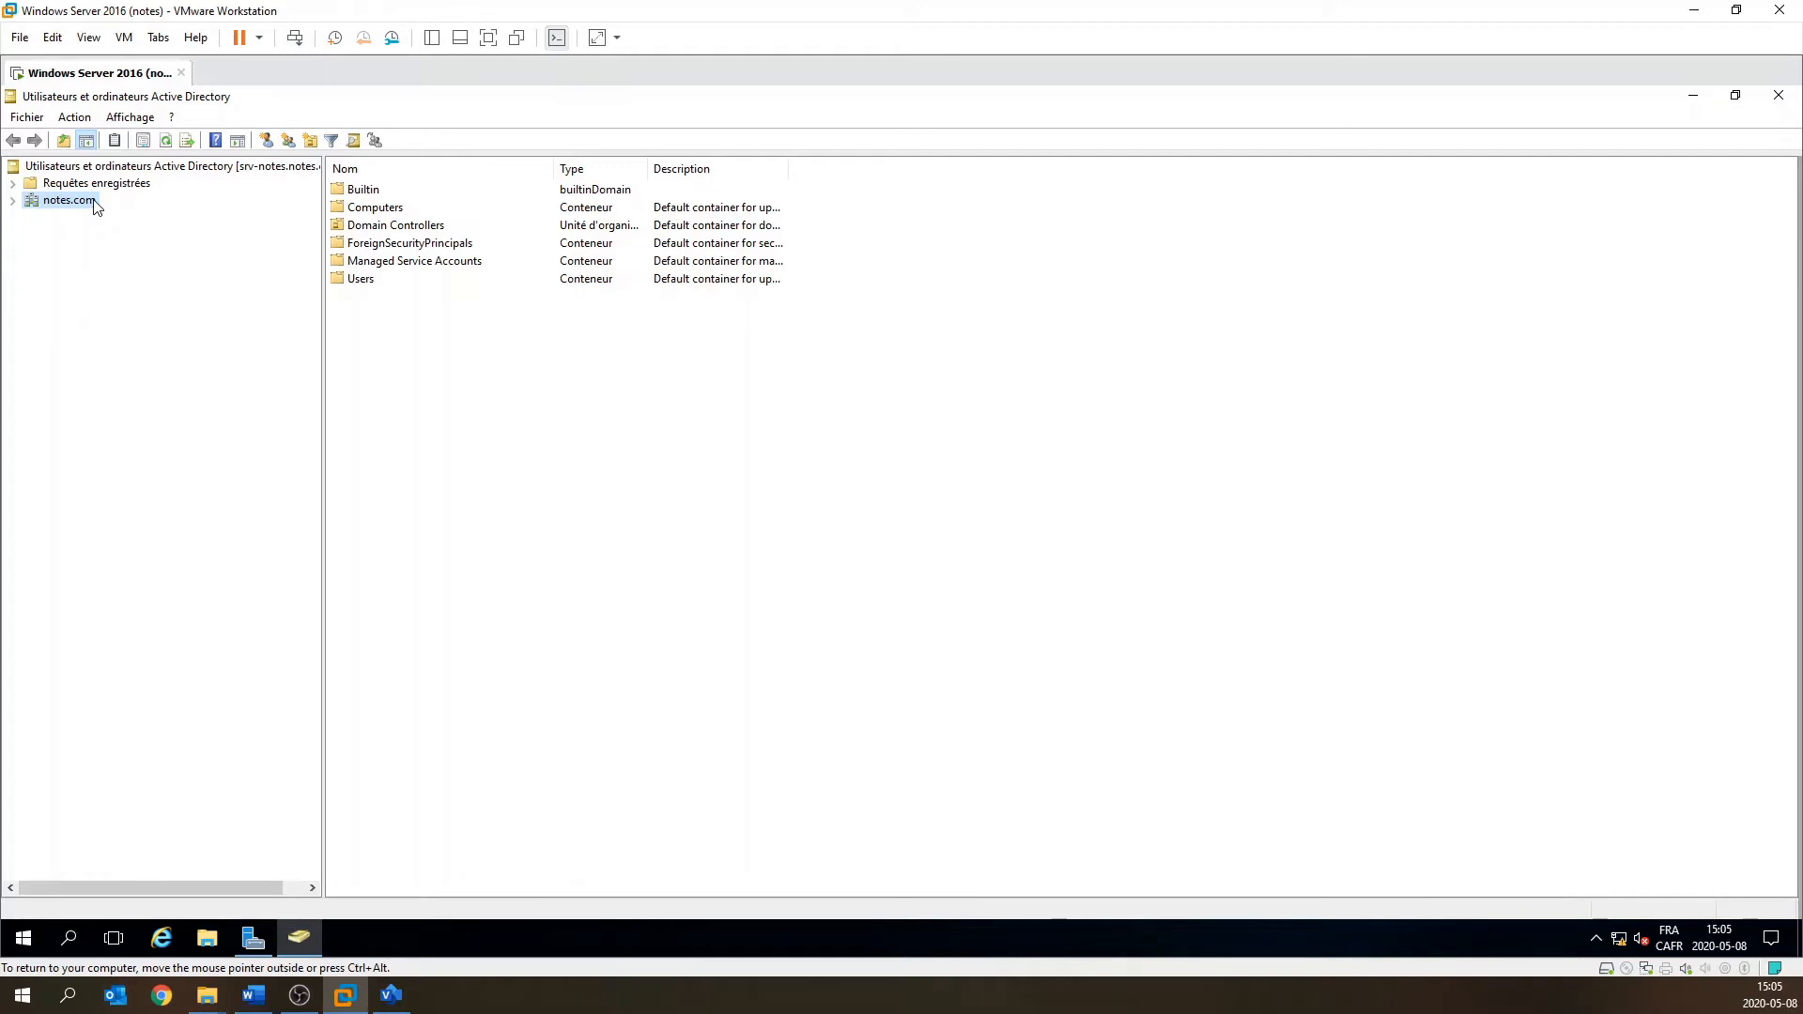
Expand notes.com, inspect its Builtin, Users and Computers containers, then return to notes.com.
left_click(12, 202)
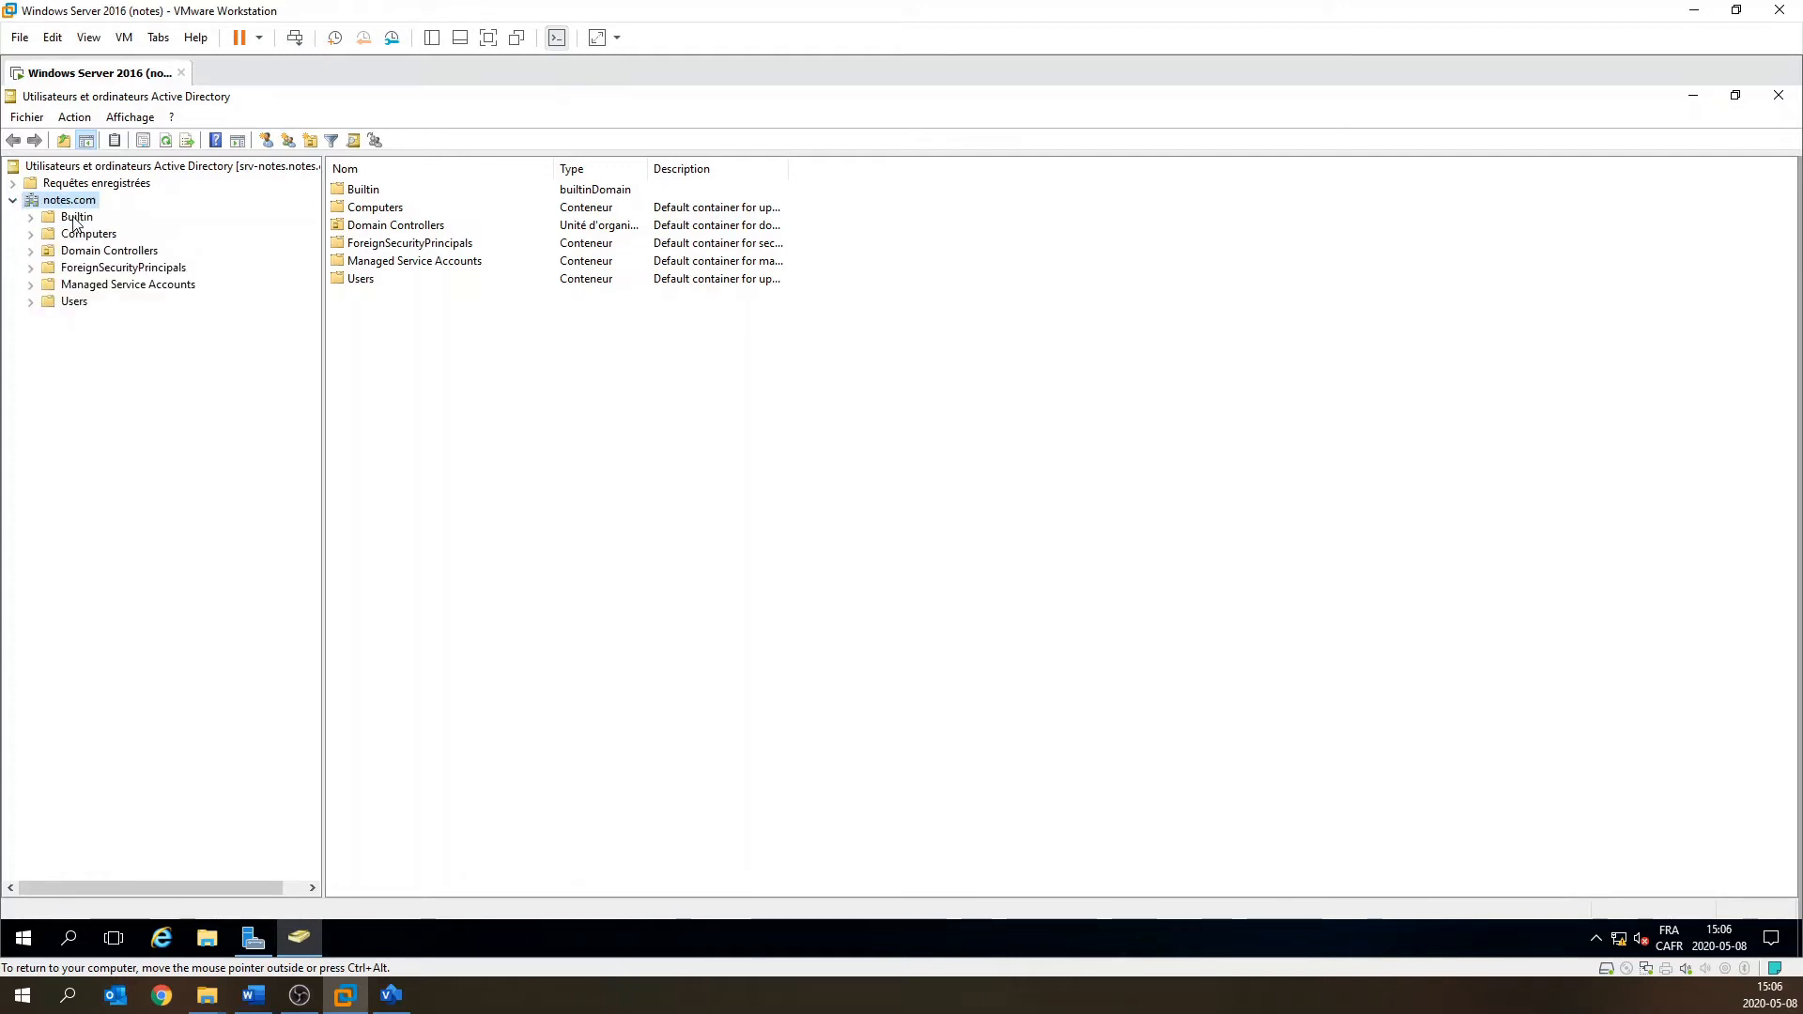
left_click(75, 218)
left_click(85, 306)
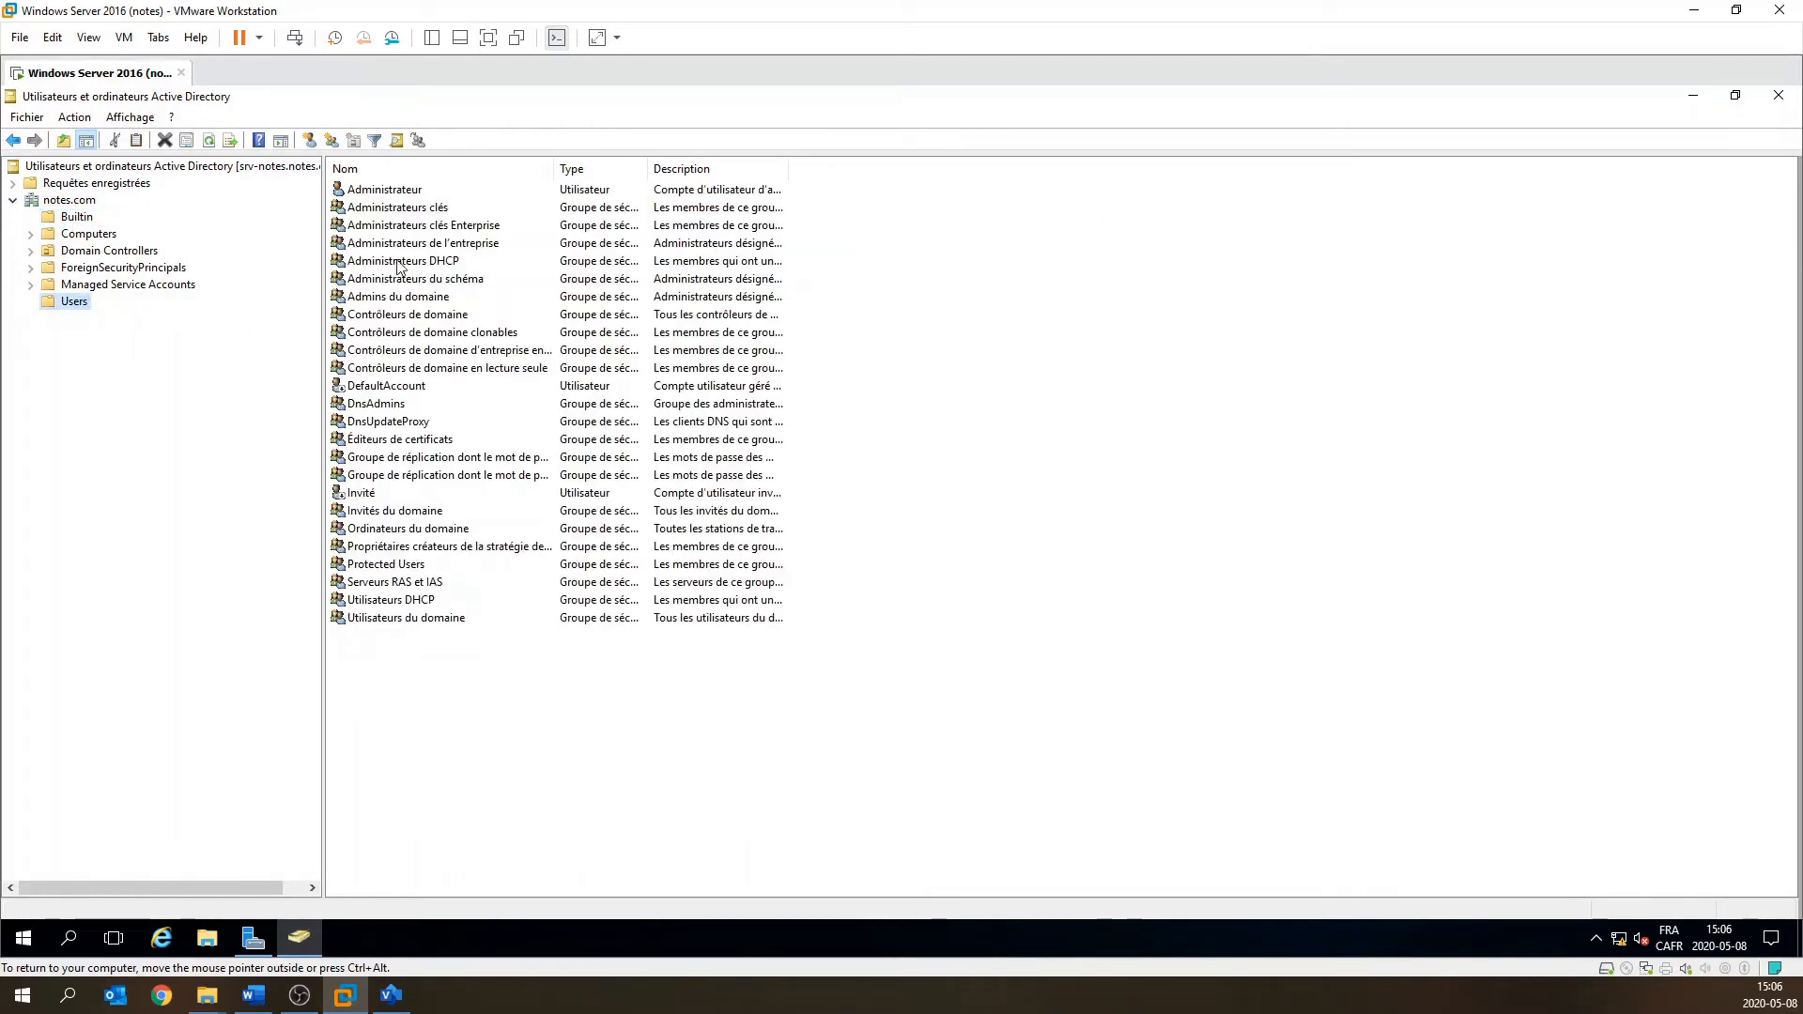
left_click(95, 236)
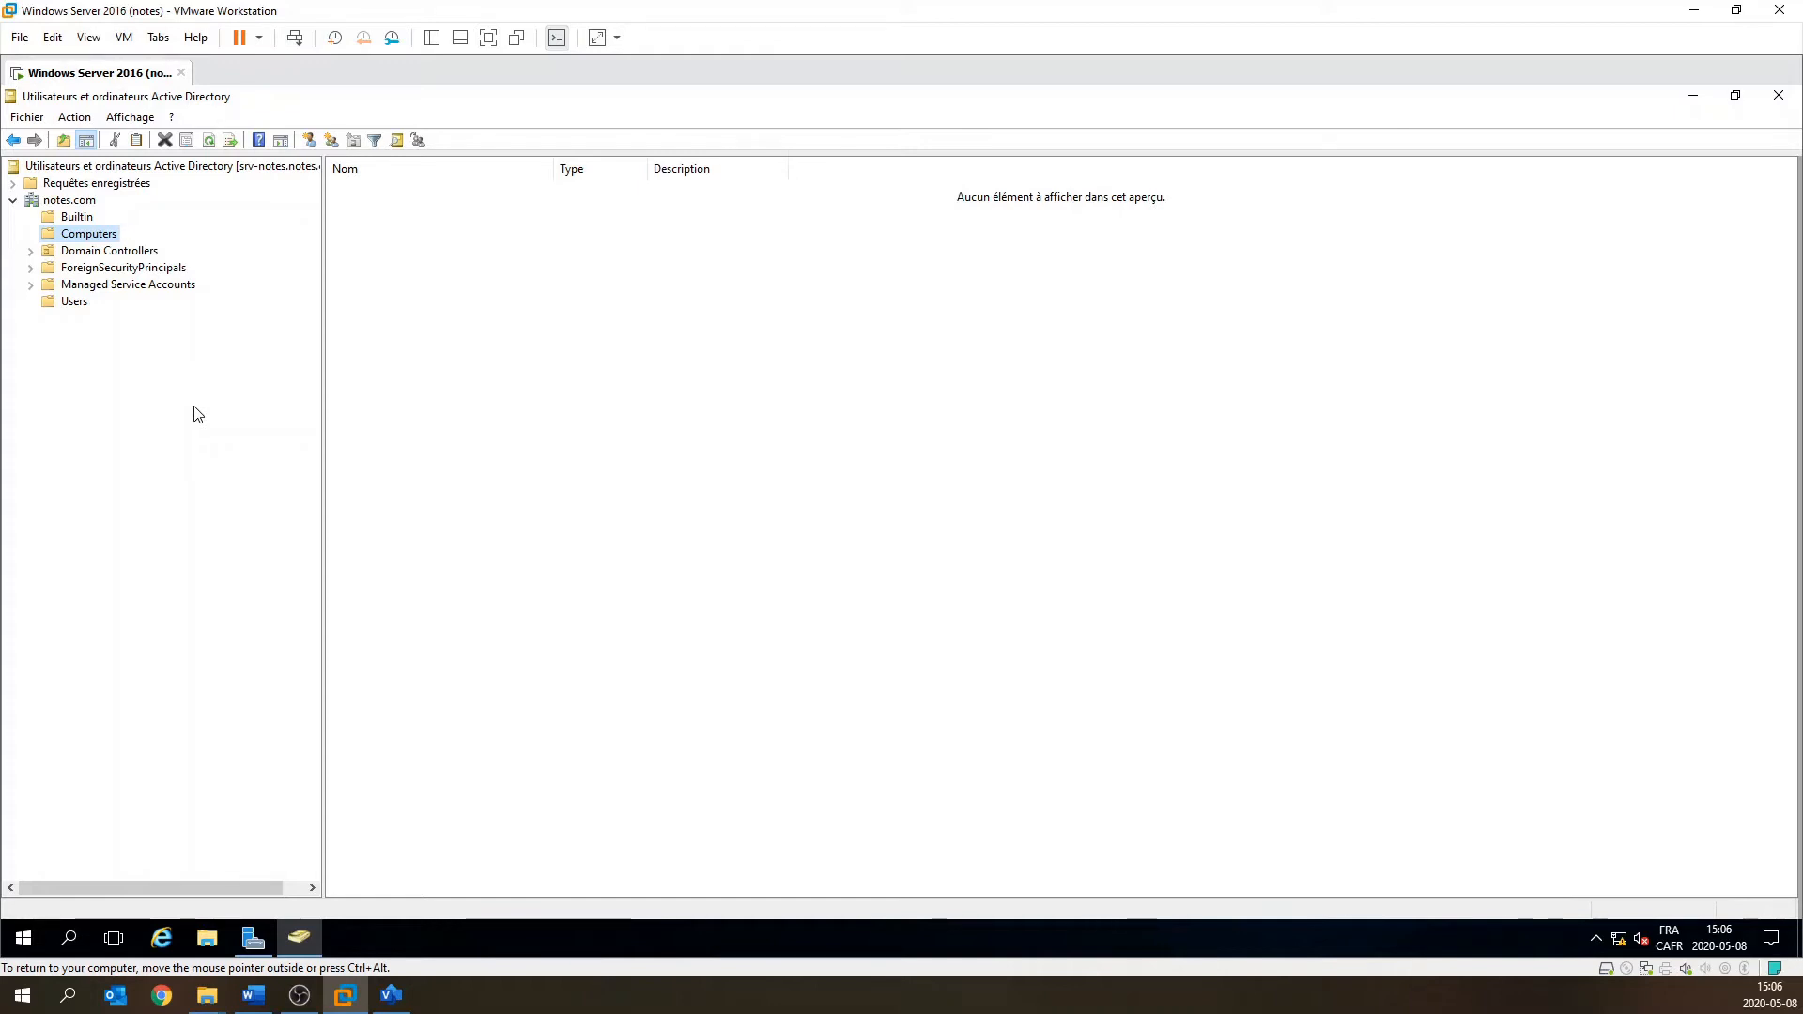
left_click(69, 201)
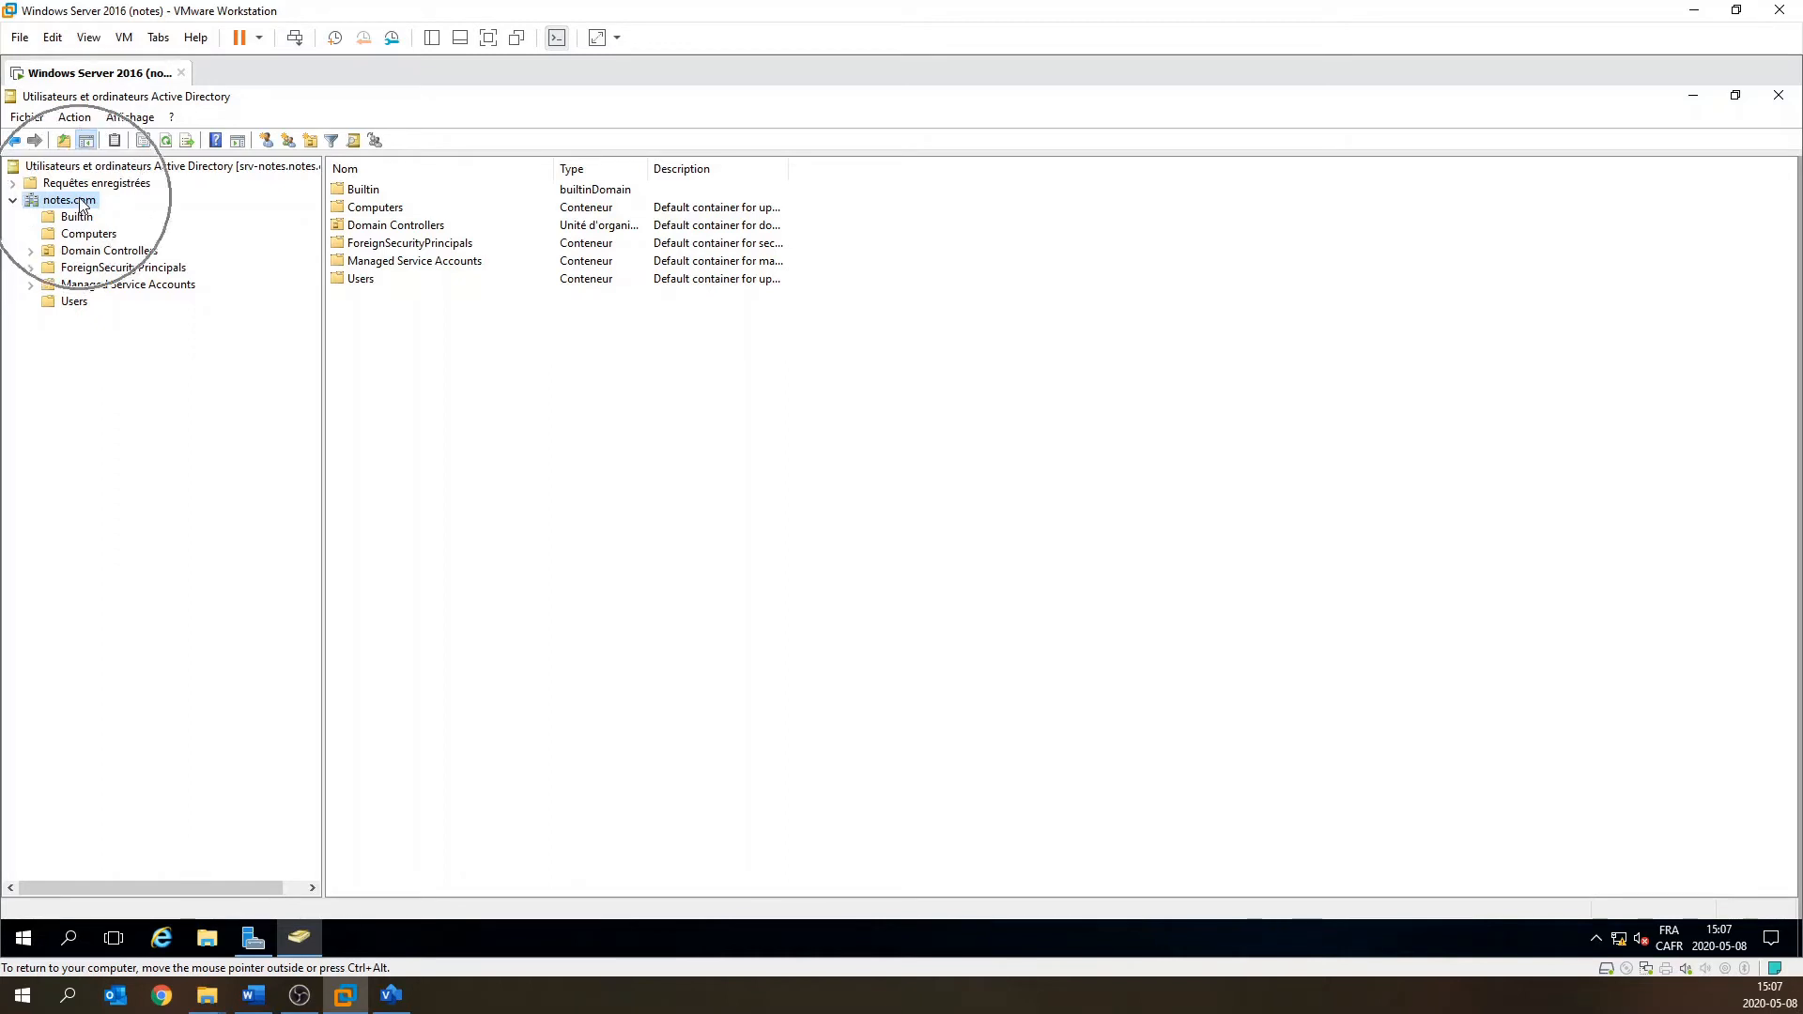
With notes.com selected, bring up the New Object – Organizational Unit dialog.
right_click(82, 203)
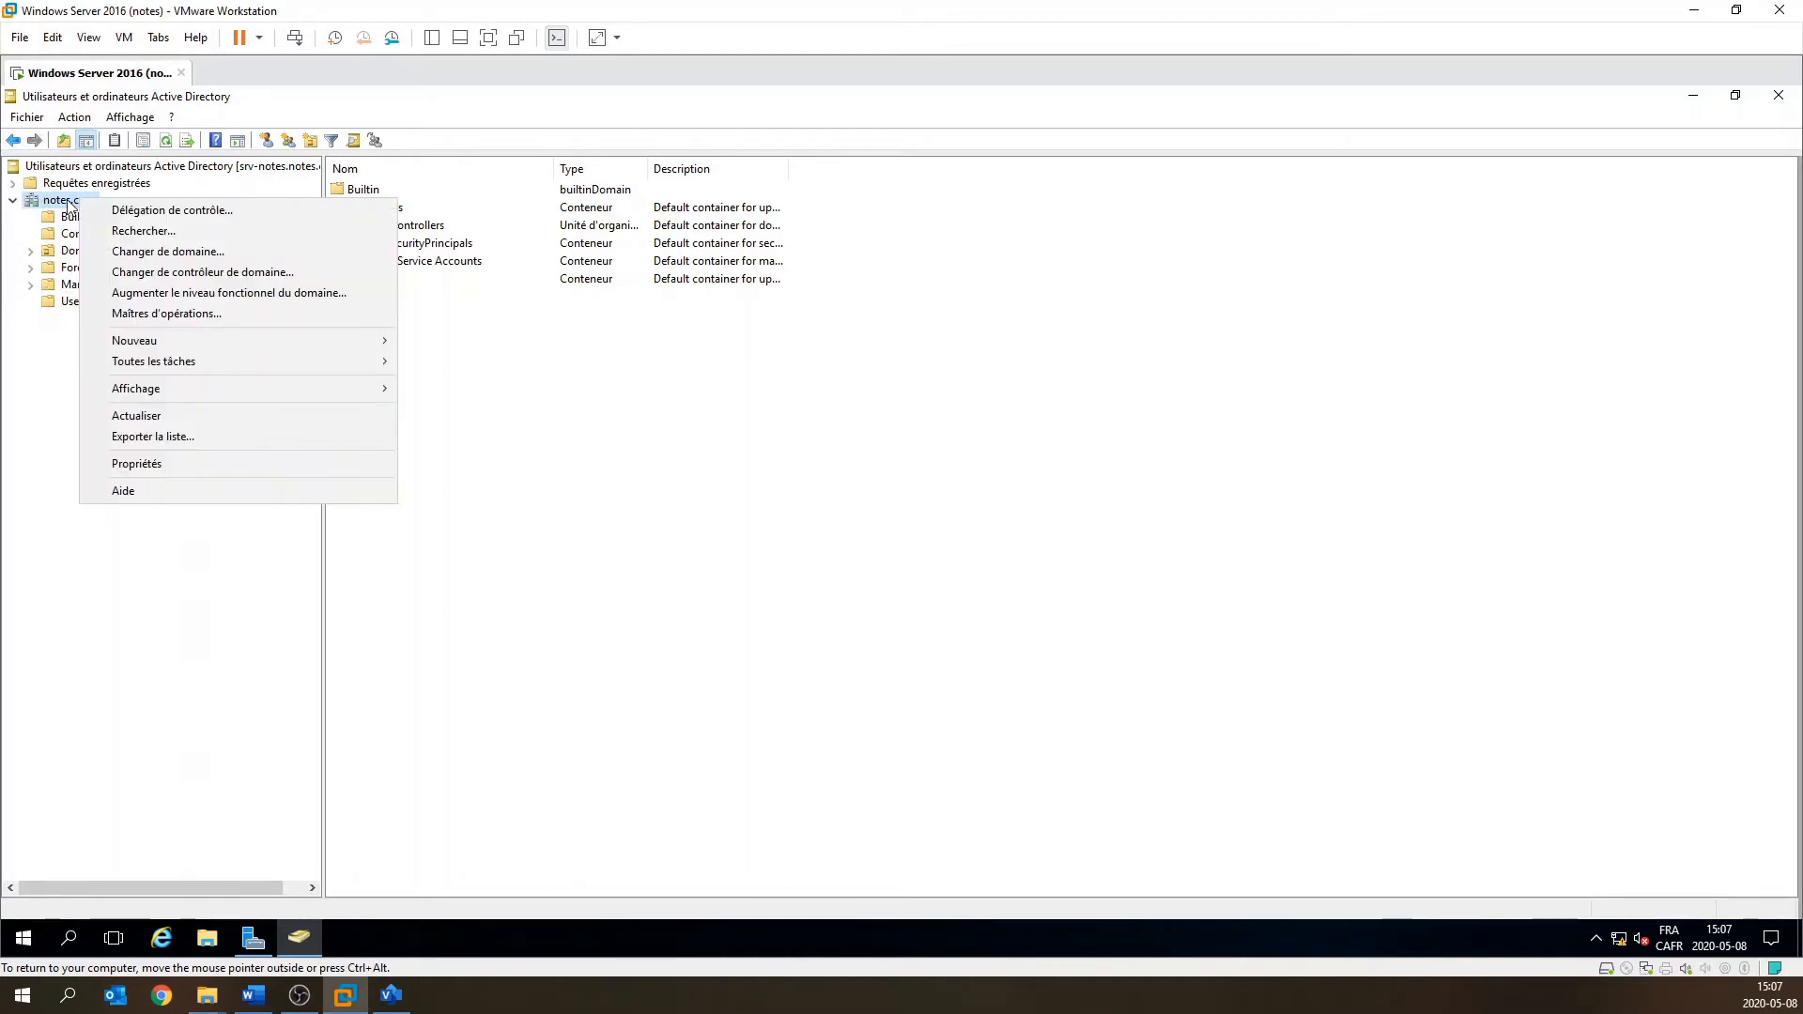
mouse_move(216, 341)
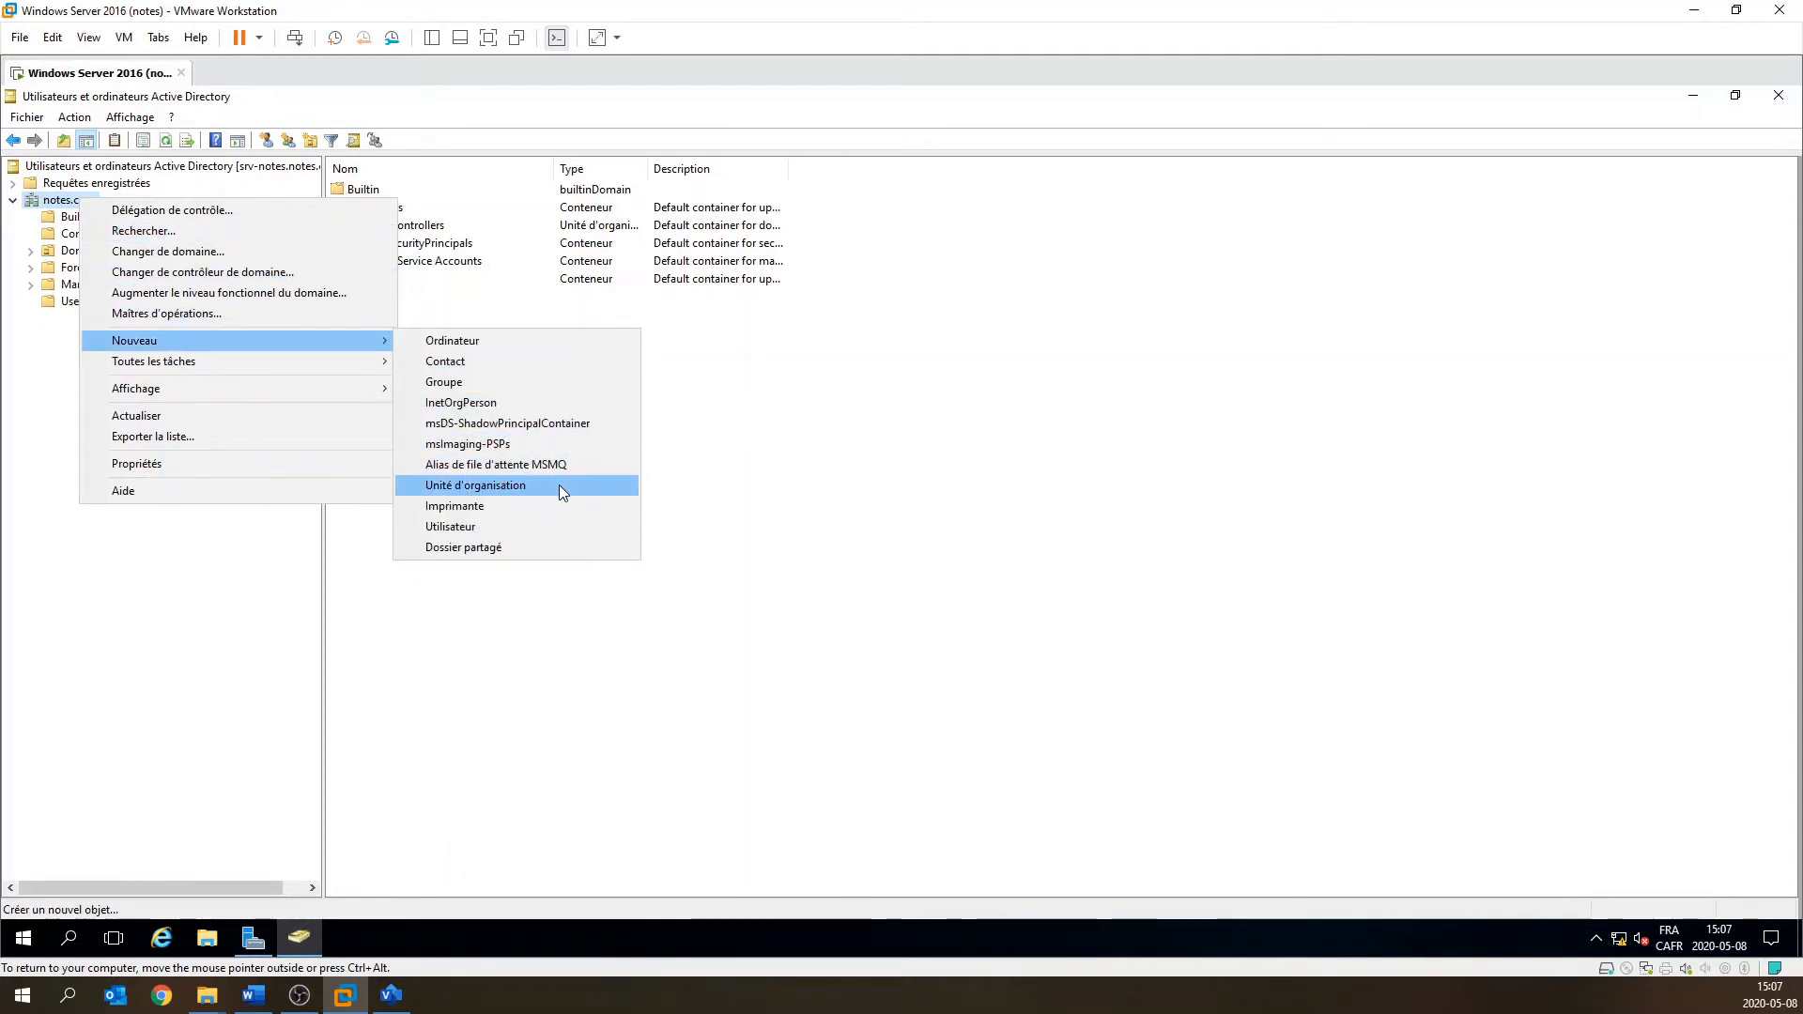
left_click(673, 442)
left_click(56, 206)
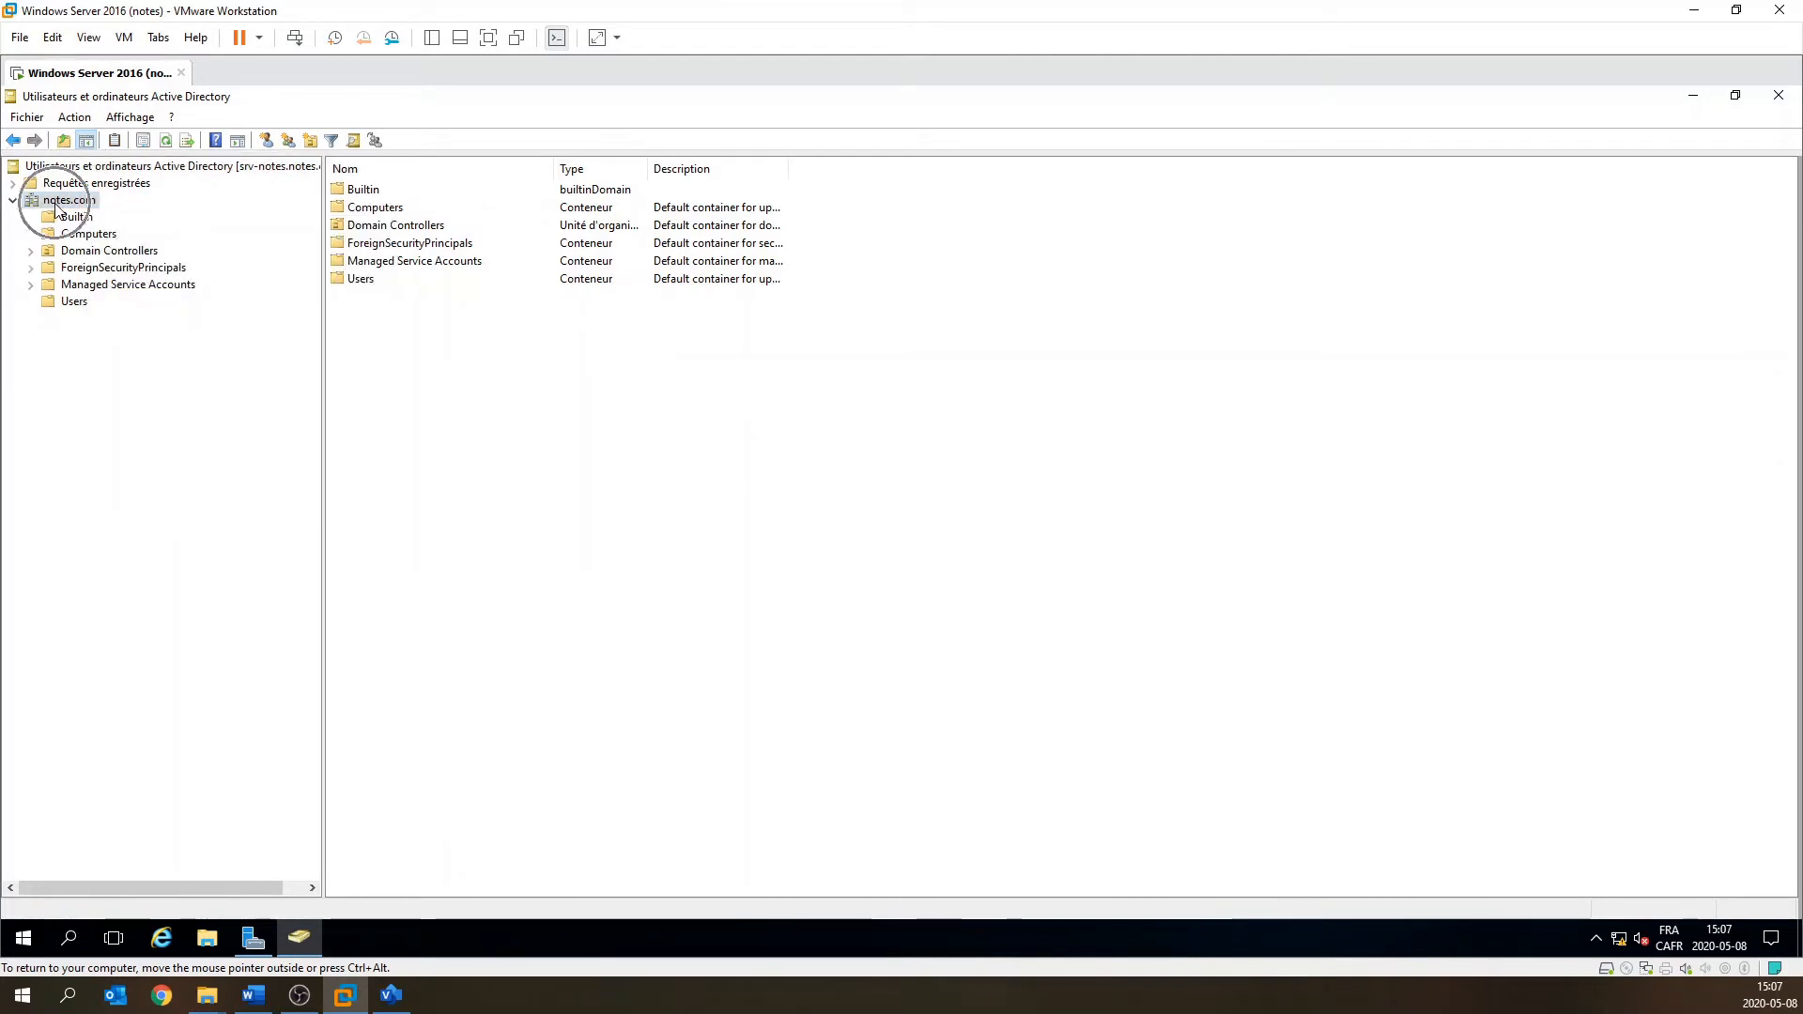
left_click(311, 143)
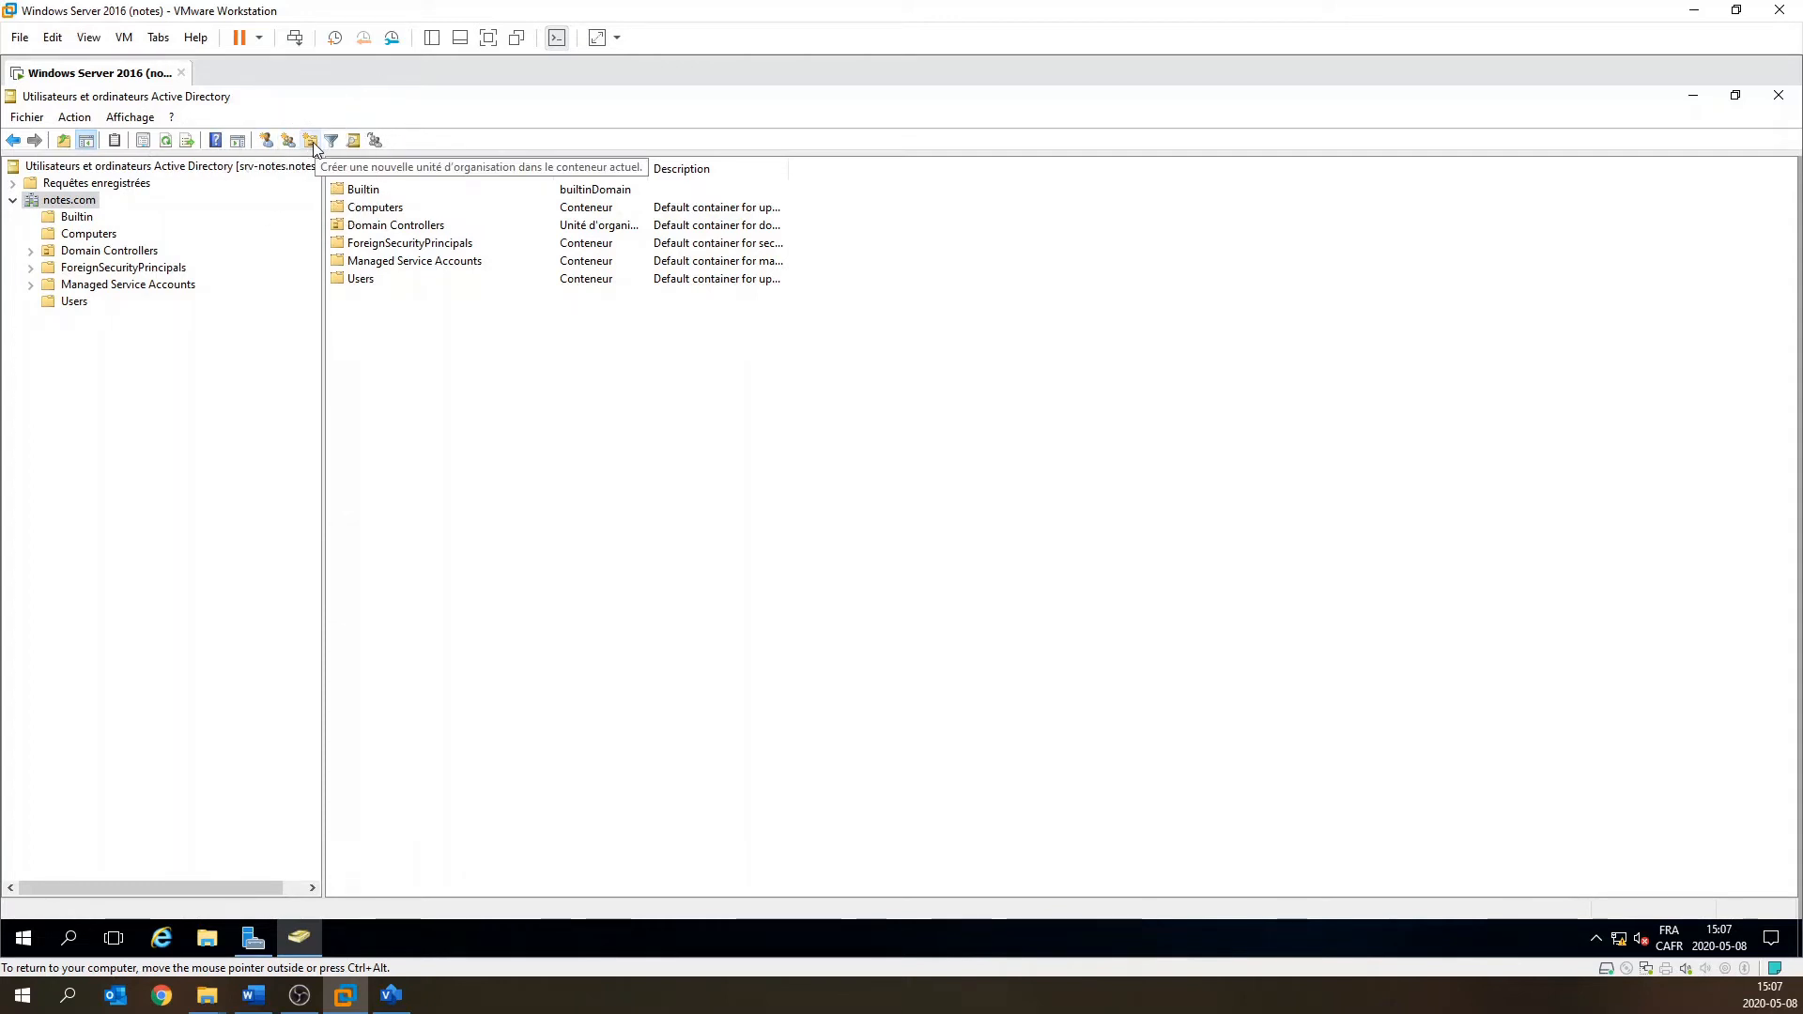
left_click(312, 143)
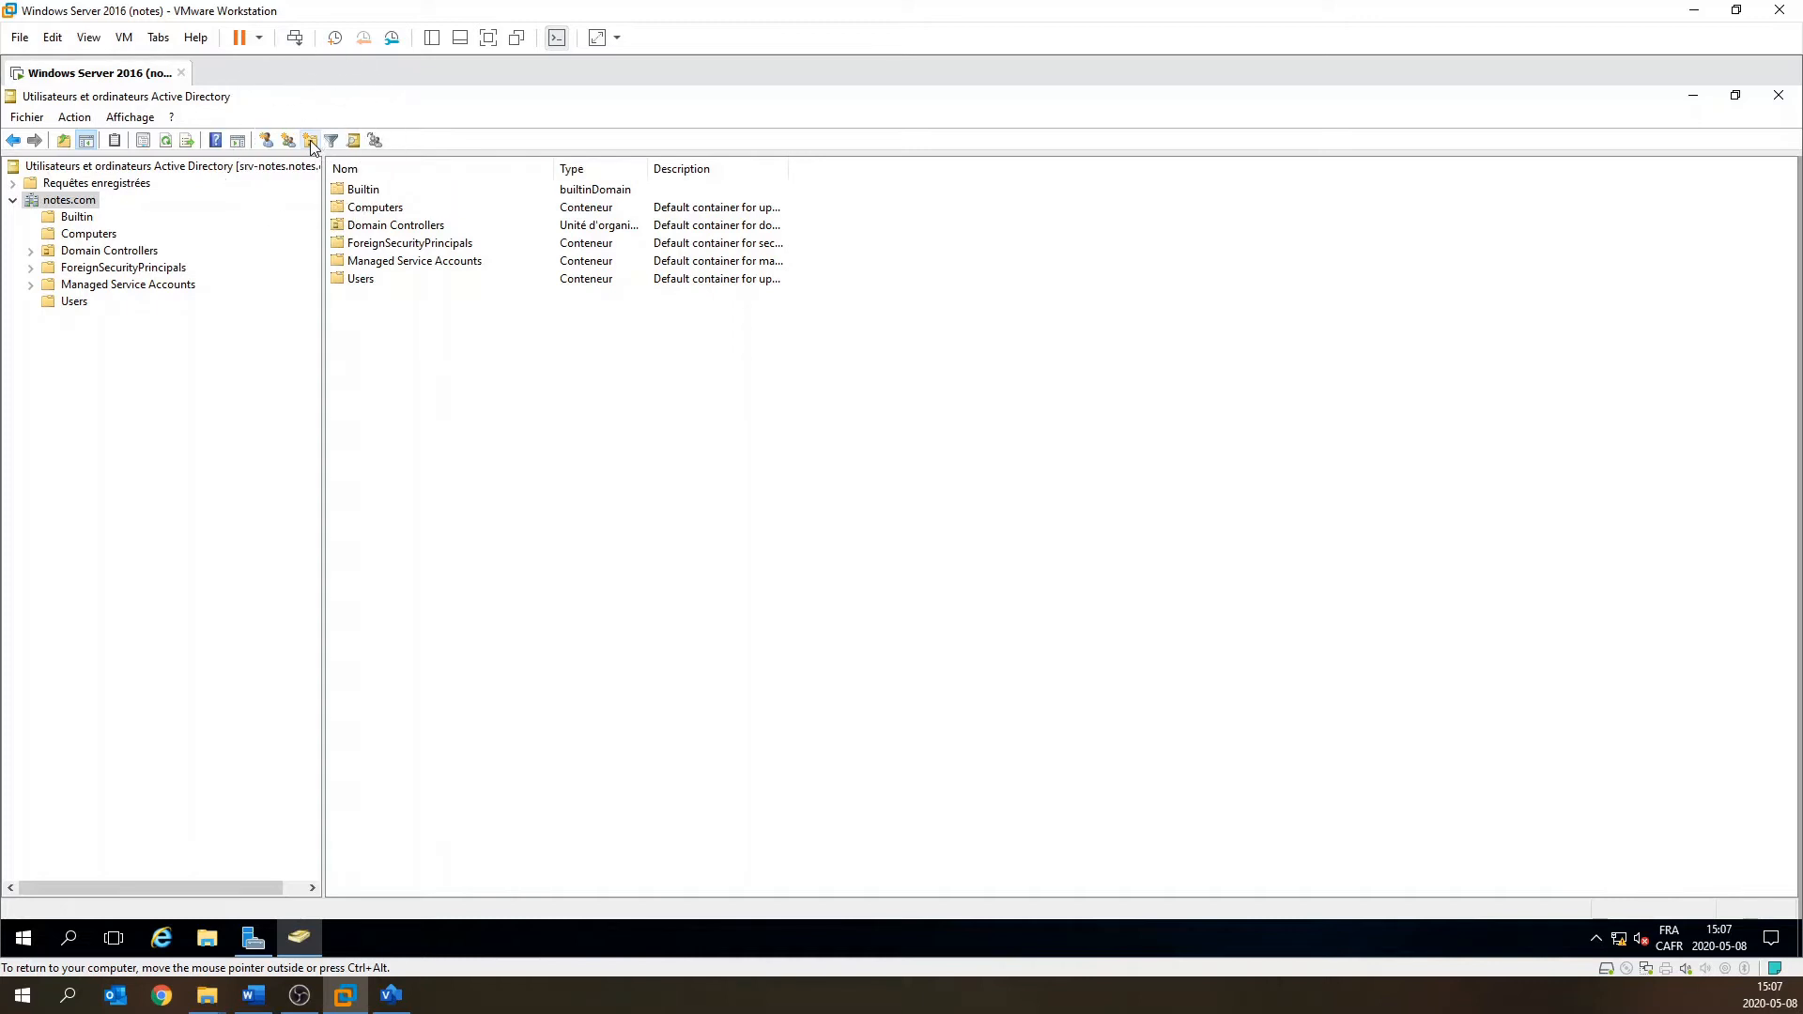
left_click(311, 141)
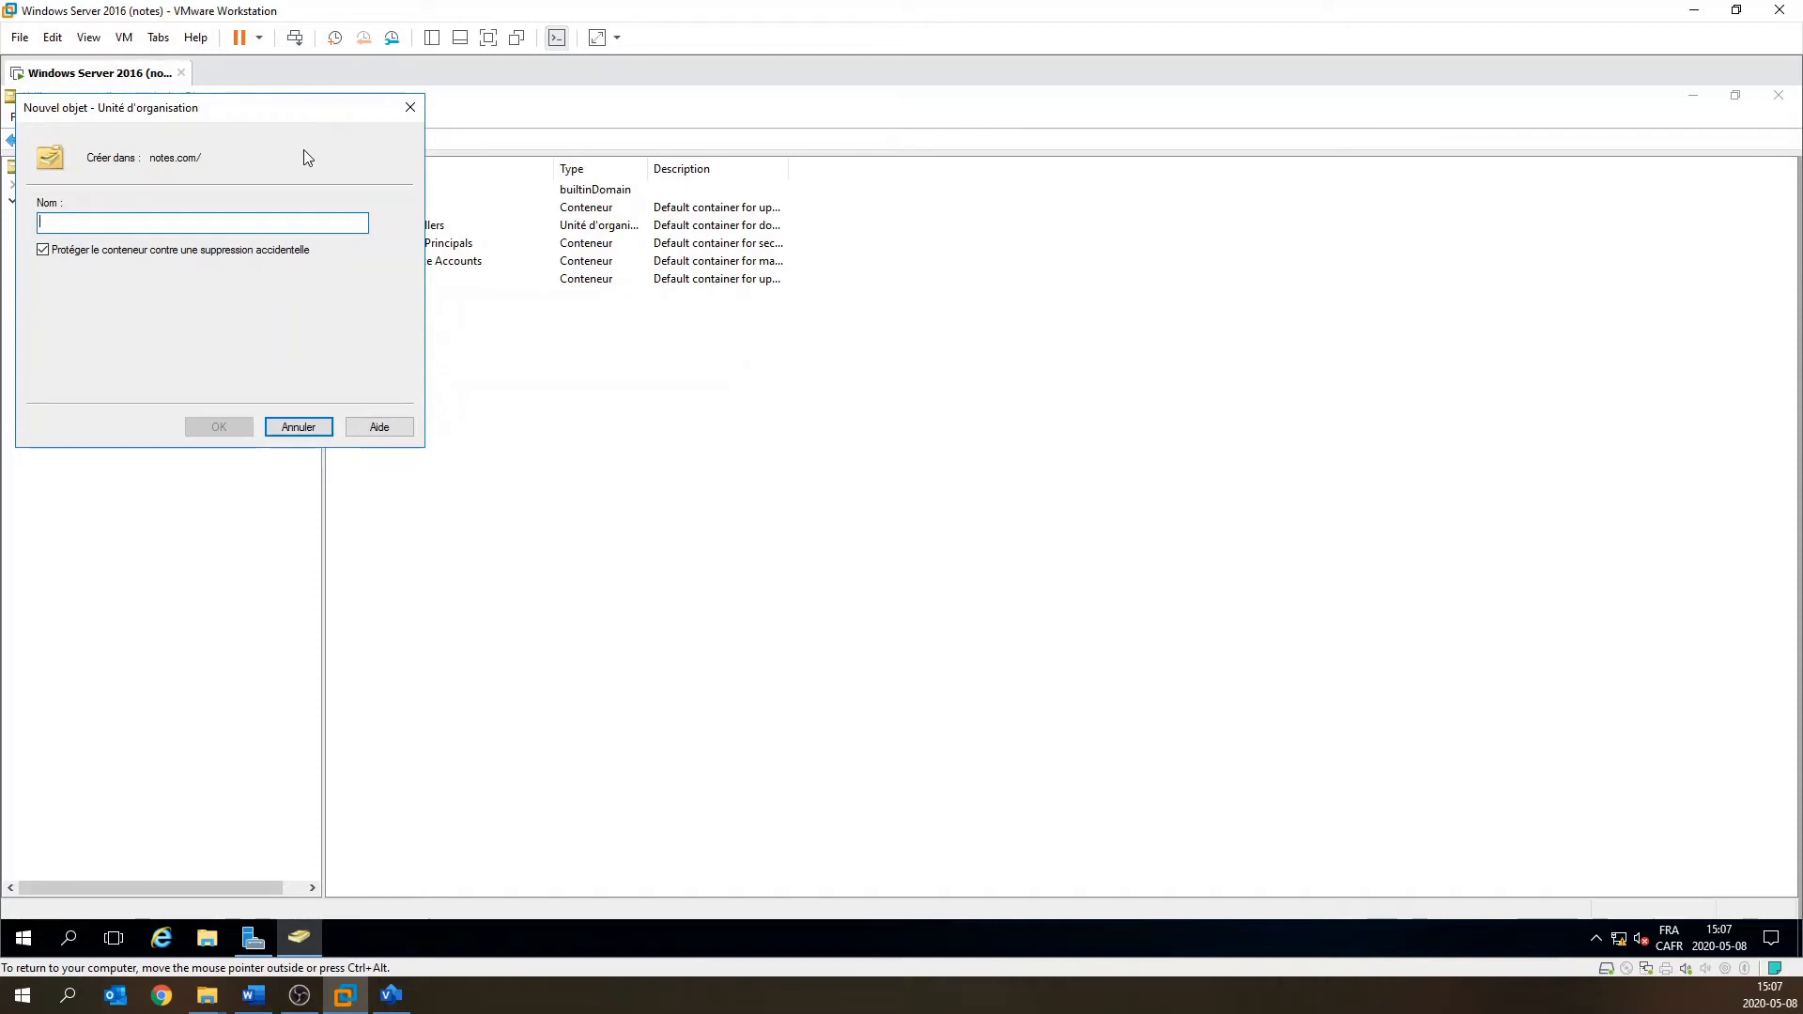
Create the organizational unit 'Utilisateurs' in notes.com and select it.
type("Utilisateurs")
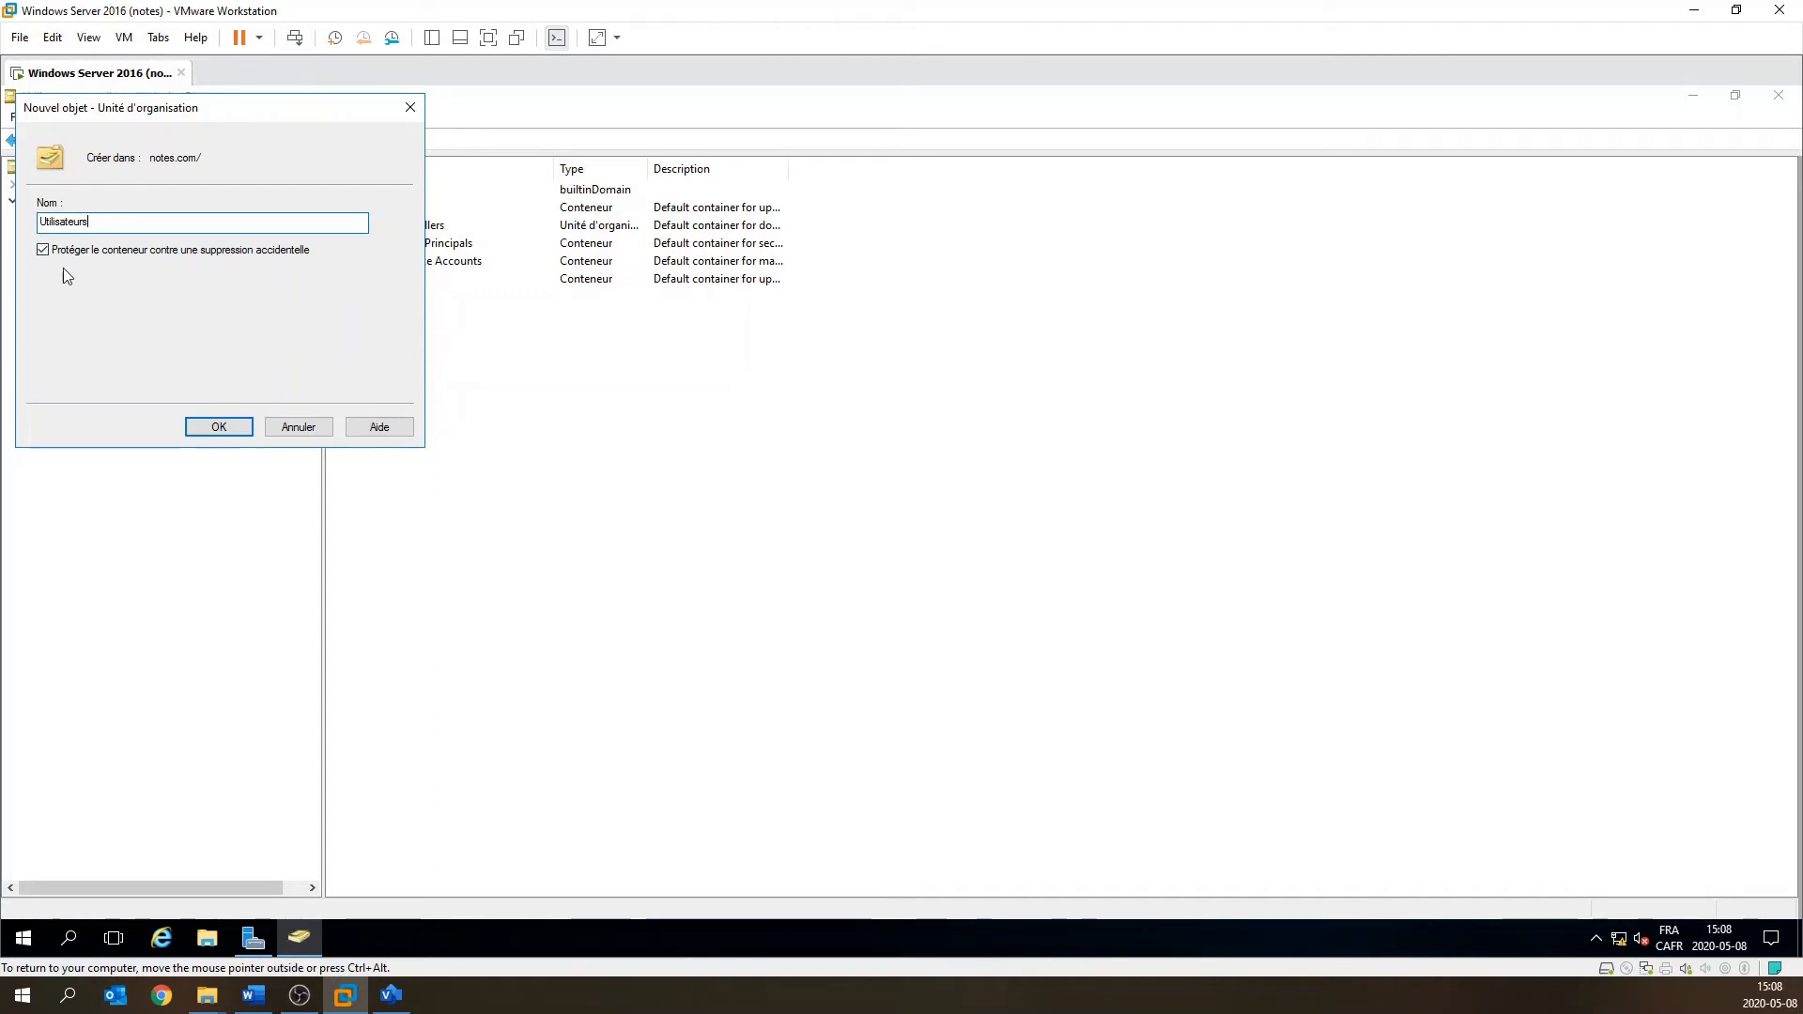
left_click(236, 434)
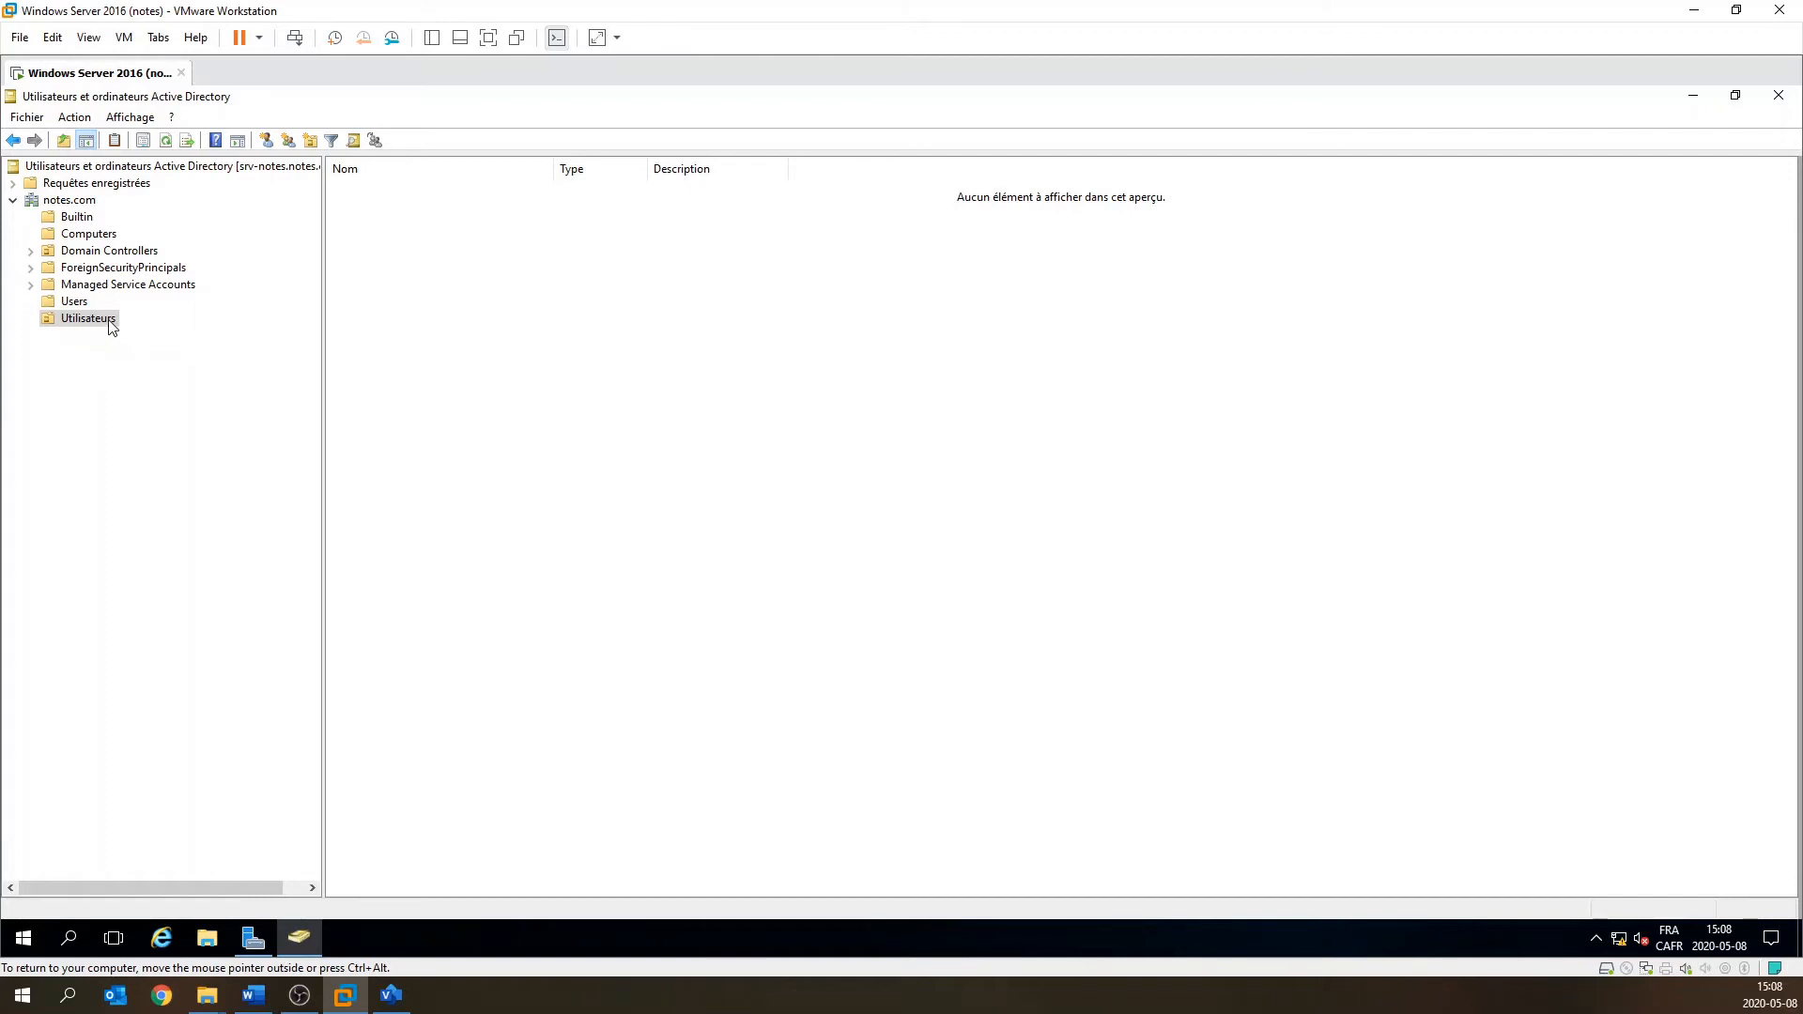
left_click(50, 323)
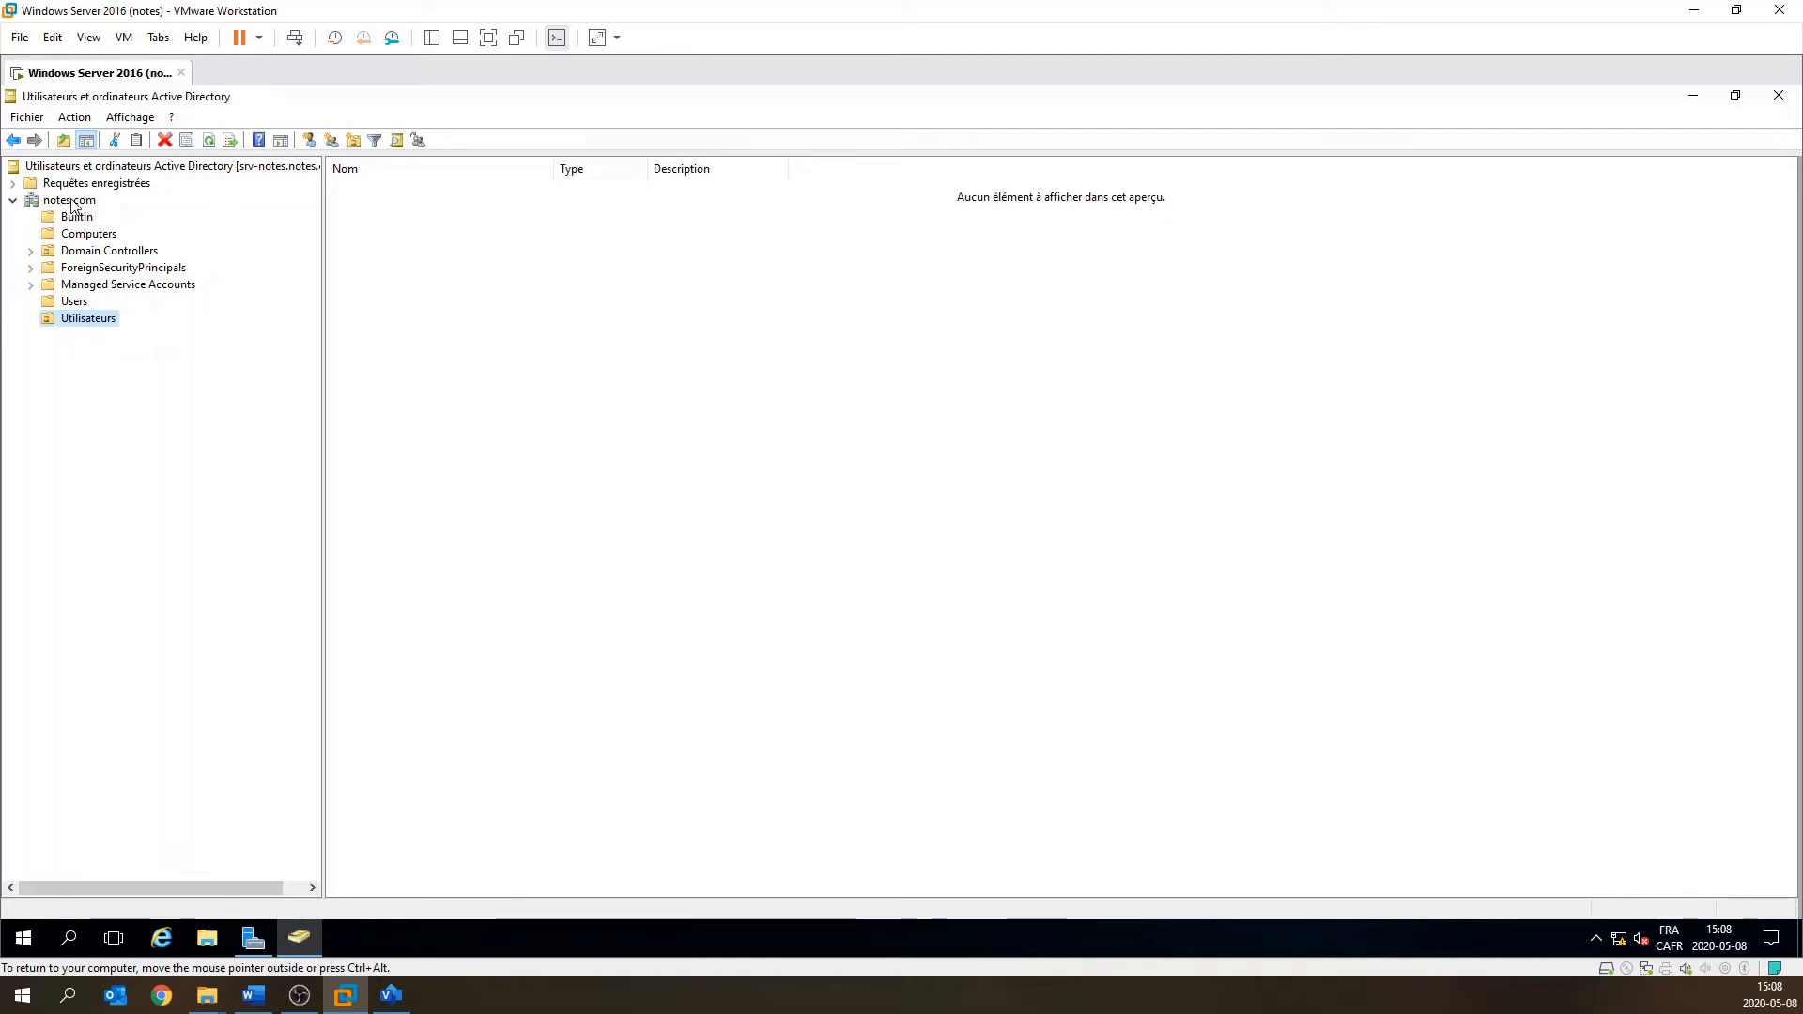
Create an organizational unit named 'Érudits' inside Utilisateurs.
left_click(353, 140)
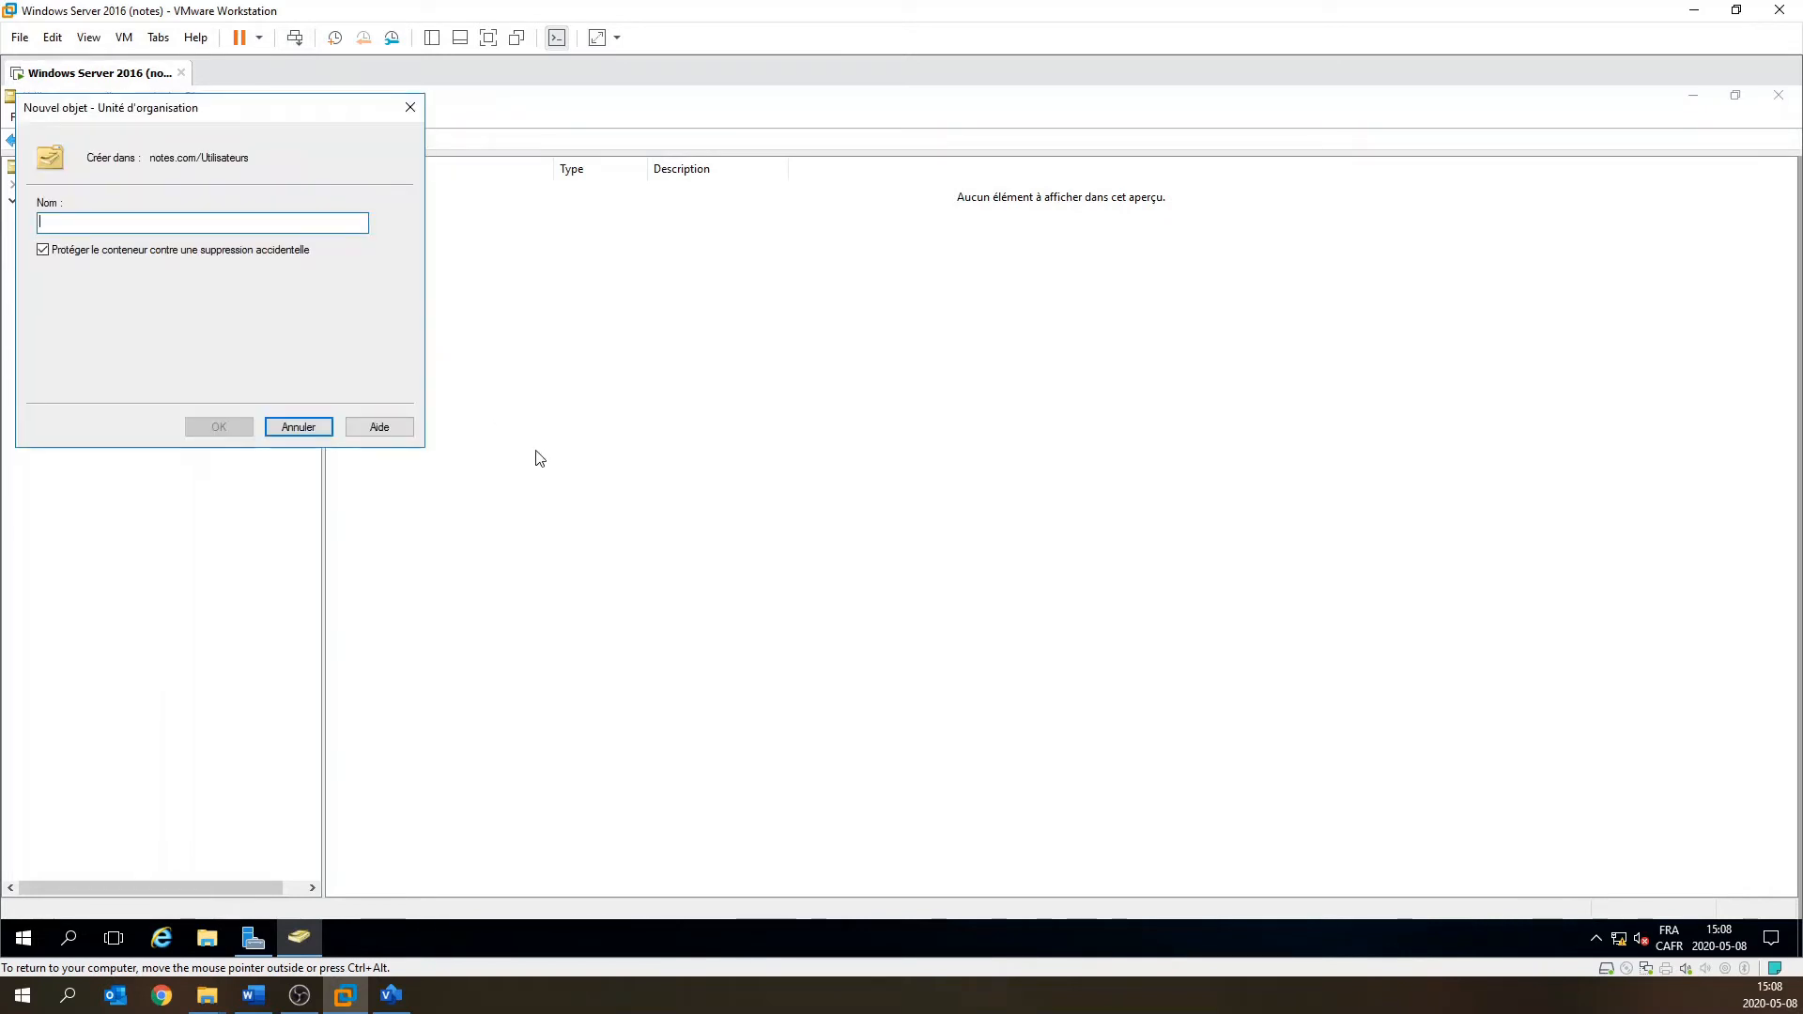
type("É")
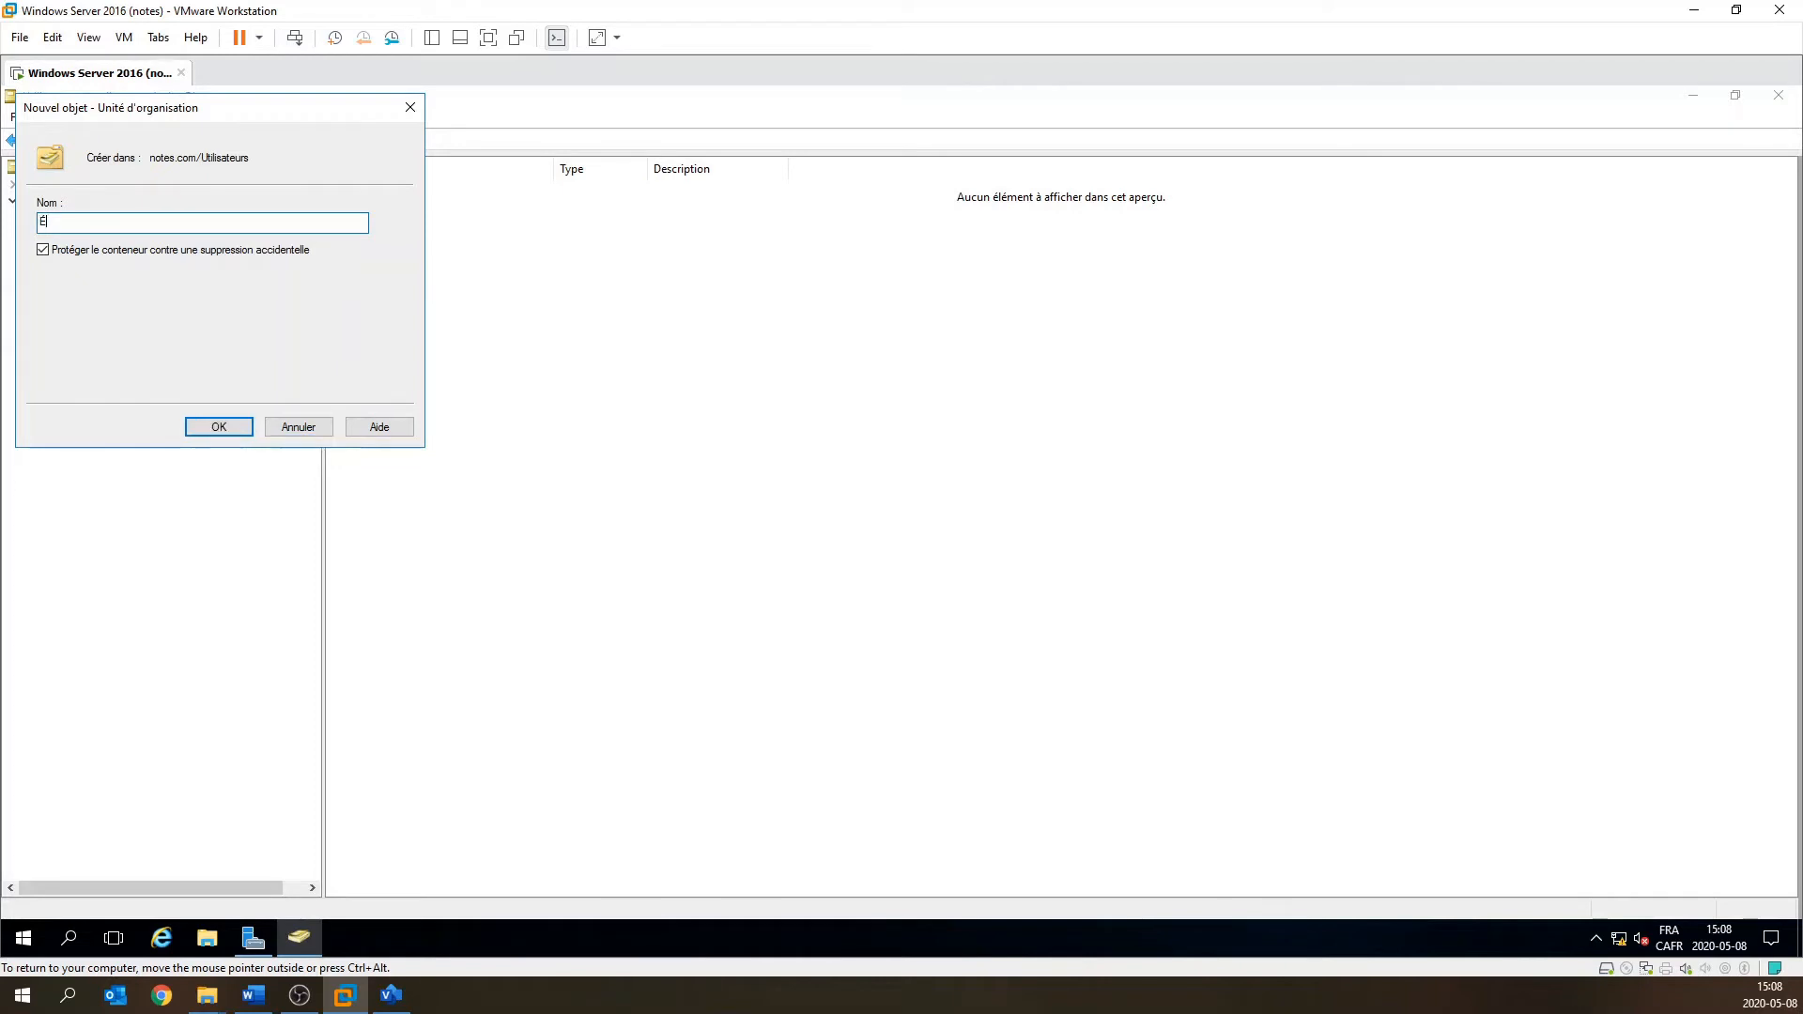
type("rudits")
left_click(240, 429)
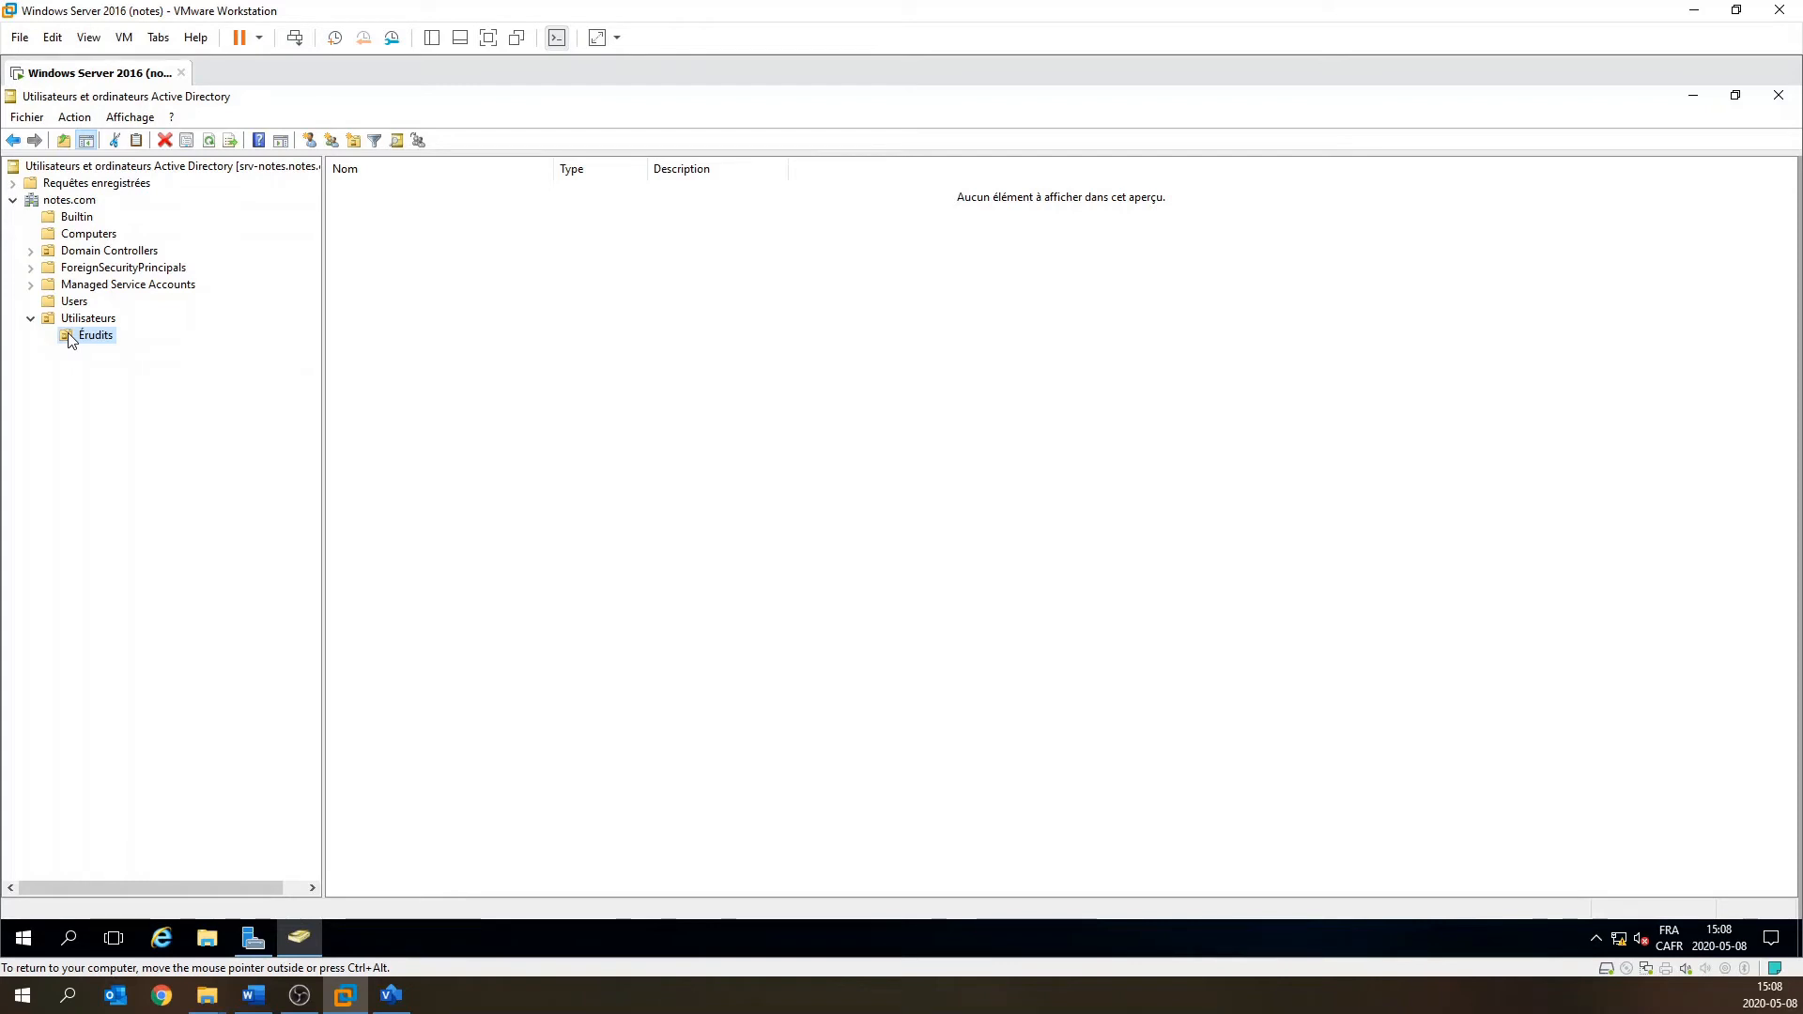
Start a new user in Érudits, enter the first name, last name and logon name, and continue.
left_click(310, 141)
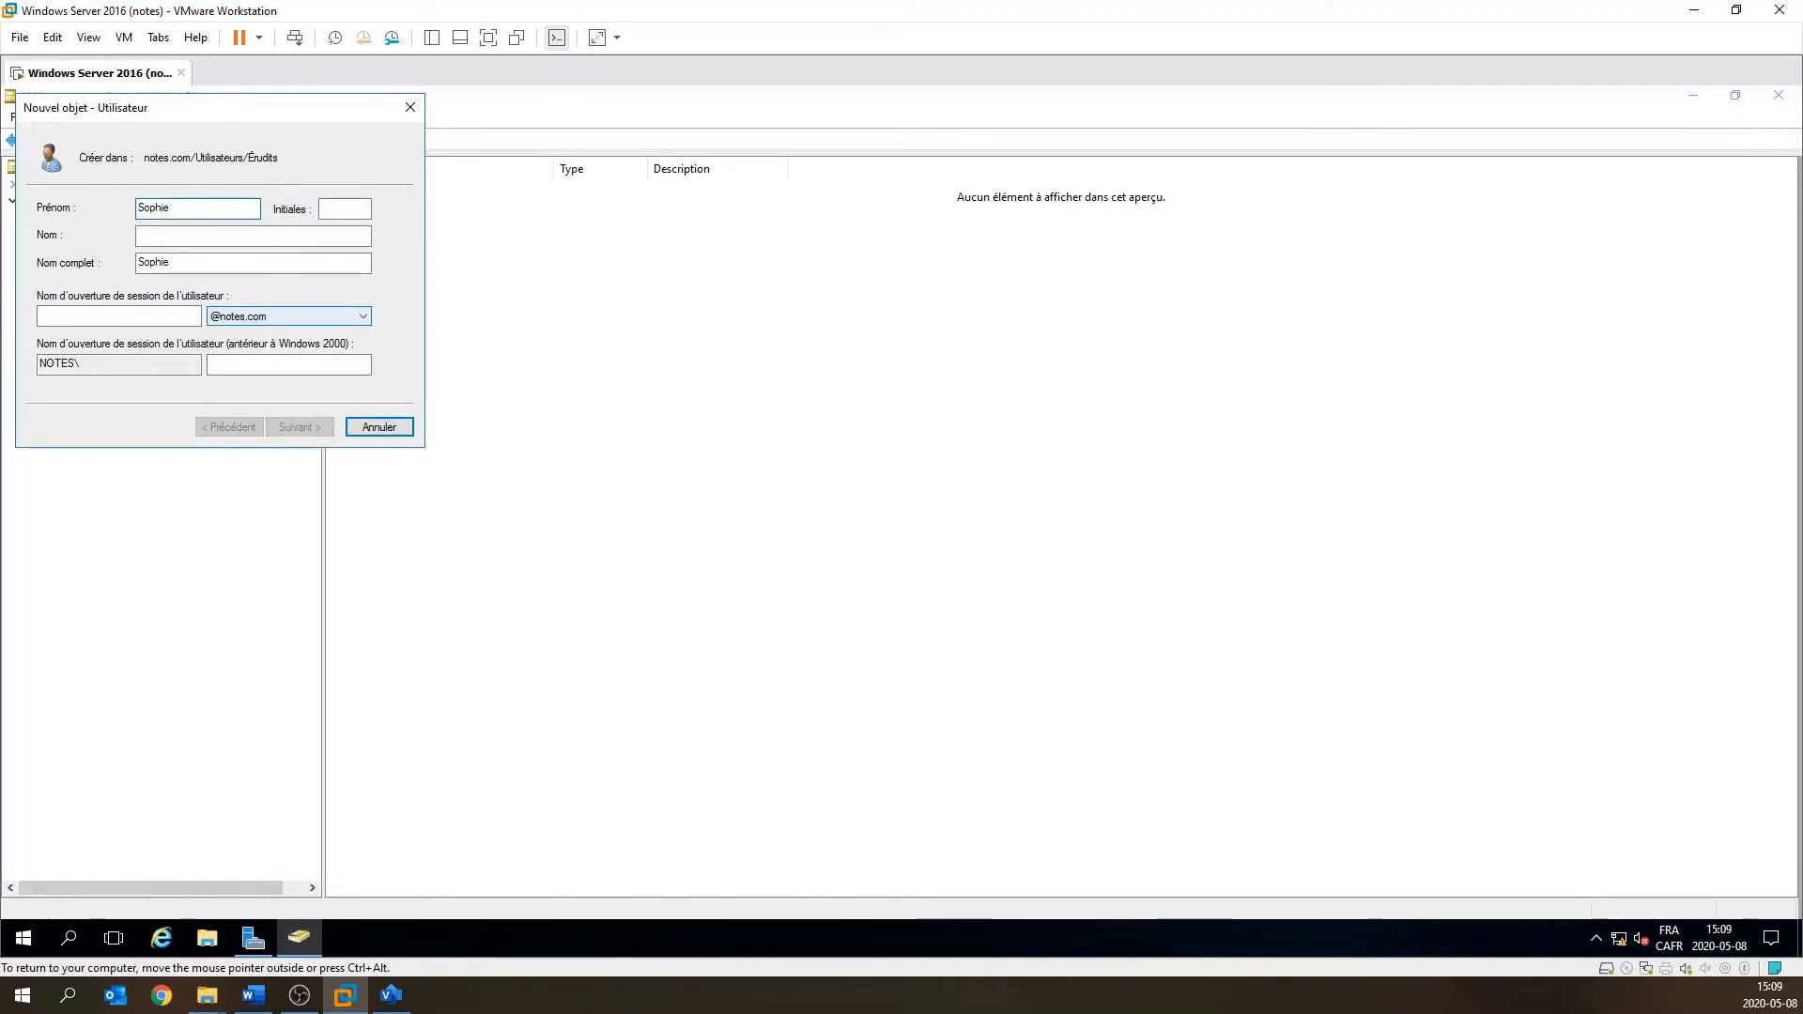
key("Tab")
left_click(253, 236)
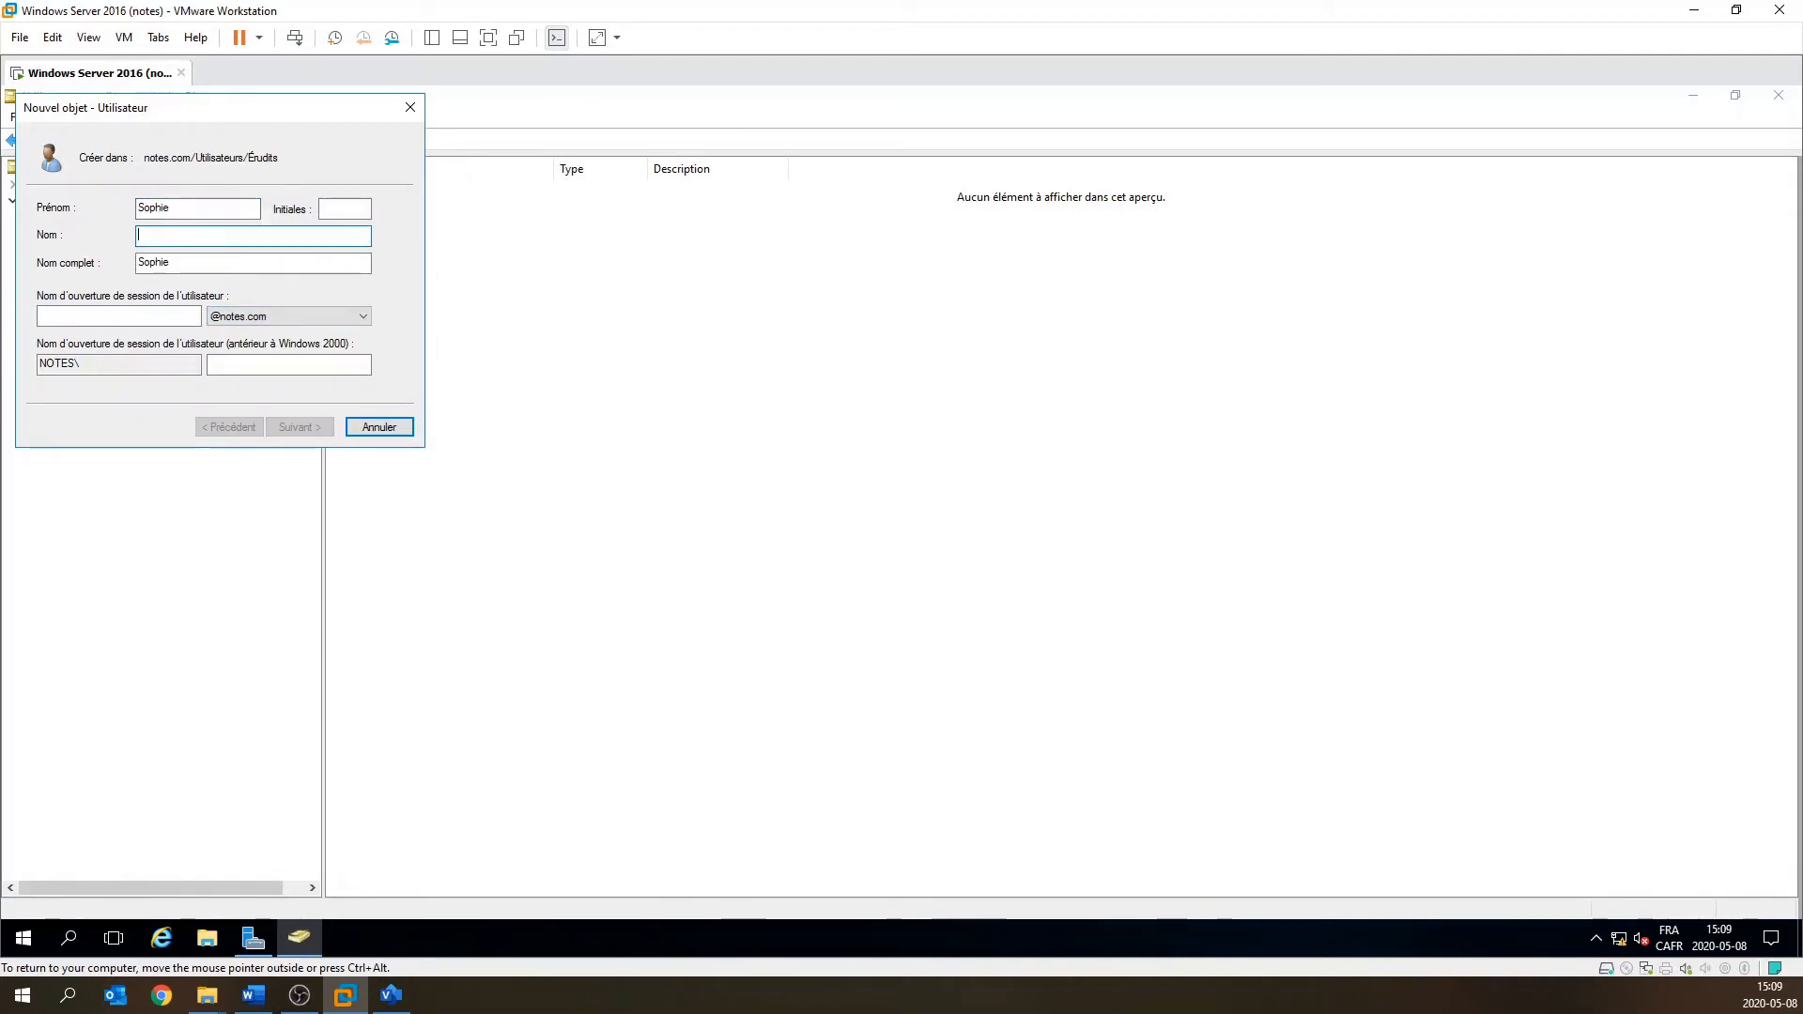
left_click(151, 317)
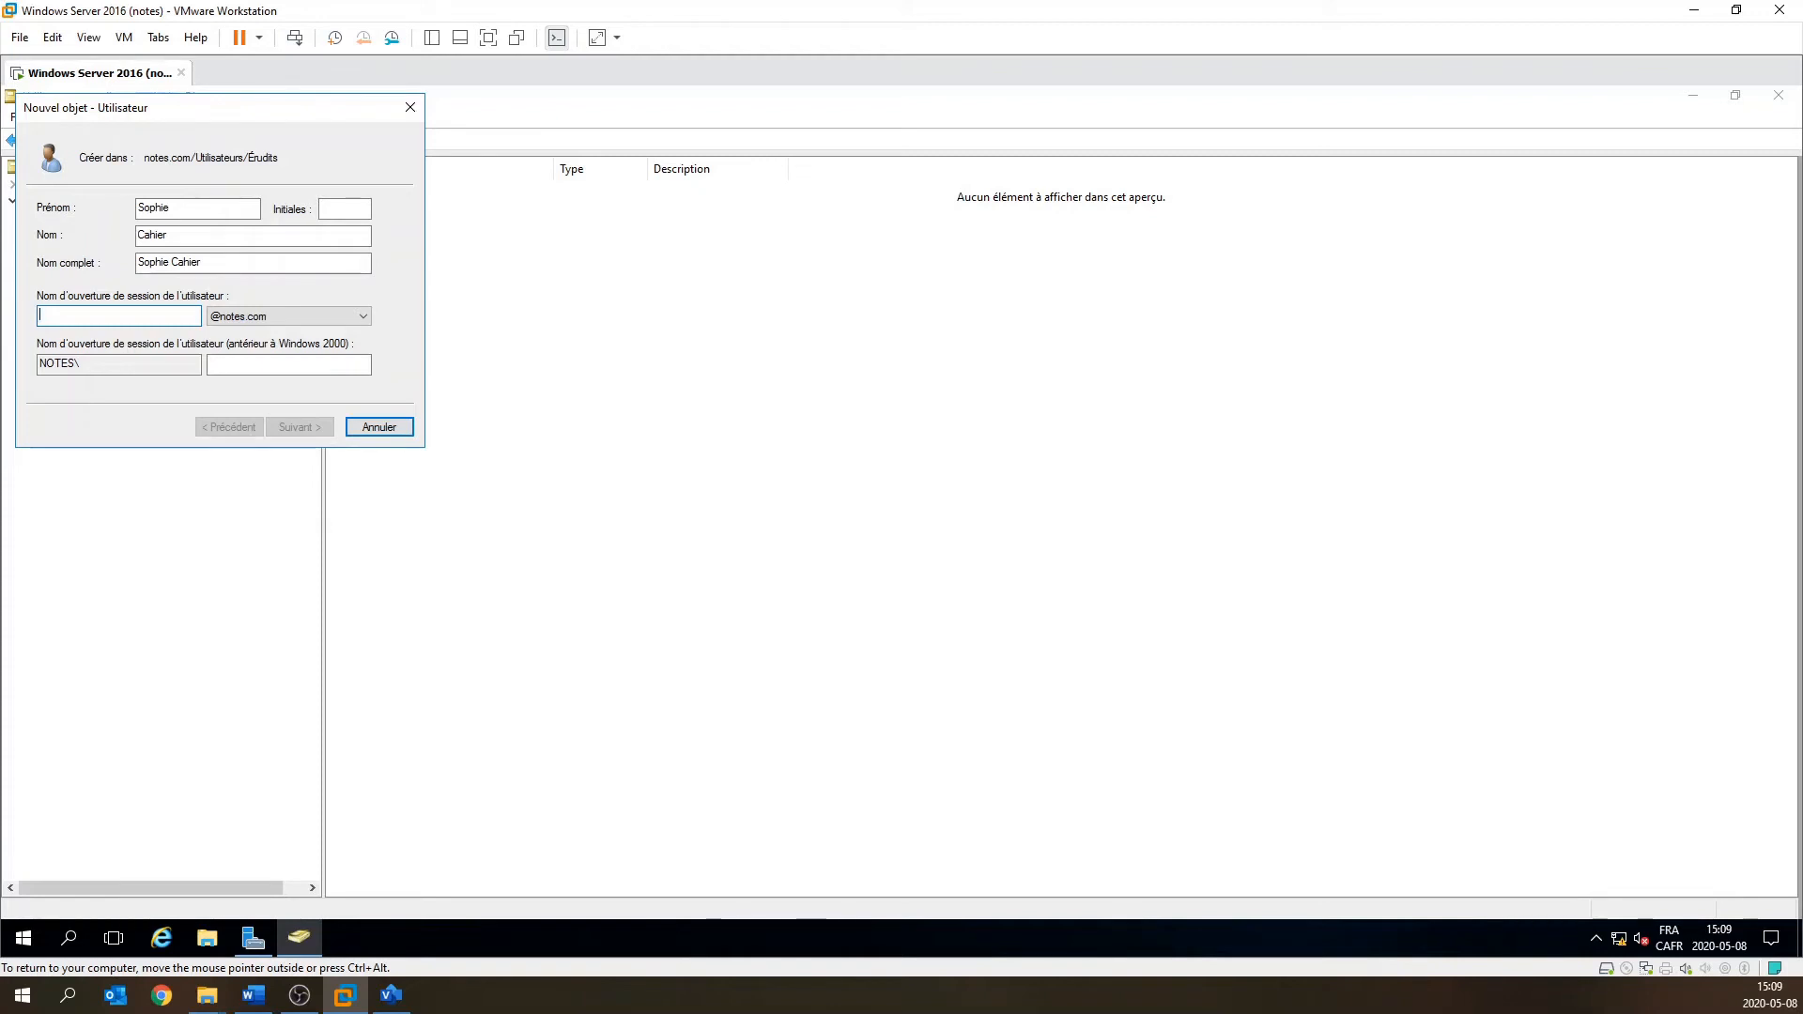
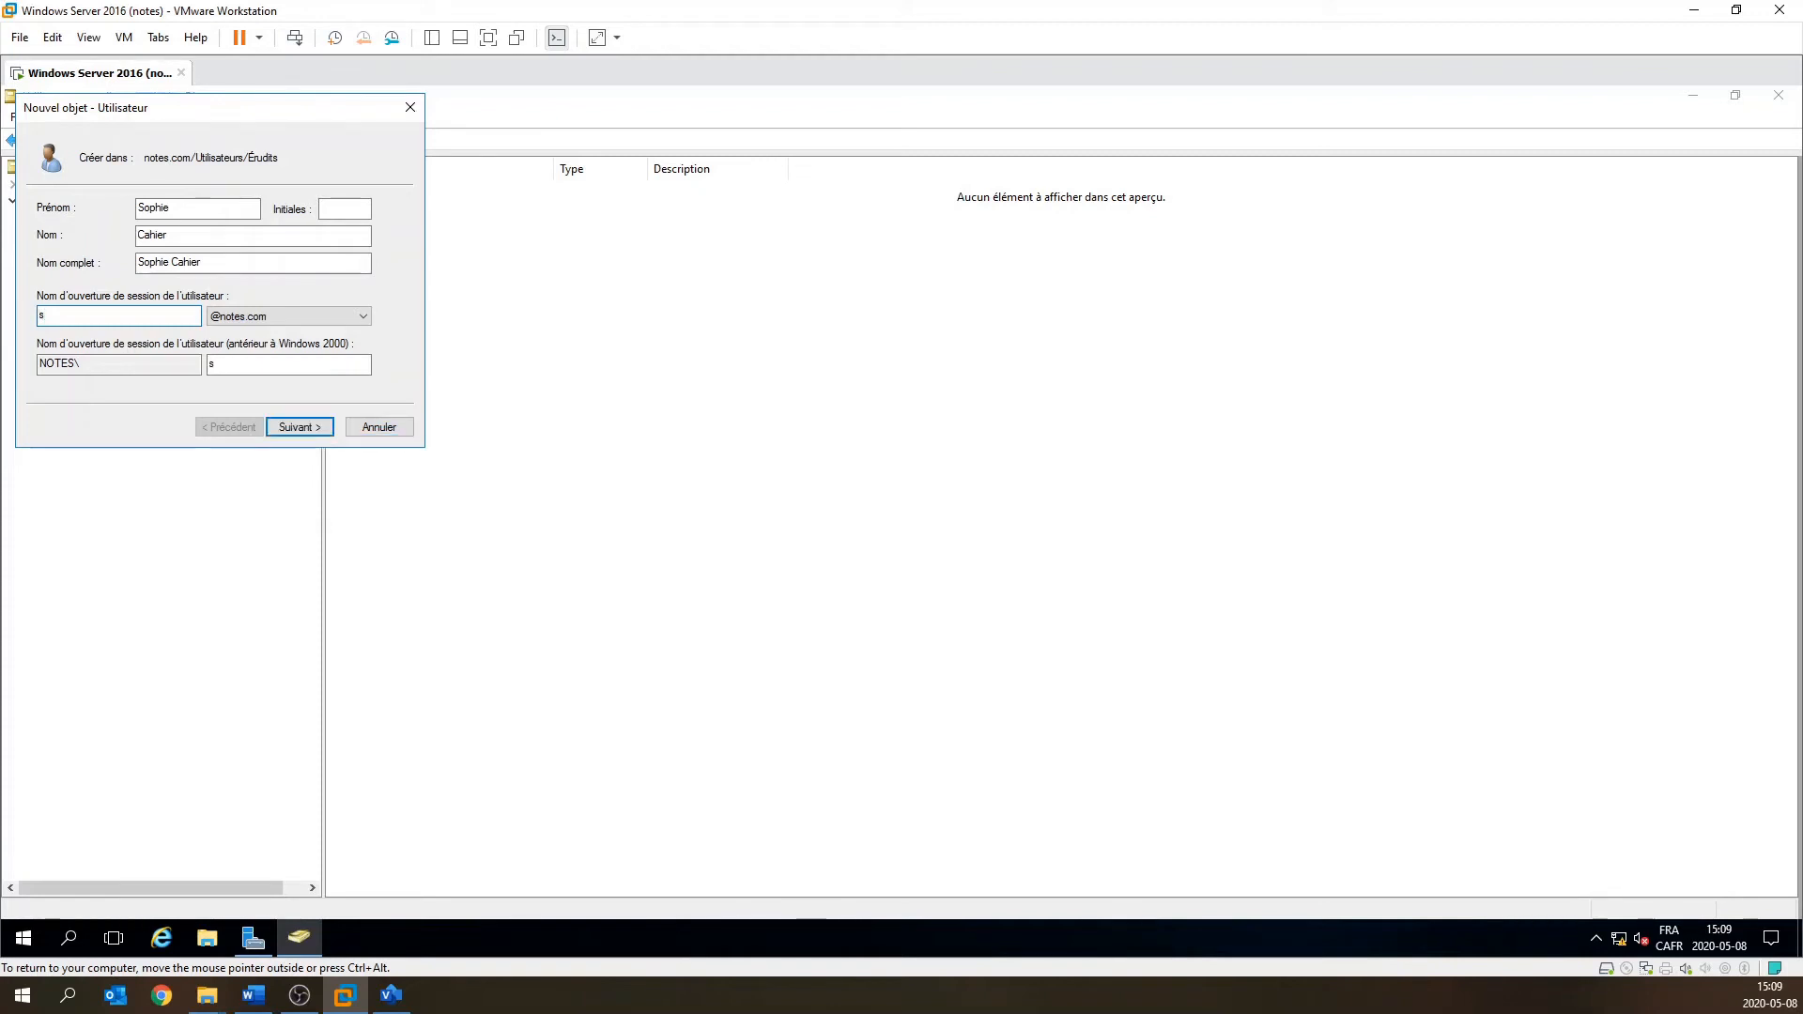
left_click(320, 428)
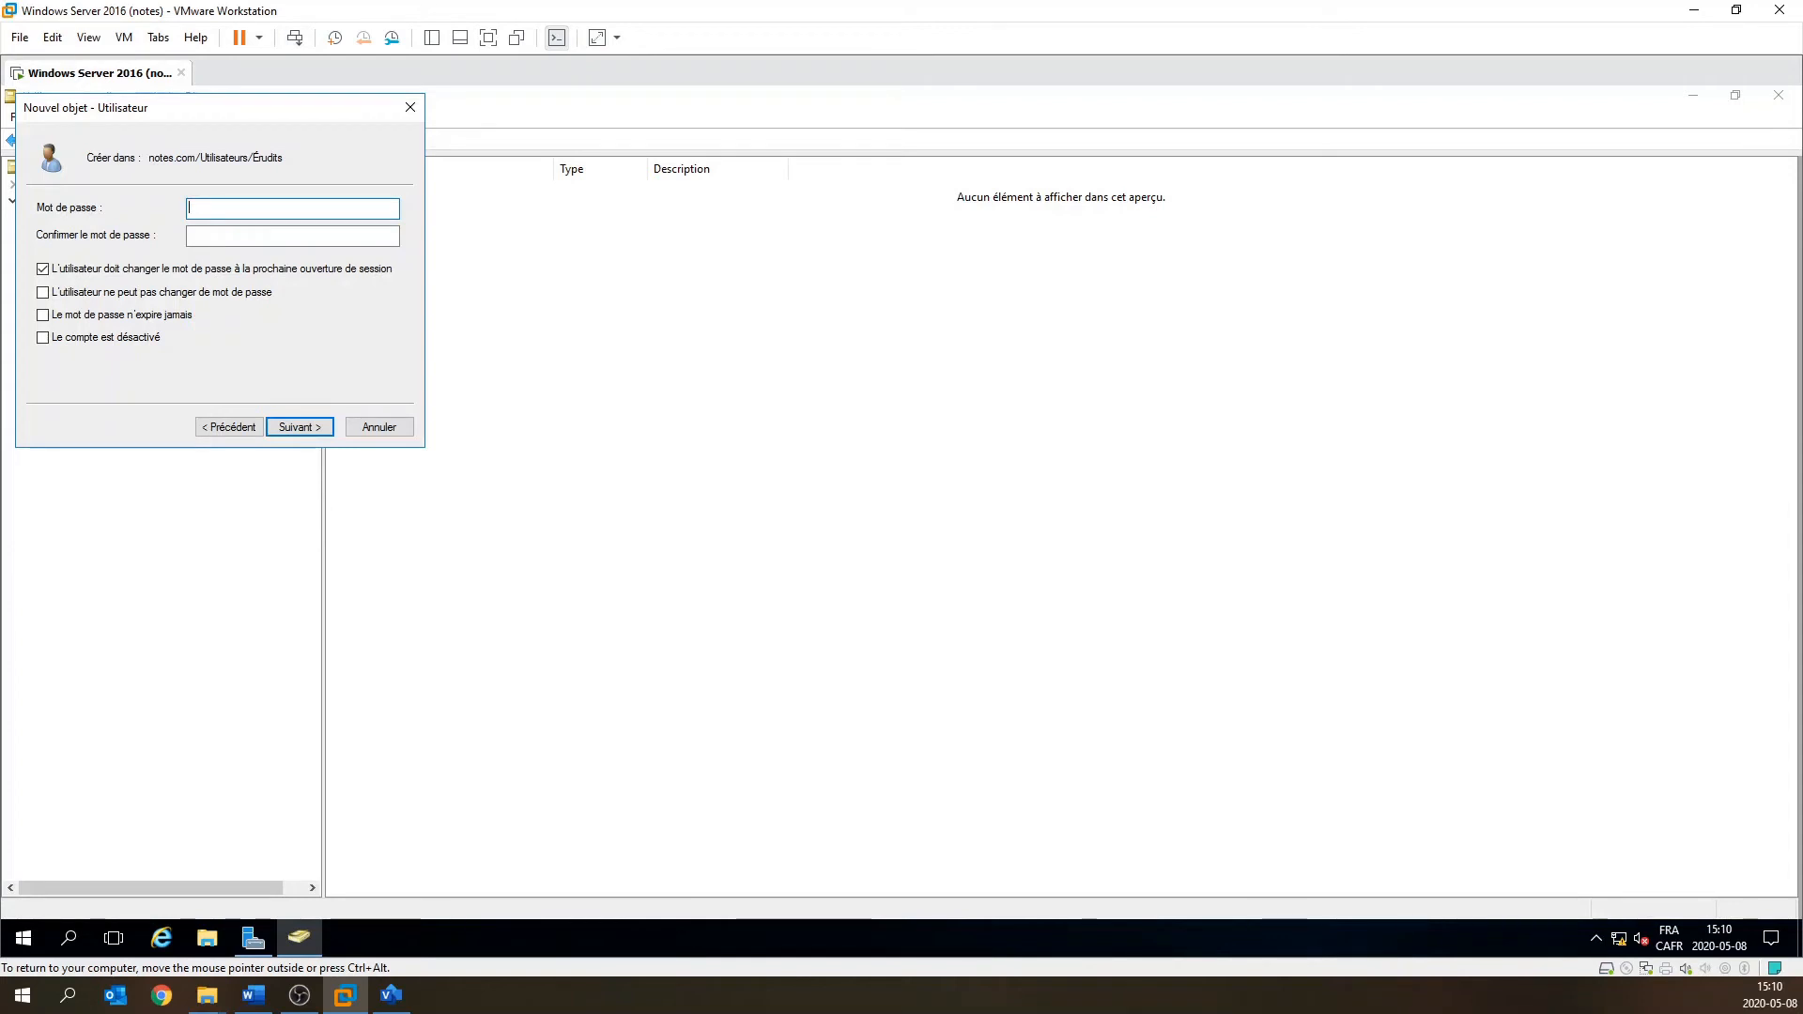
Enter and confirm the password, drop must-change-at-logon, set it never to expire, and reach the summary.
type("•••••••")
key("Tab")
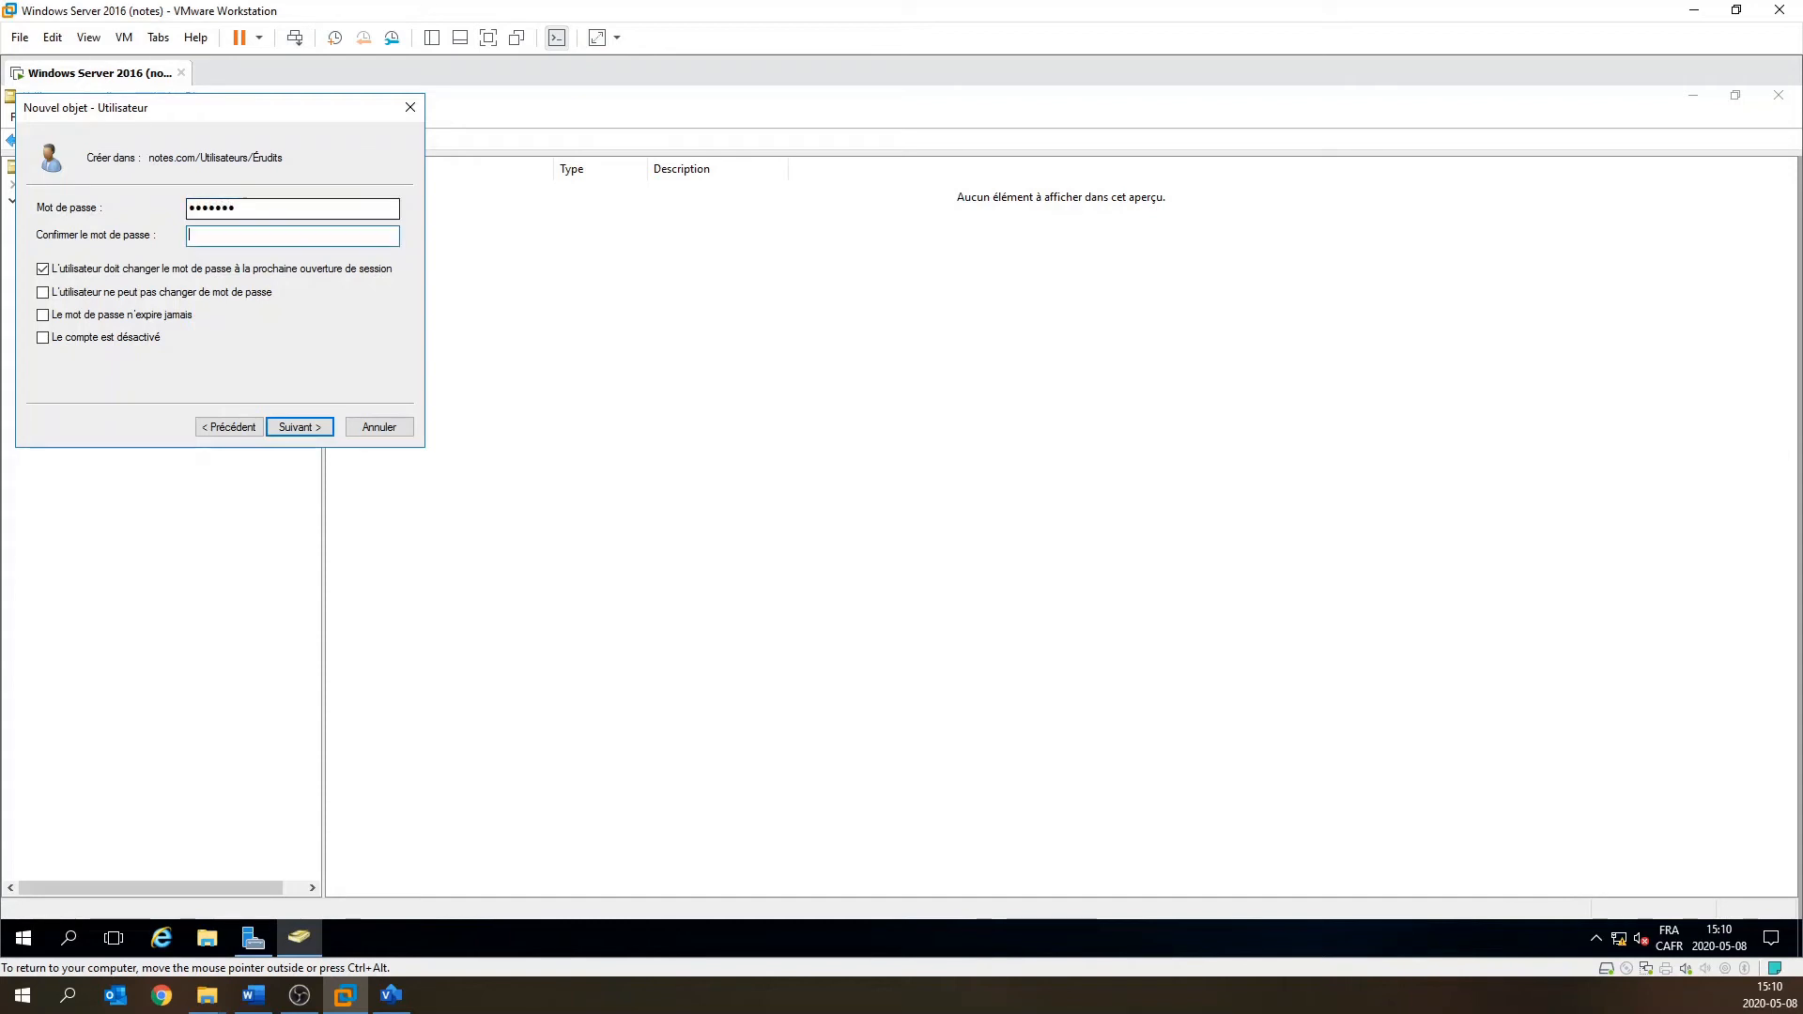
type("•••••••")
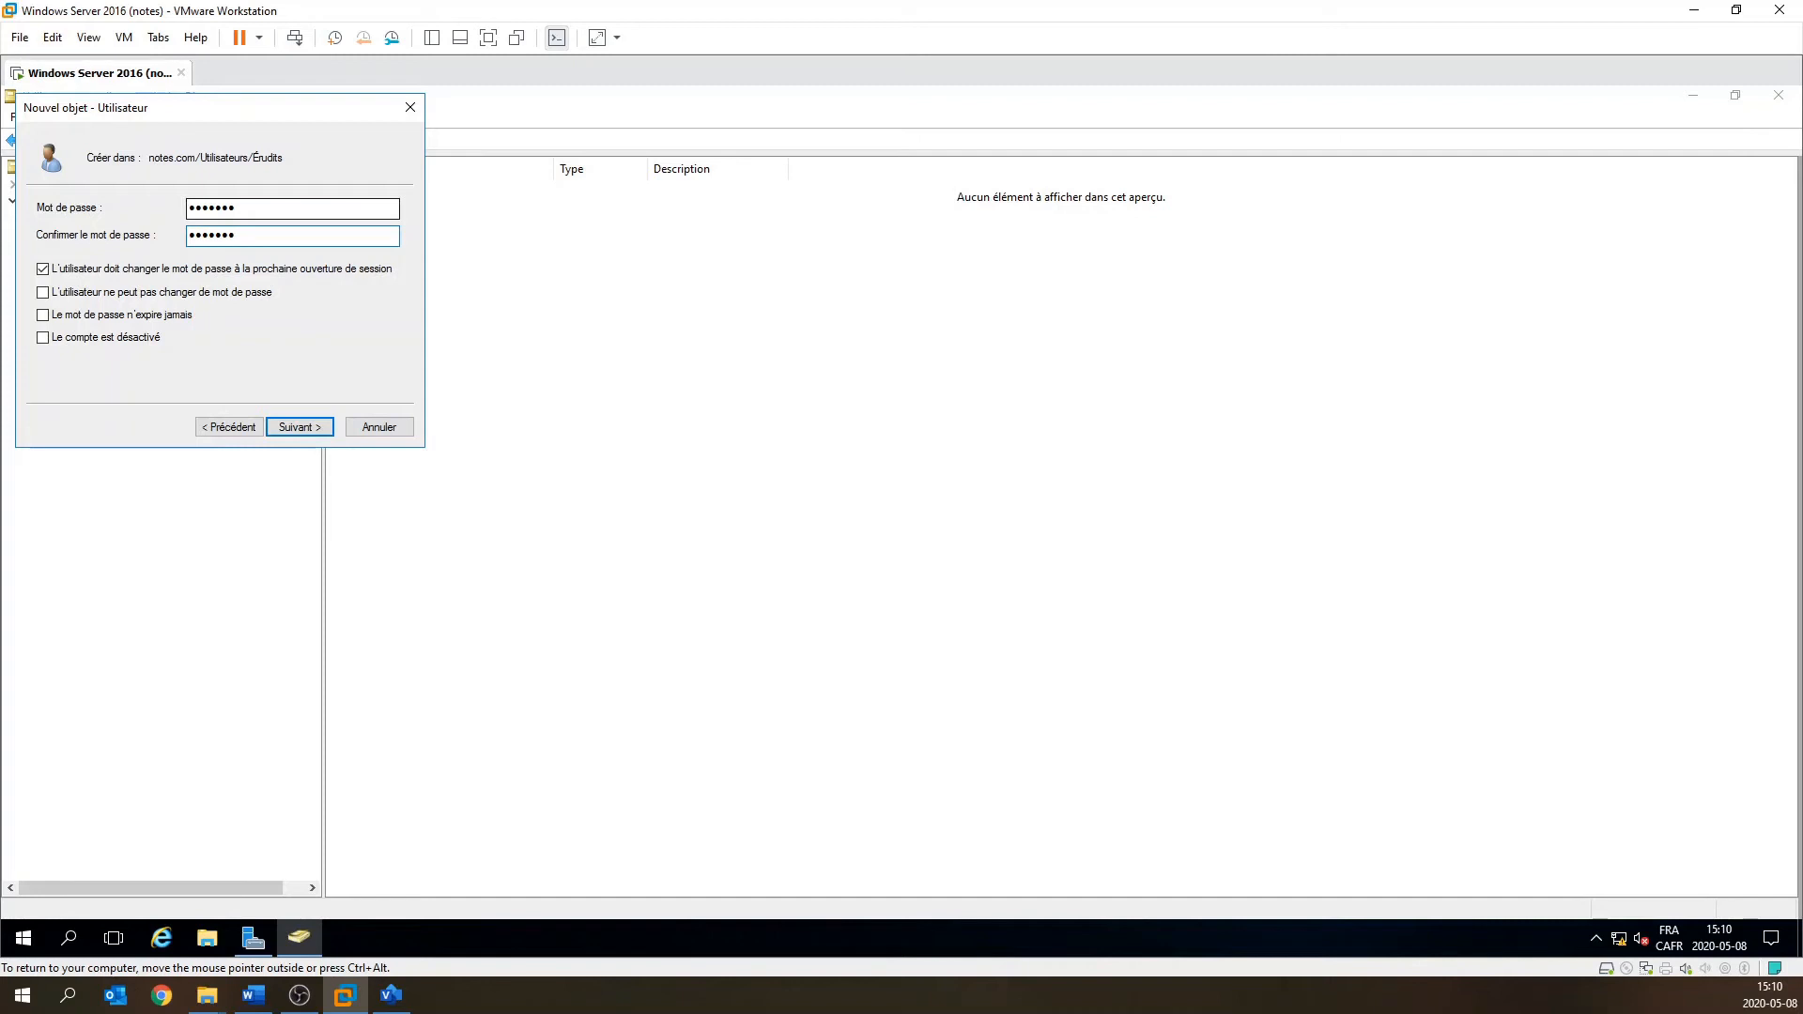
left_click(42, 271)
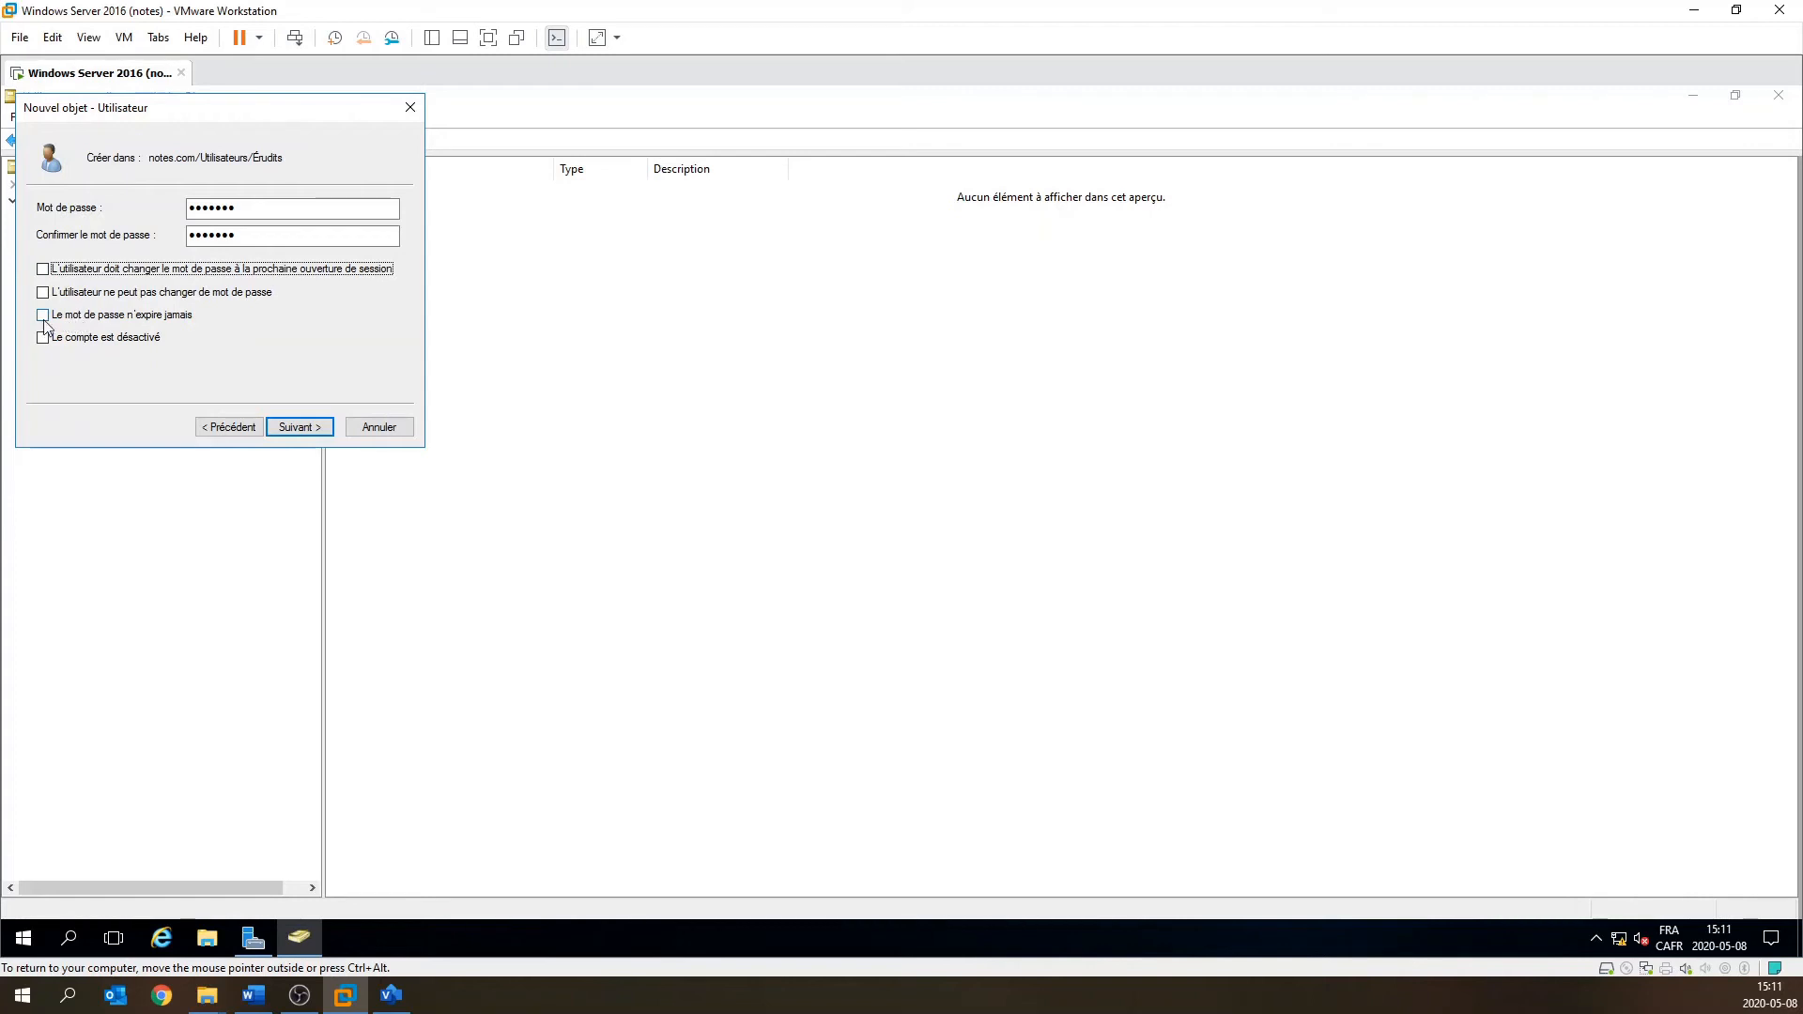
left_click(45, 319)
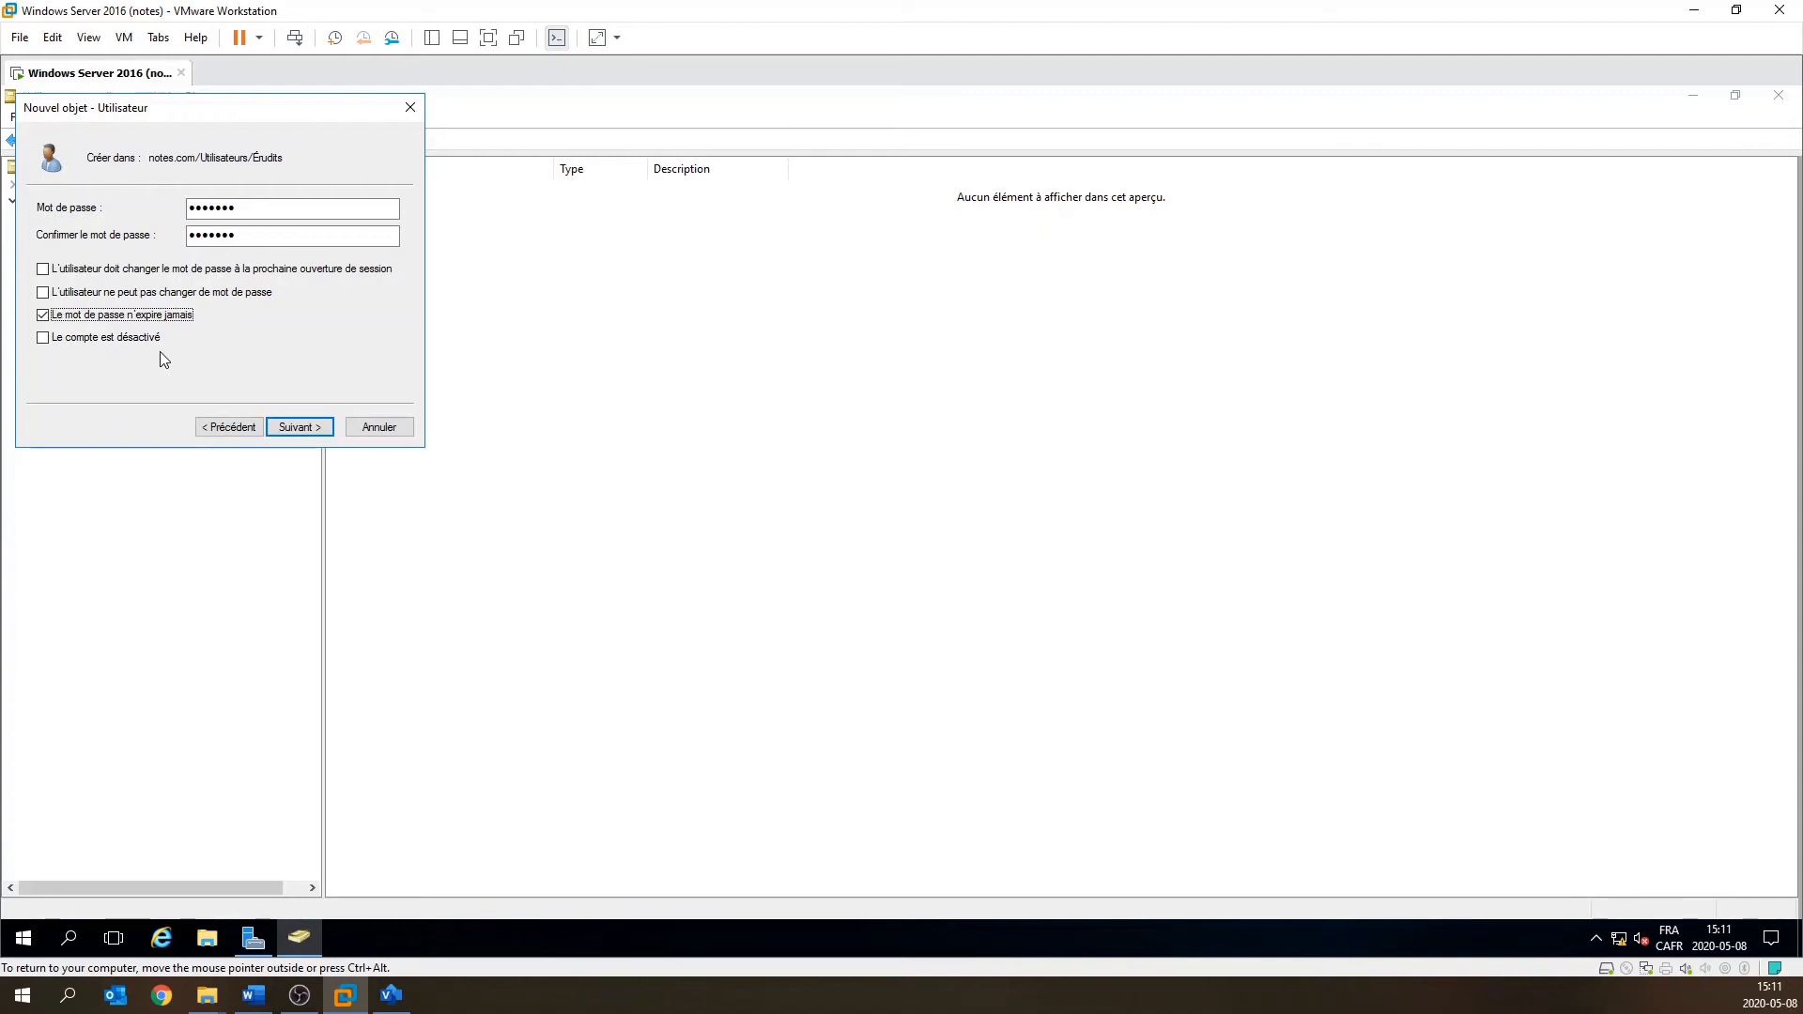
left_click(44, 339)
left_click(316, 428)
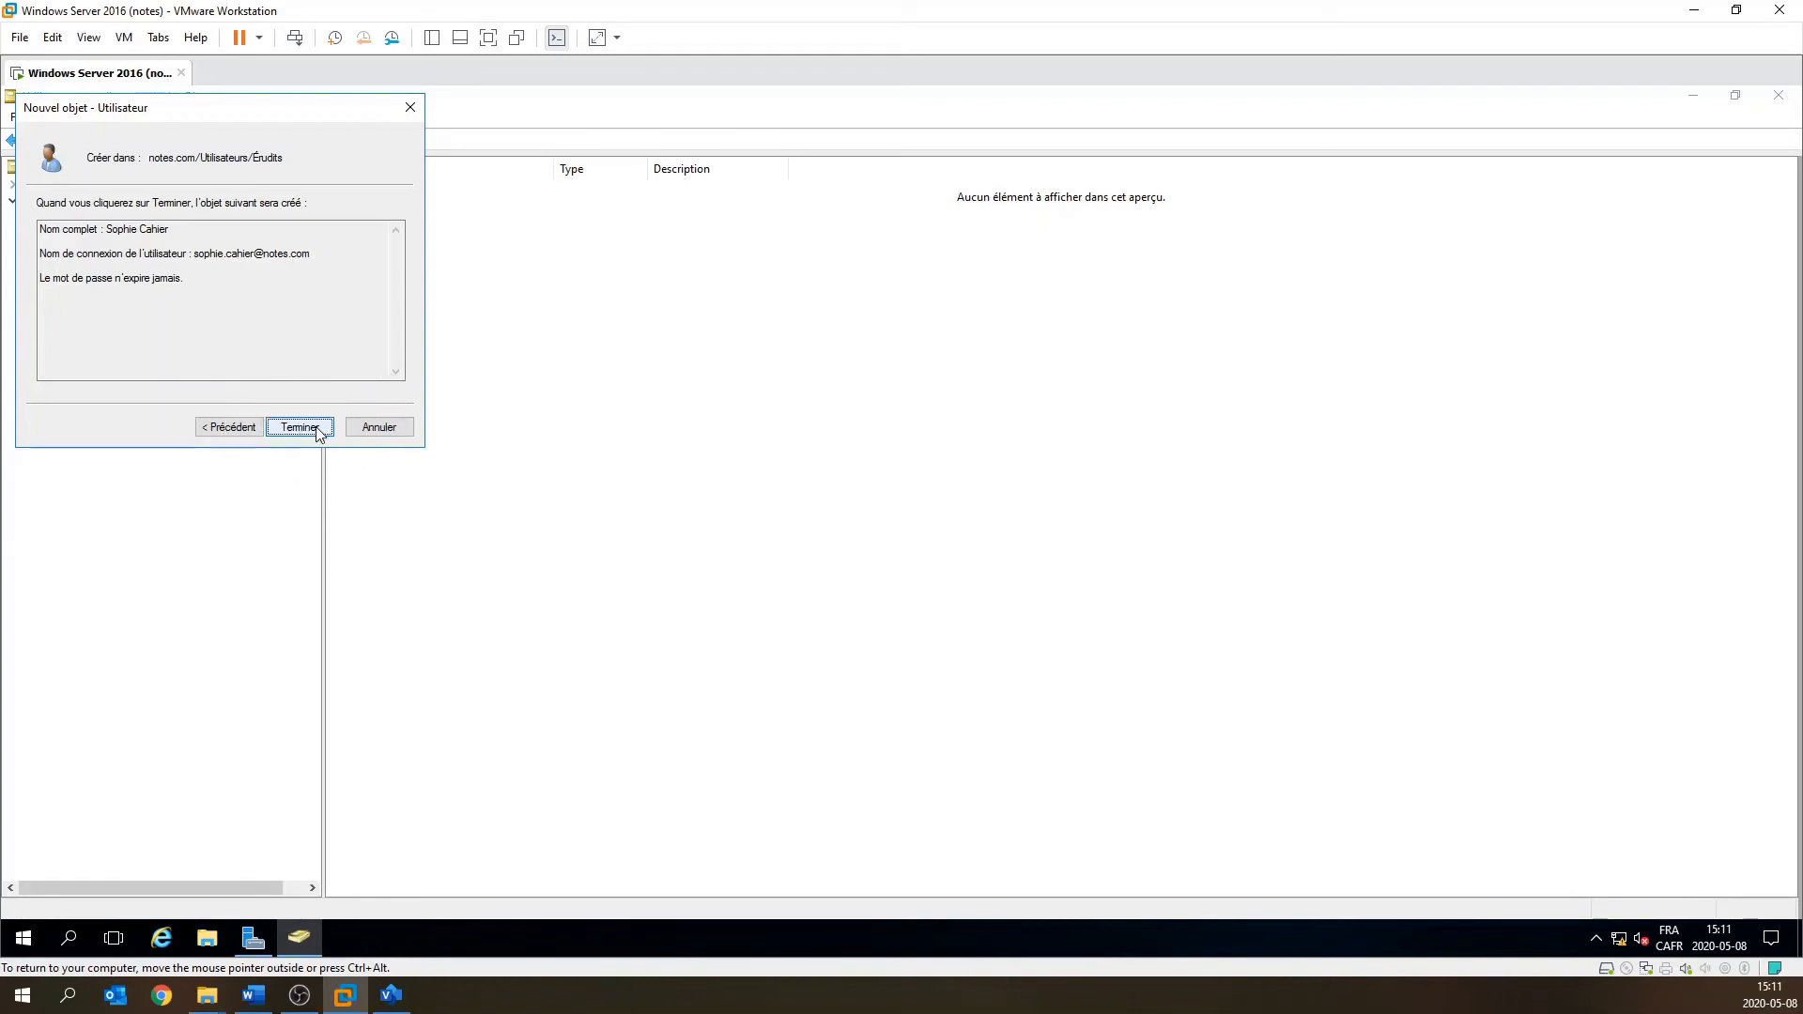
Finish the first user account and start a second new user in Érudits.
left_click(300, 427)
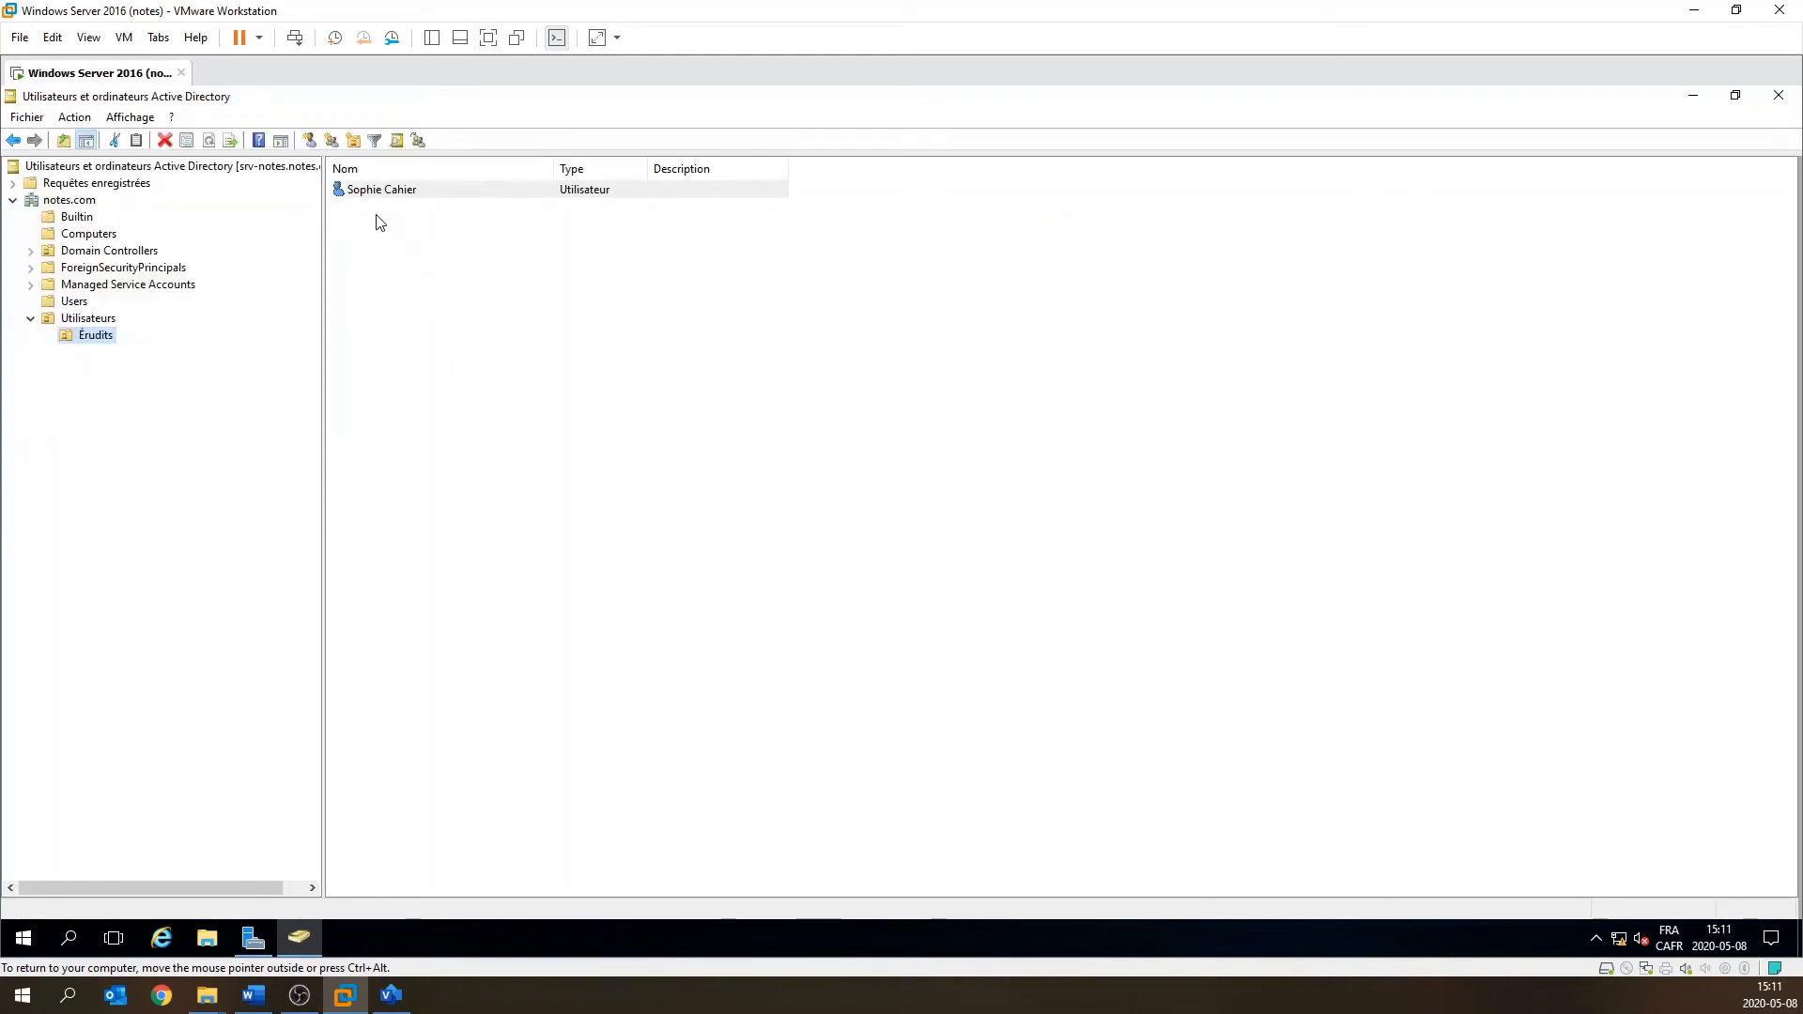
left_click(386, 242)
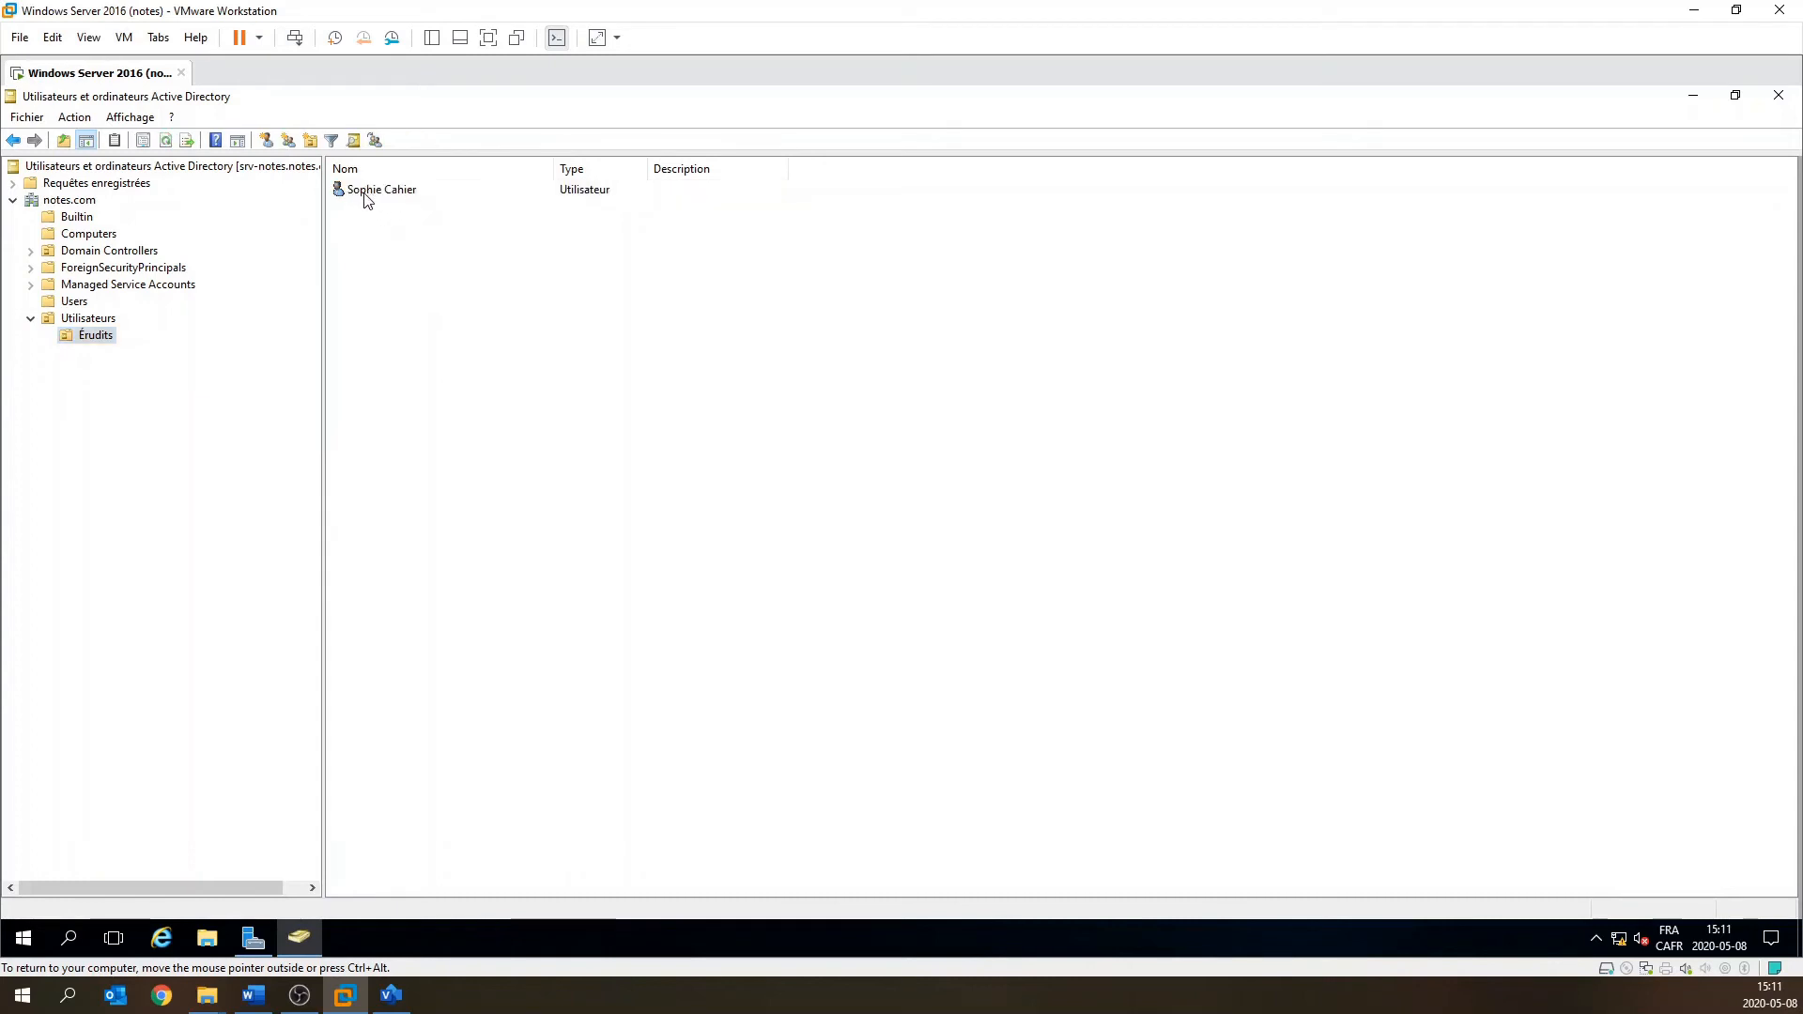
left_click(266, 139)
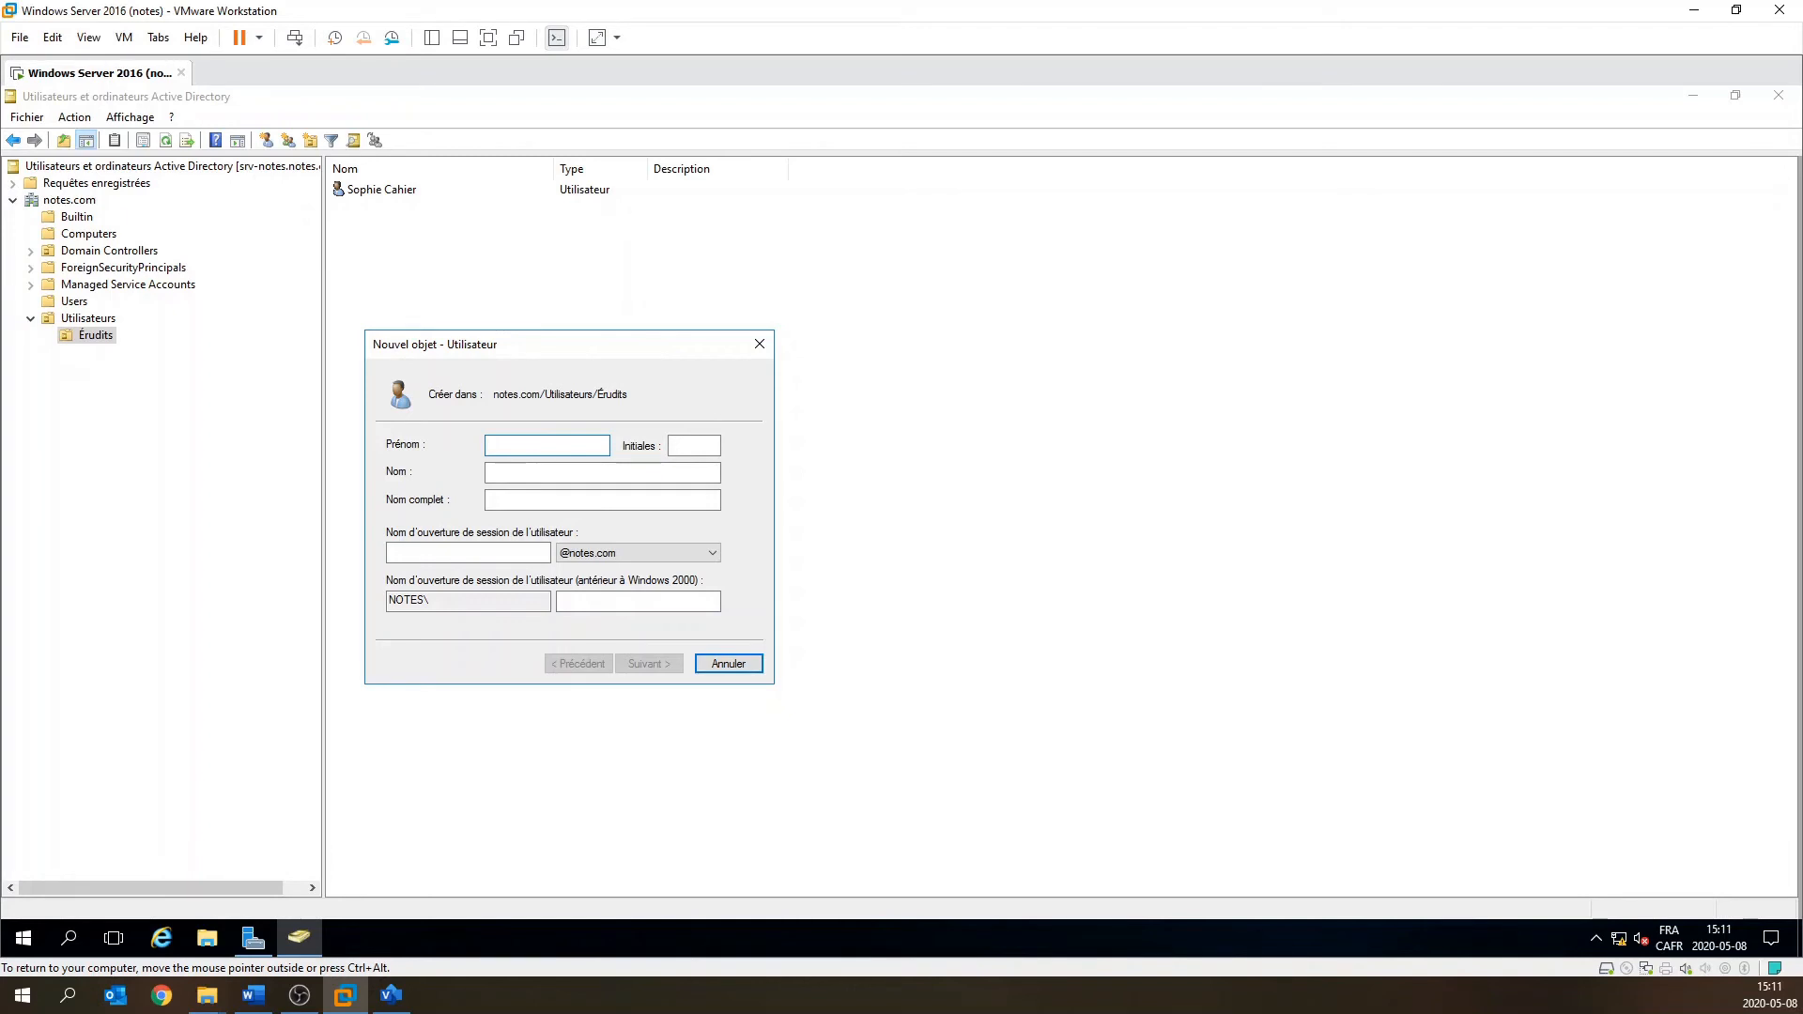
Enter the second user's first name, last name and logon name, then continue.
key("Tab")
key("Tab")
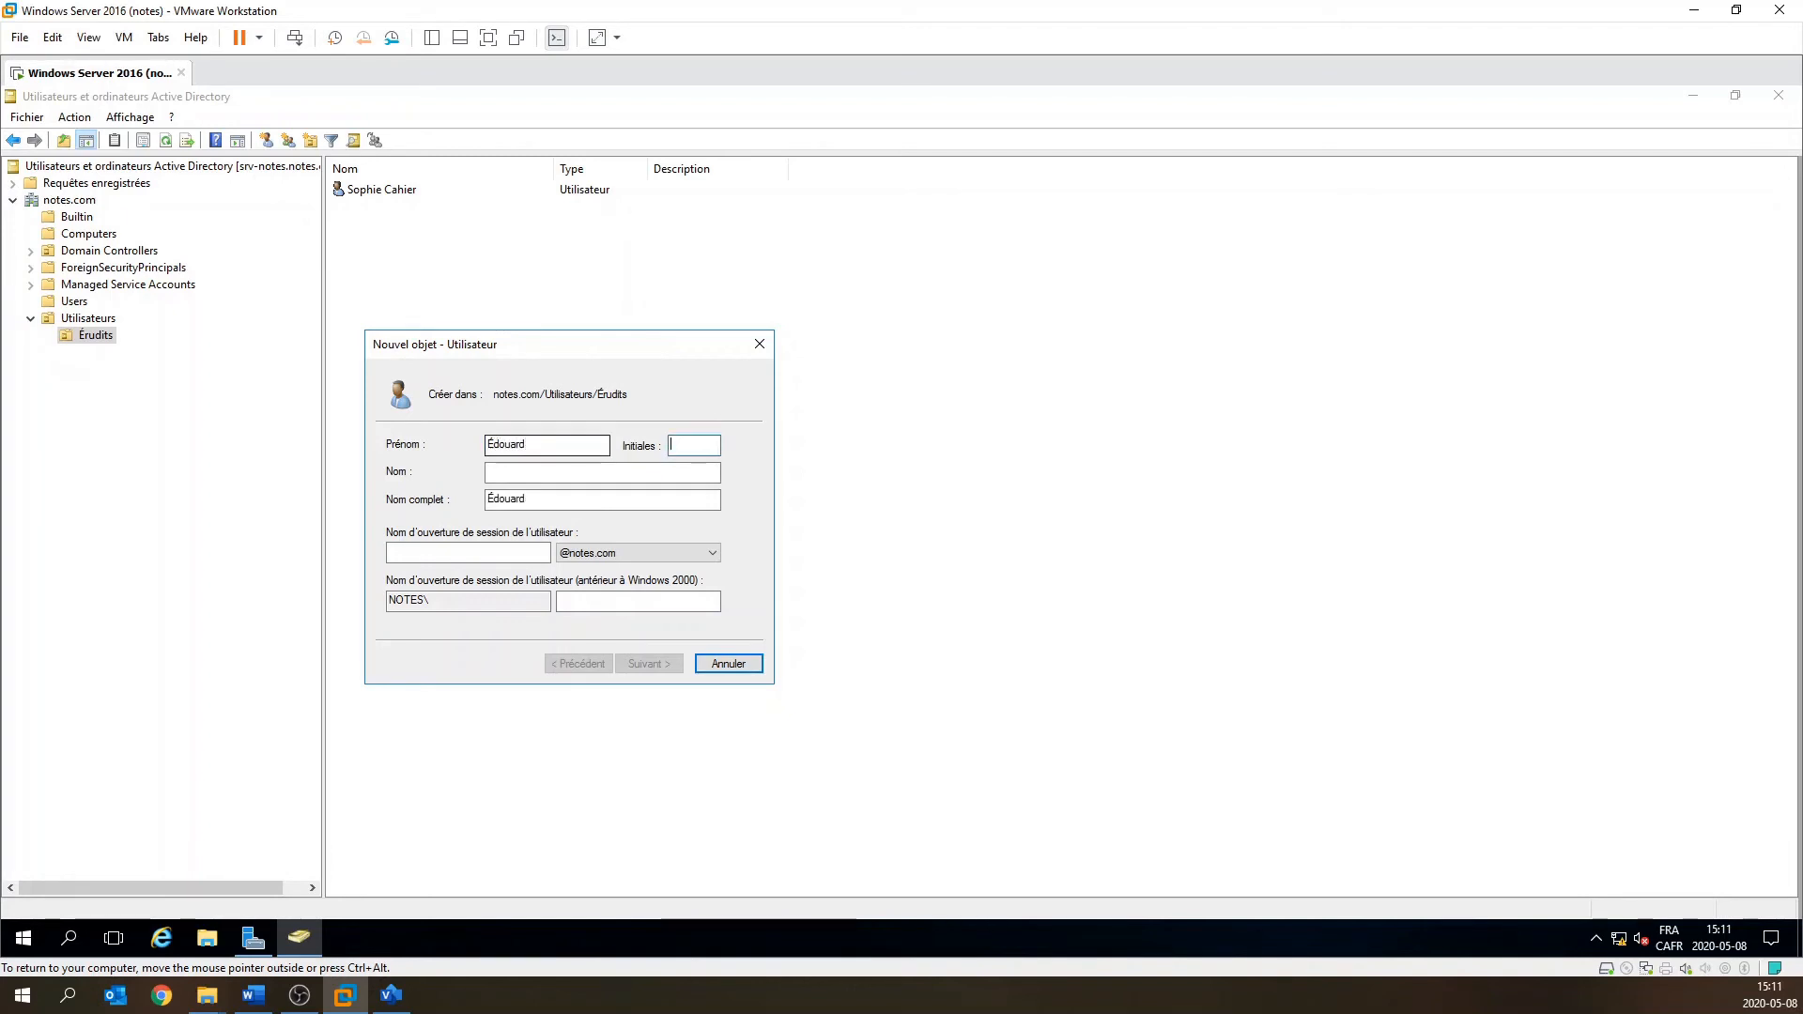
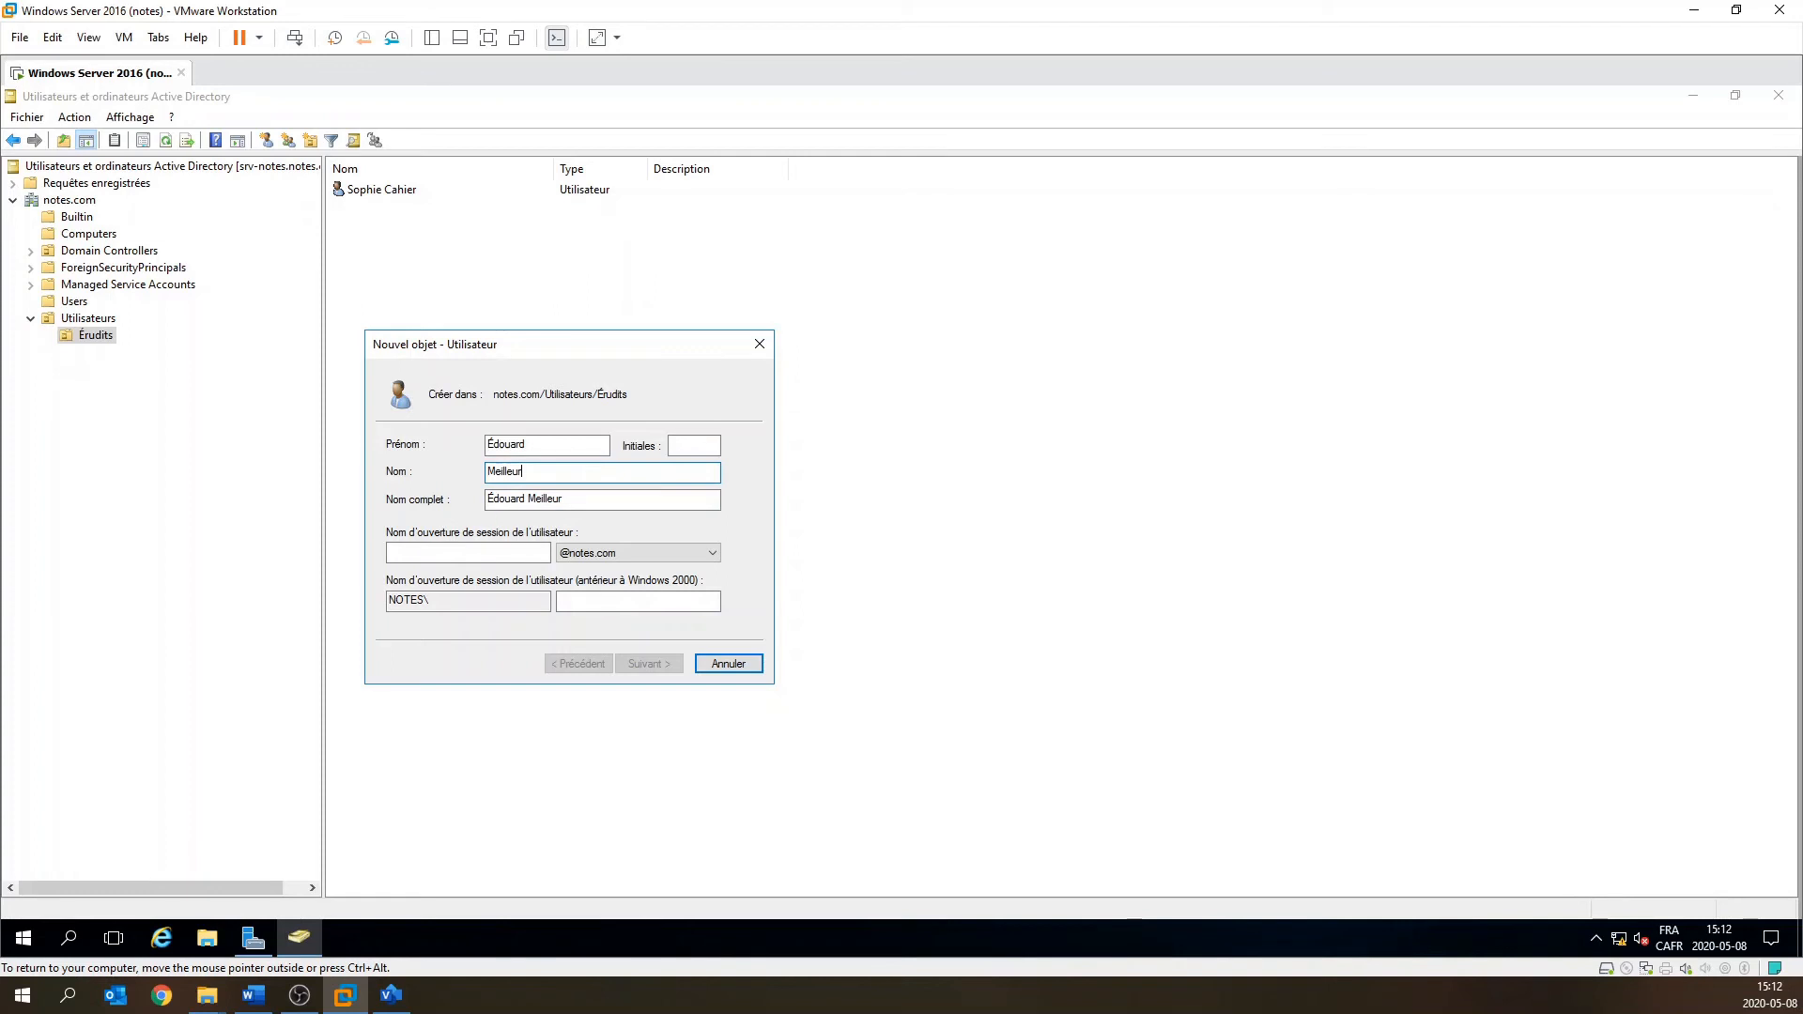
left_click(467, 553)
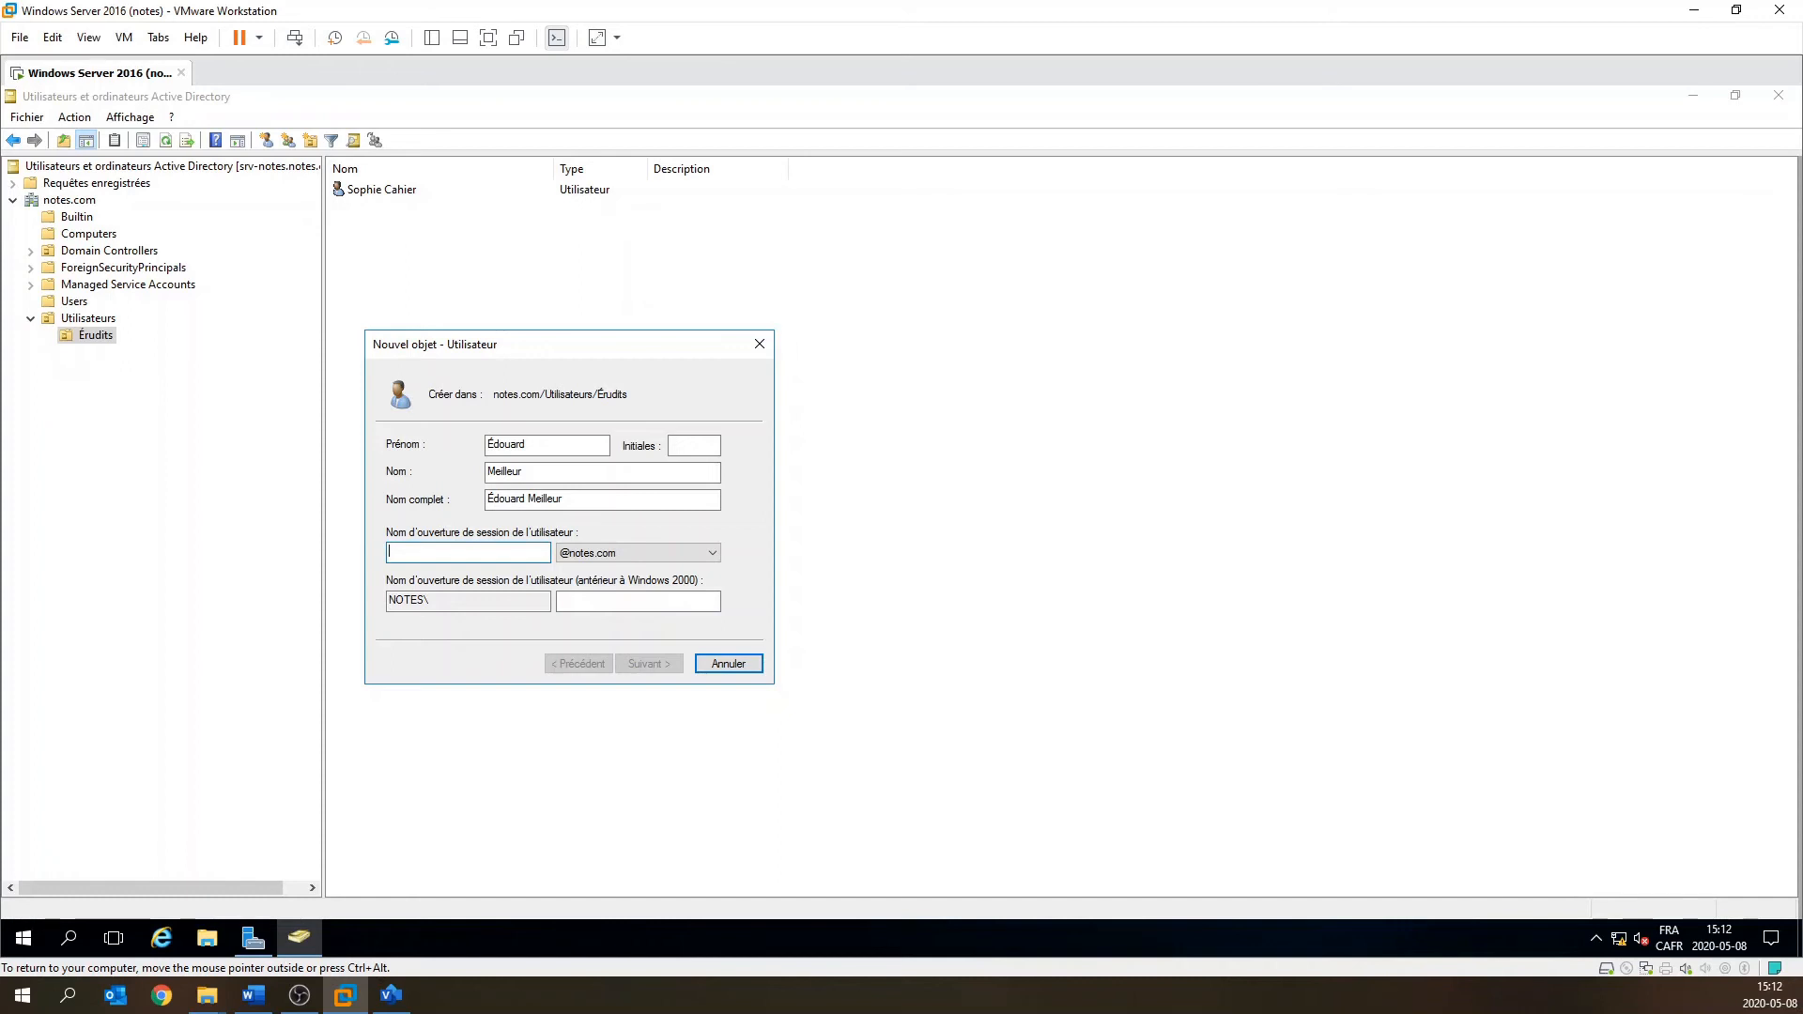
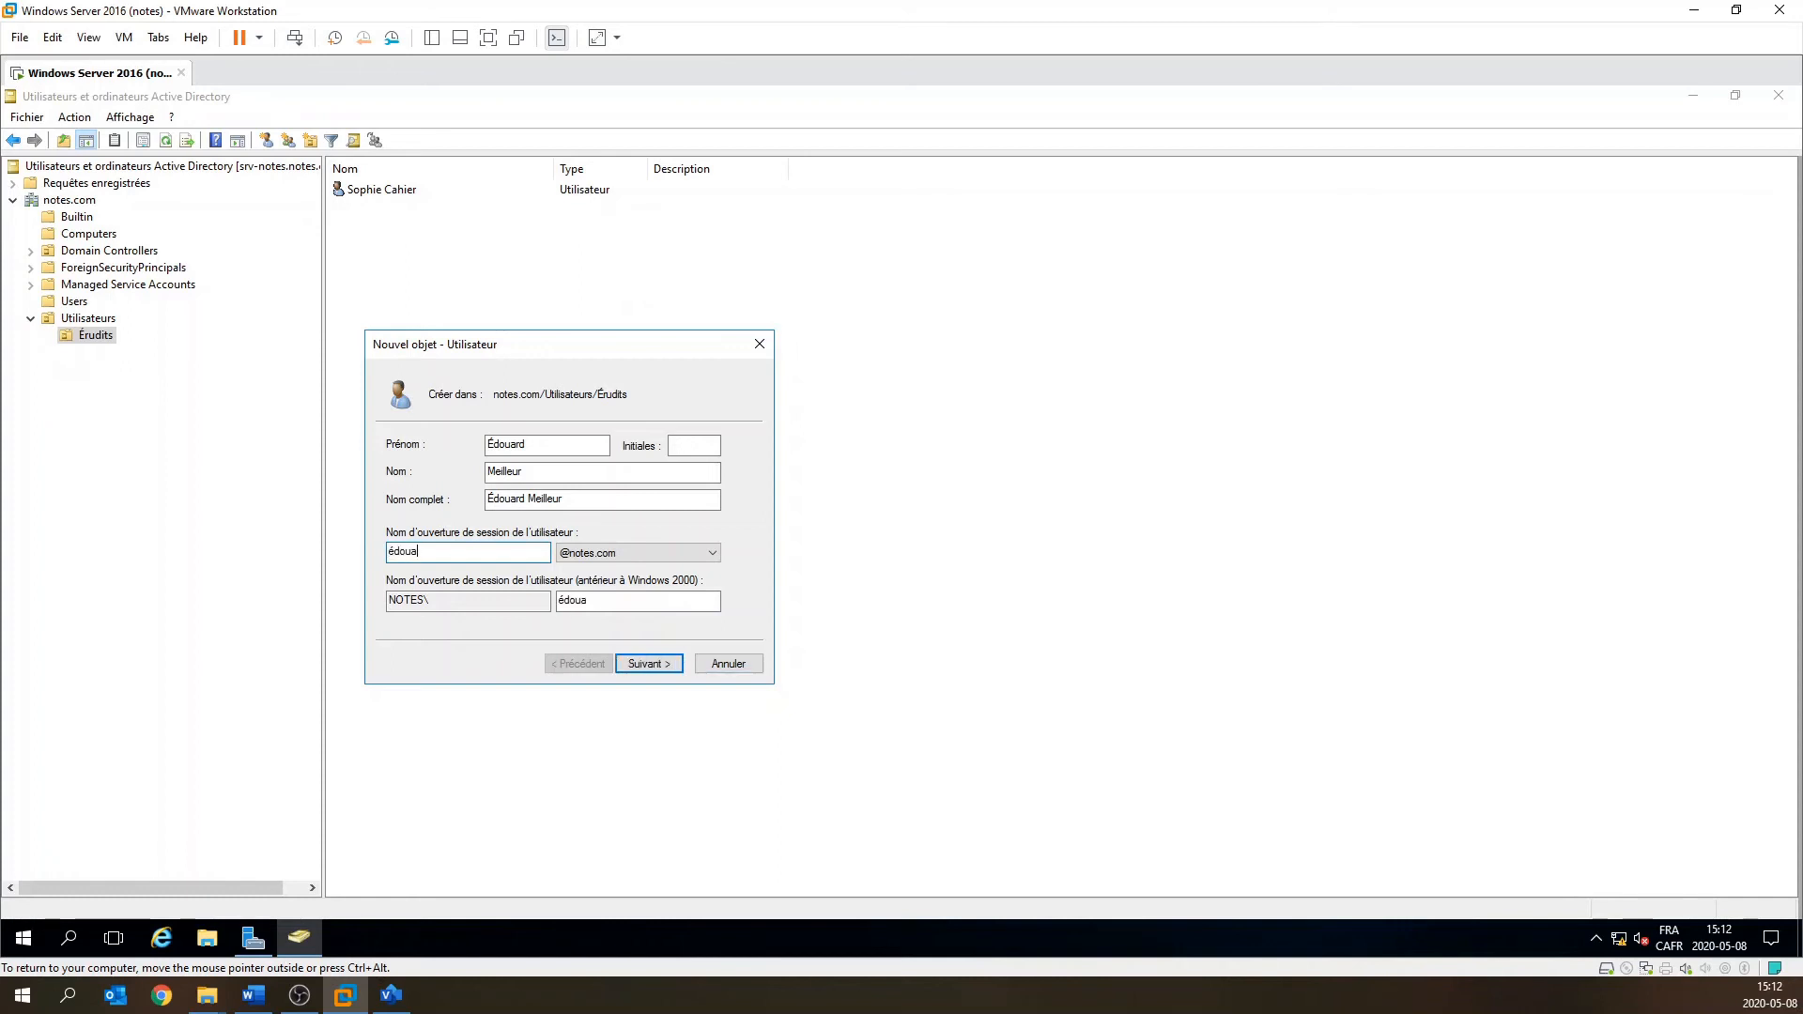
left_click(661, 665)
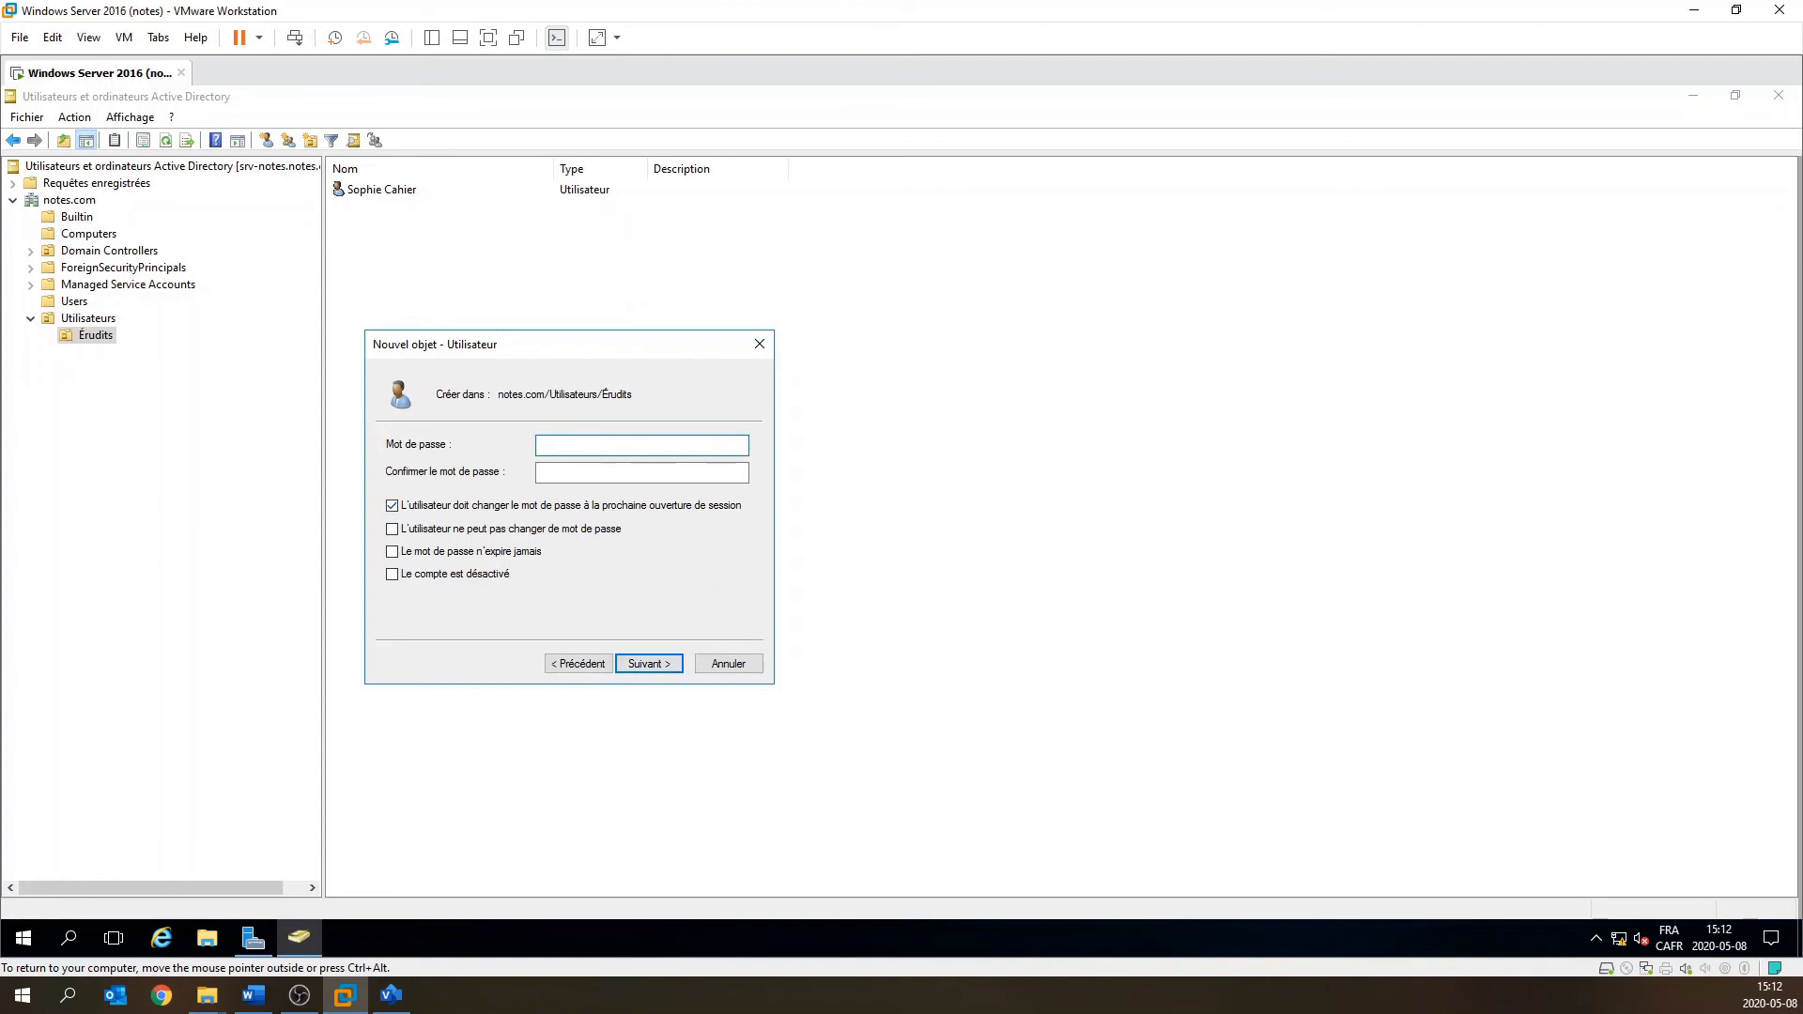
Set the second user's password to never expire without forced change, and finish the account.
type("•••••••")
key("Tab")
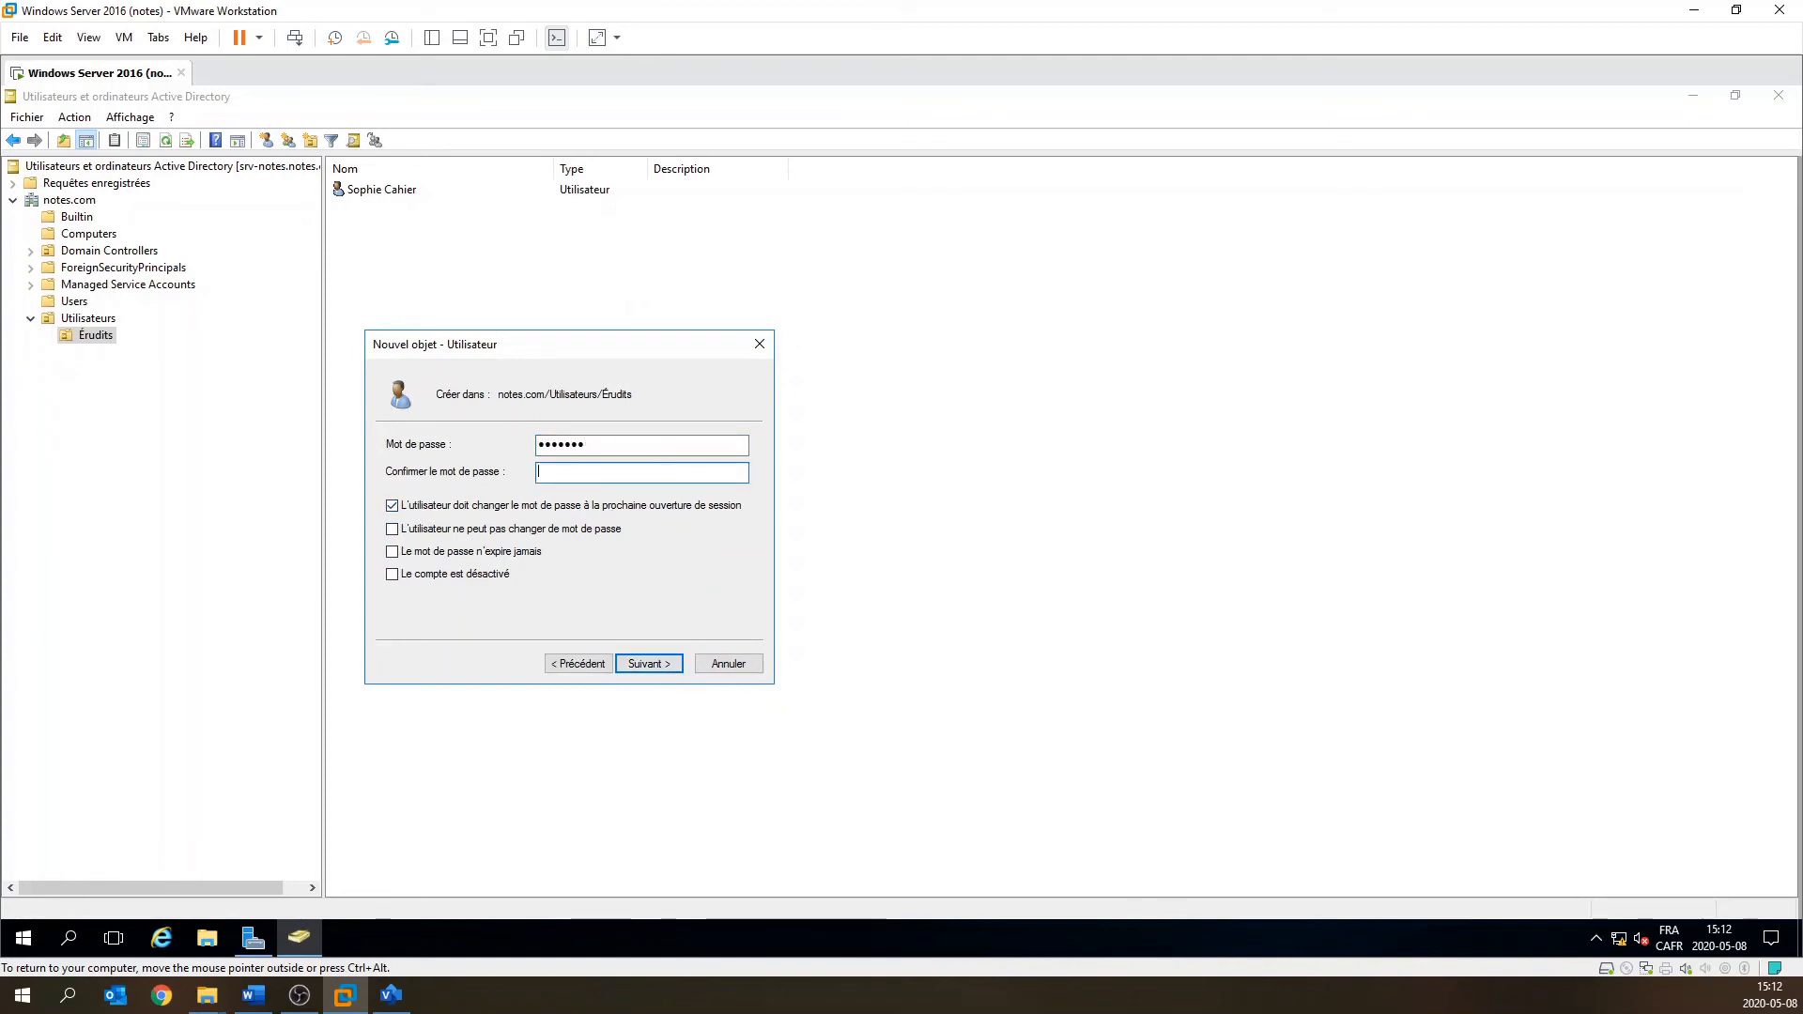
type("•••••••")
left_click(428, 507)
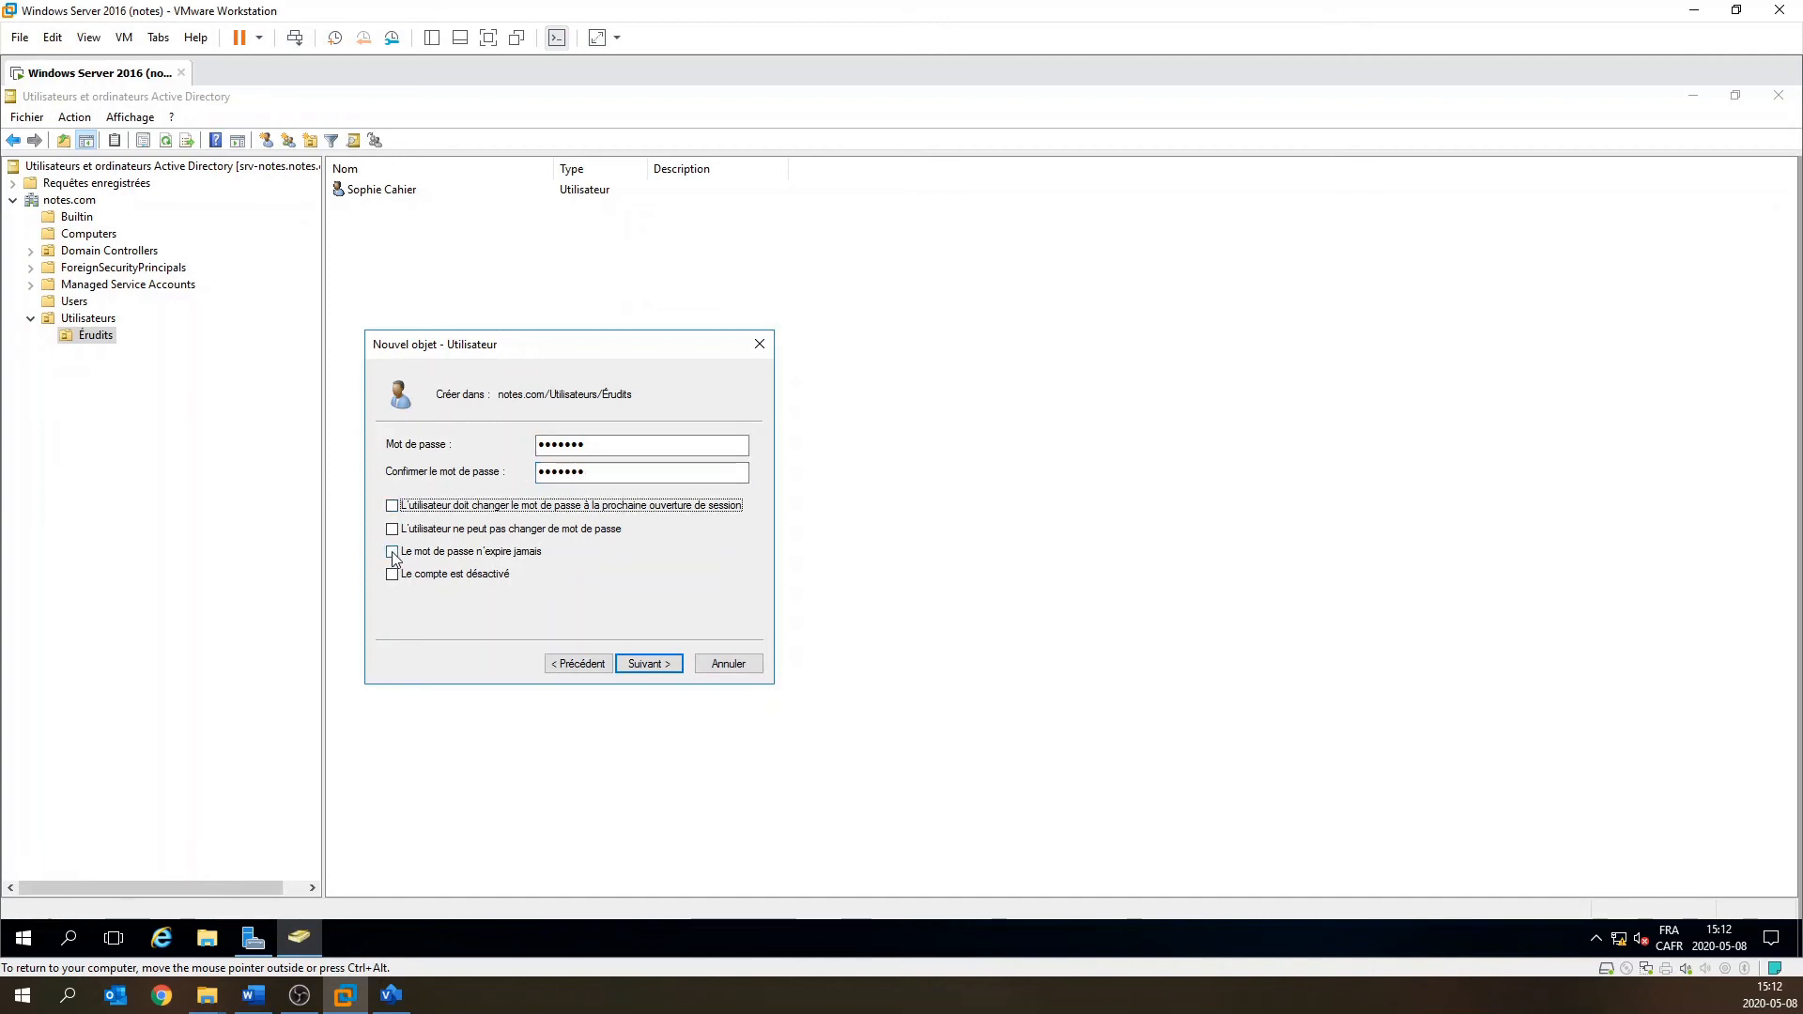
left_click(393, 553)
left_click(660, 667)
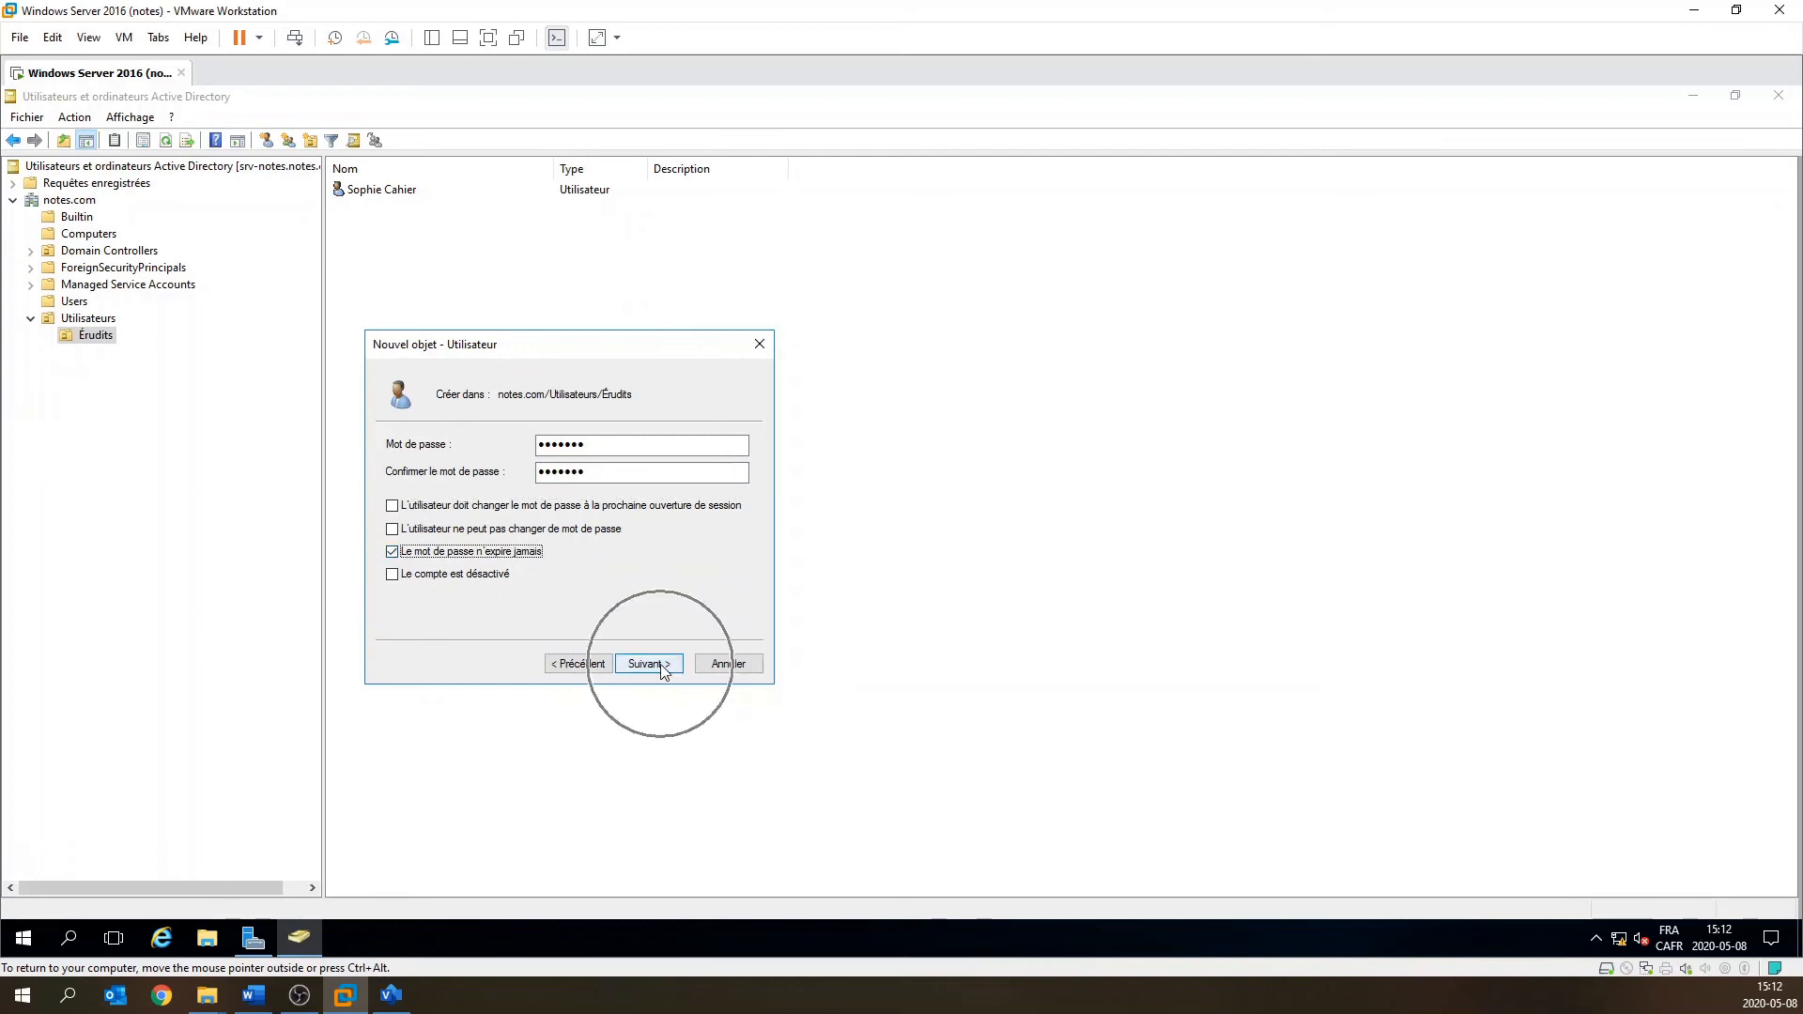
left_click(668, 666)
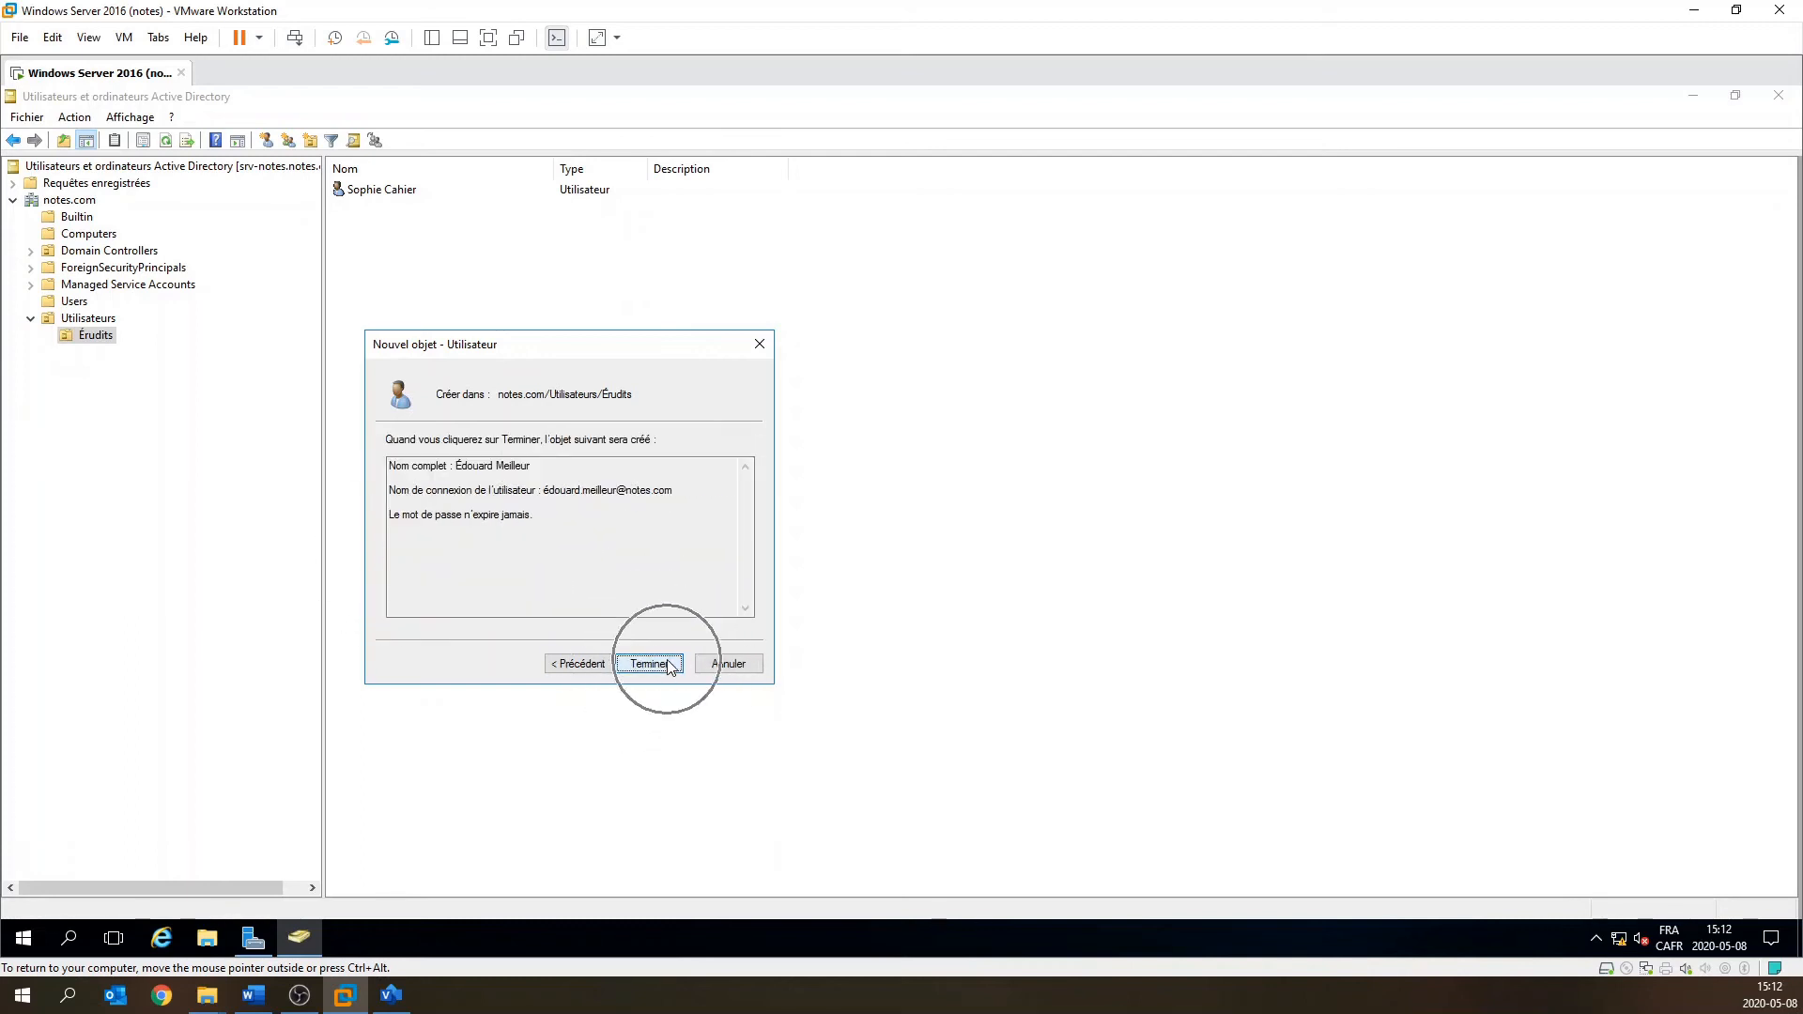
left_click(412, 355)
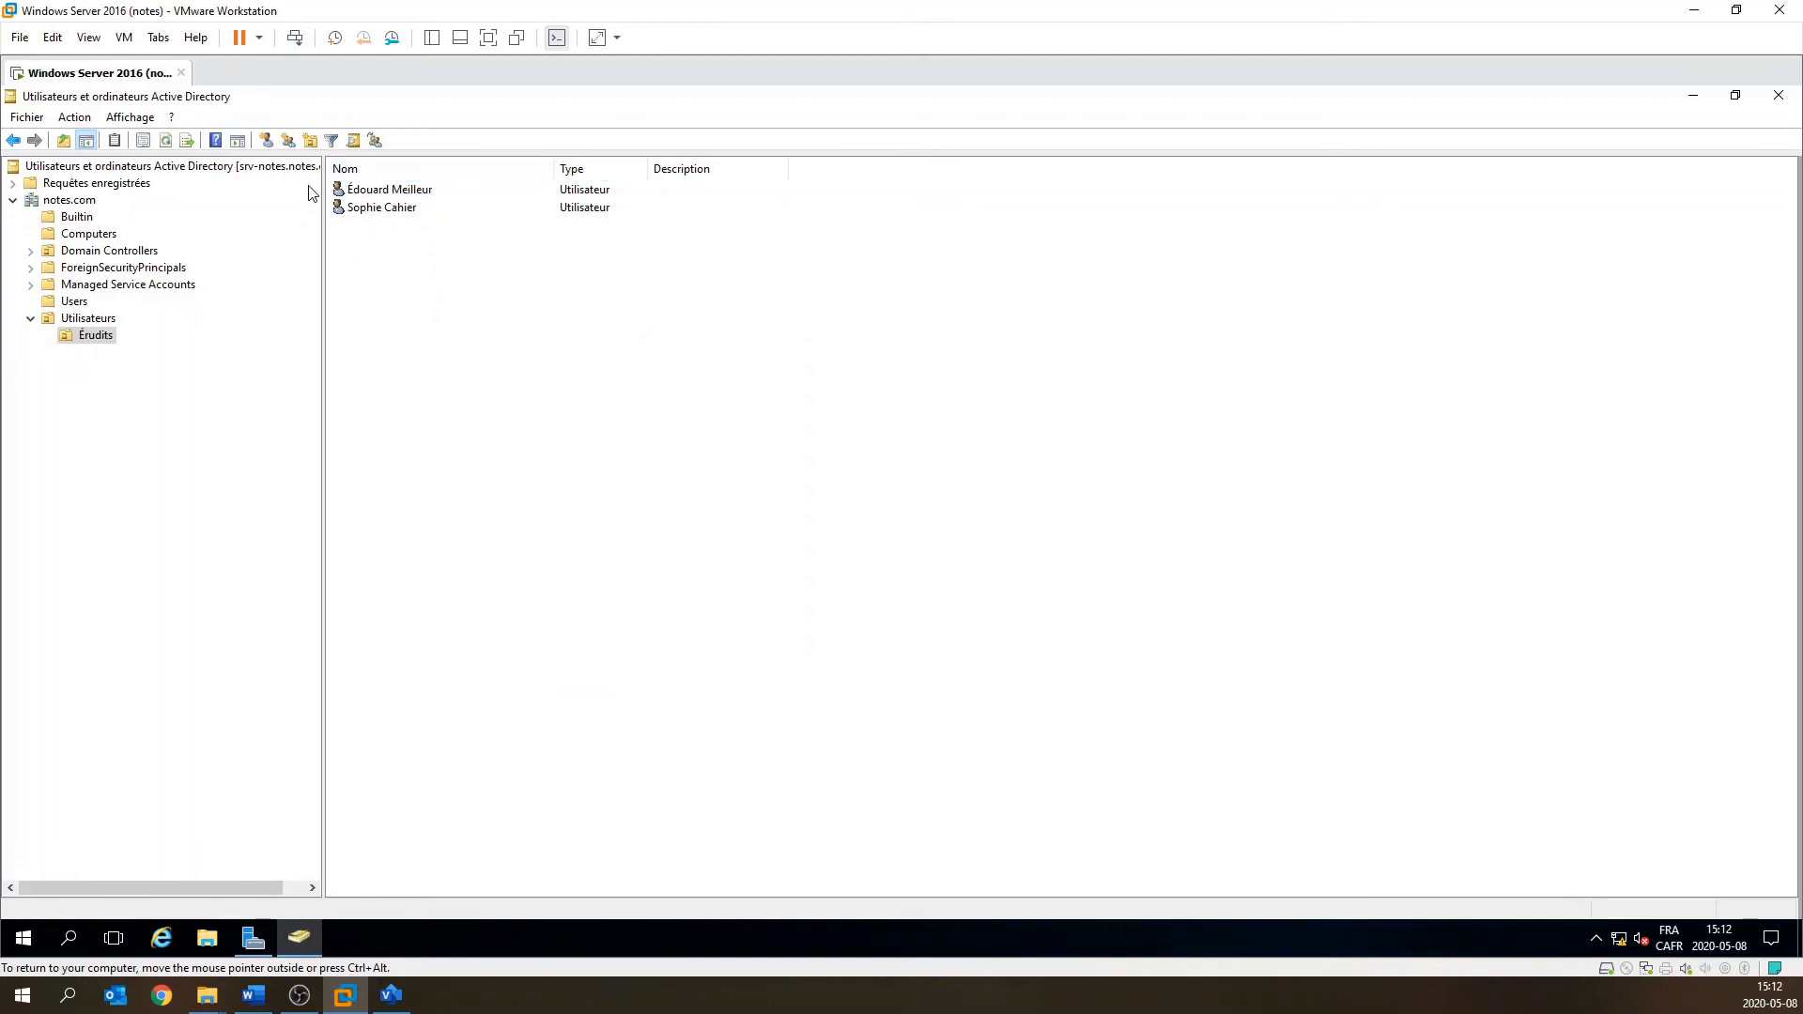
left_click(289, 143)
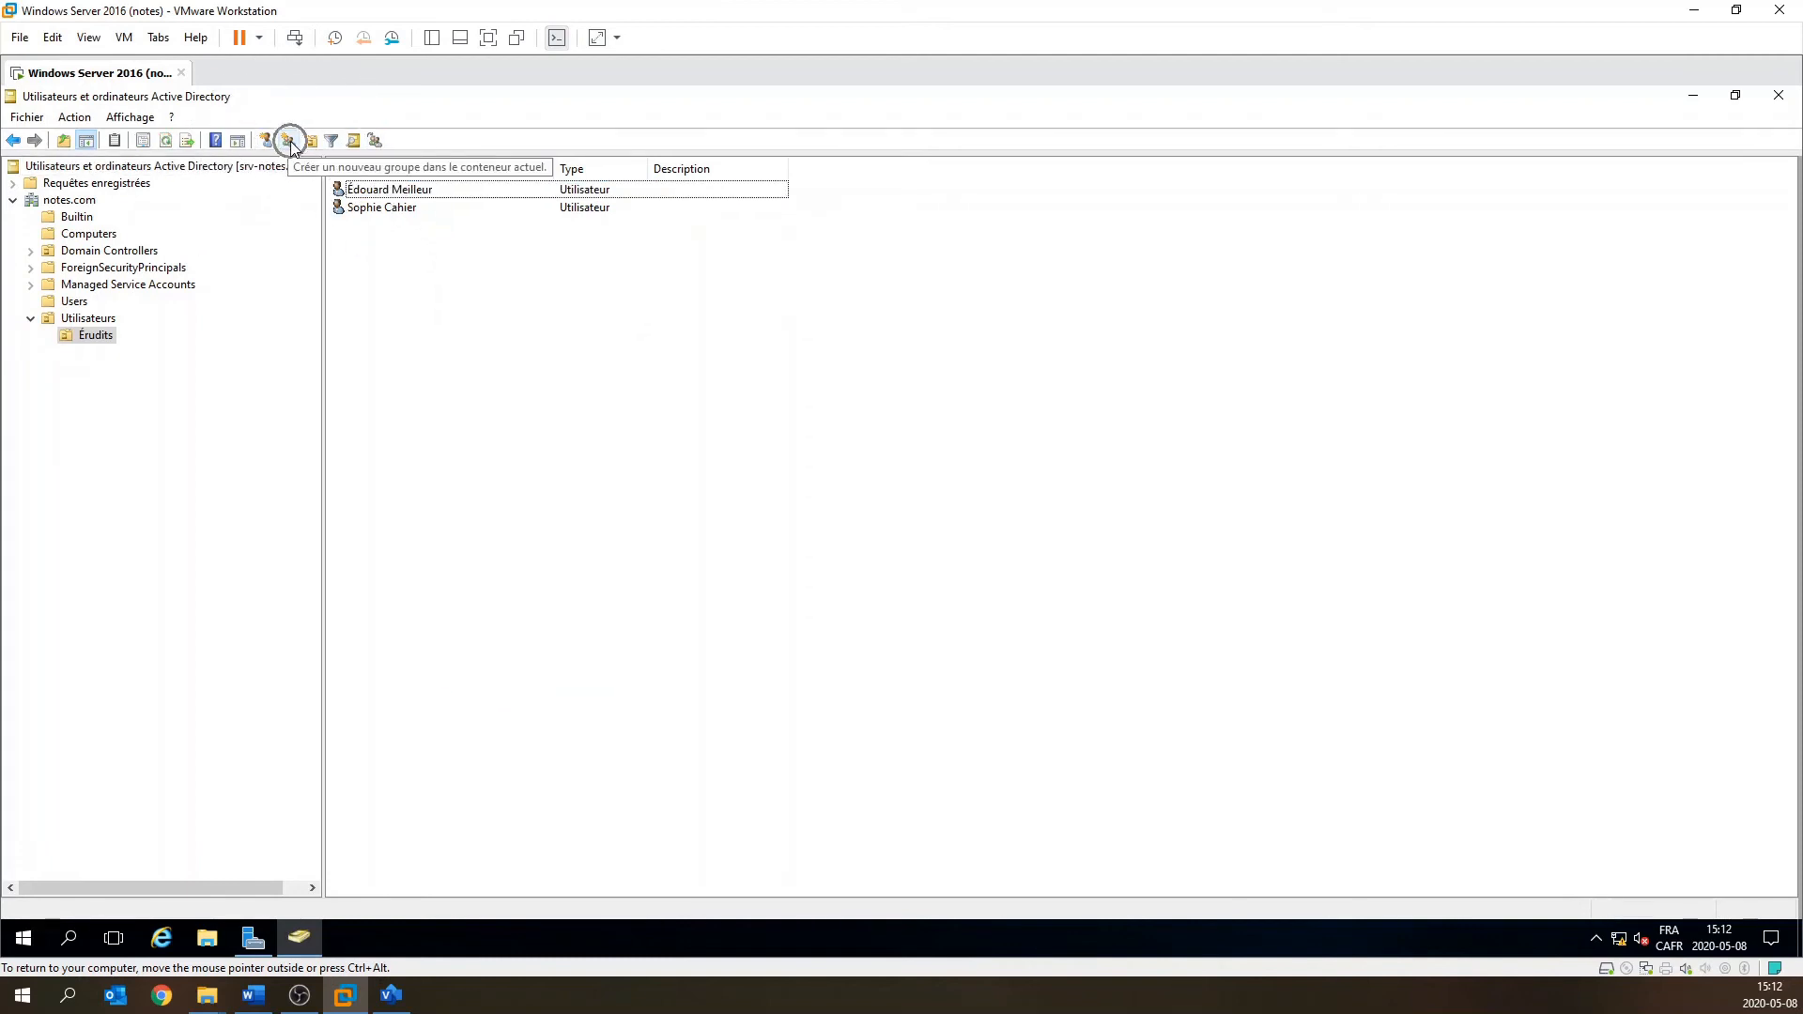
right_click(97, 344)
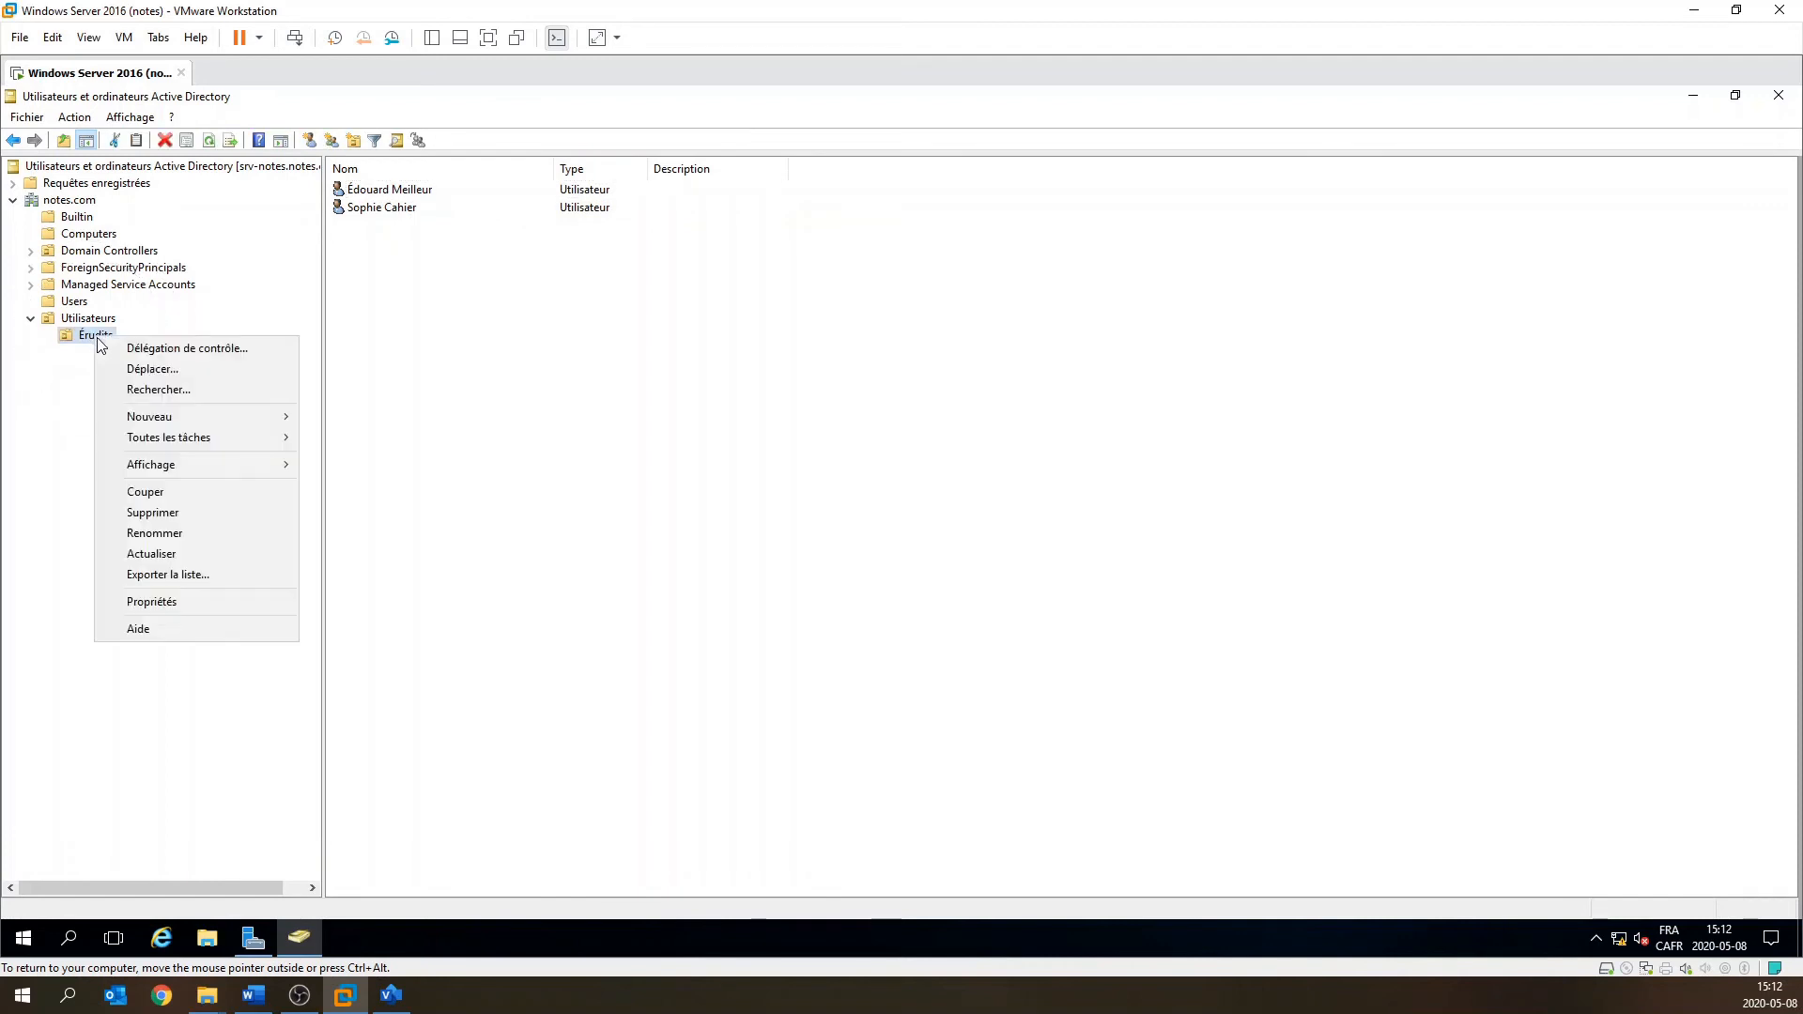
mouse_move(171, 417)
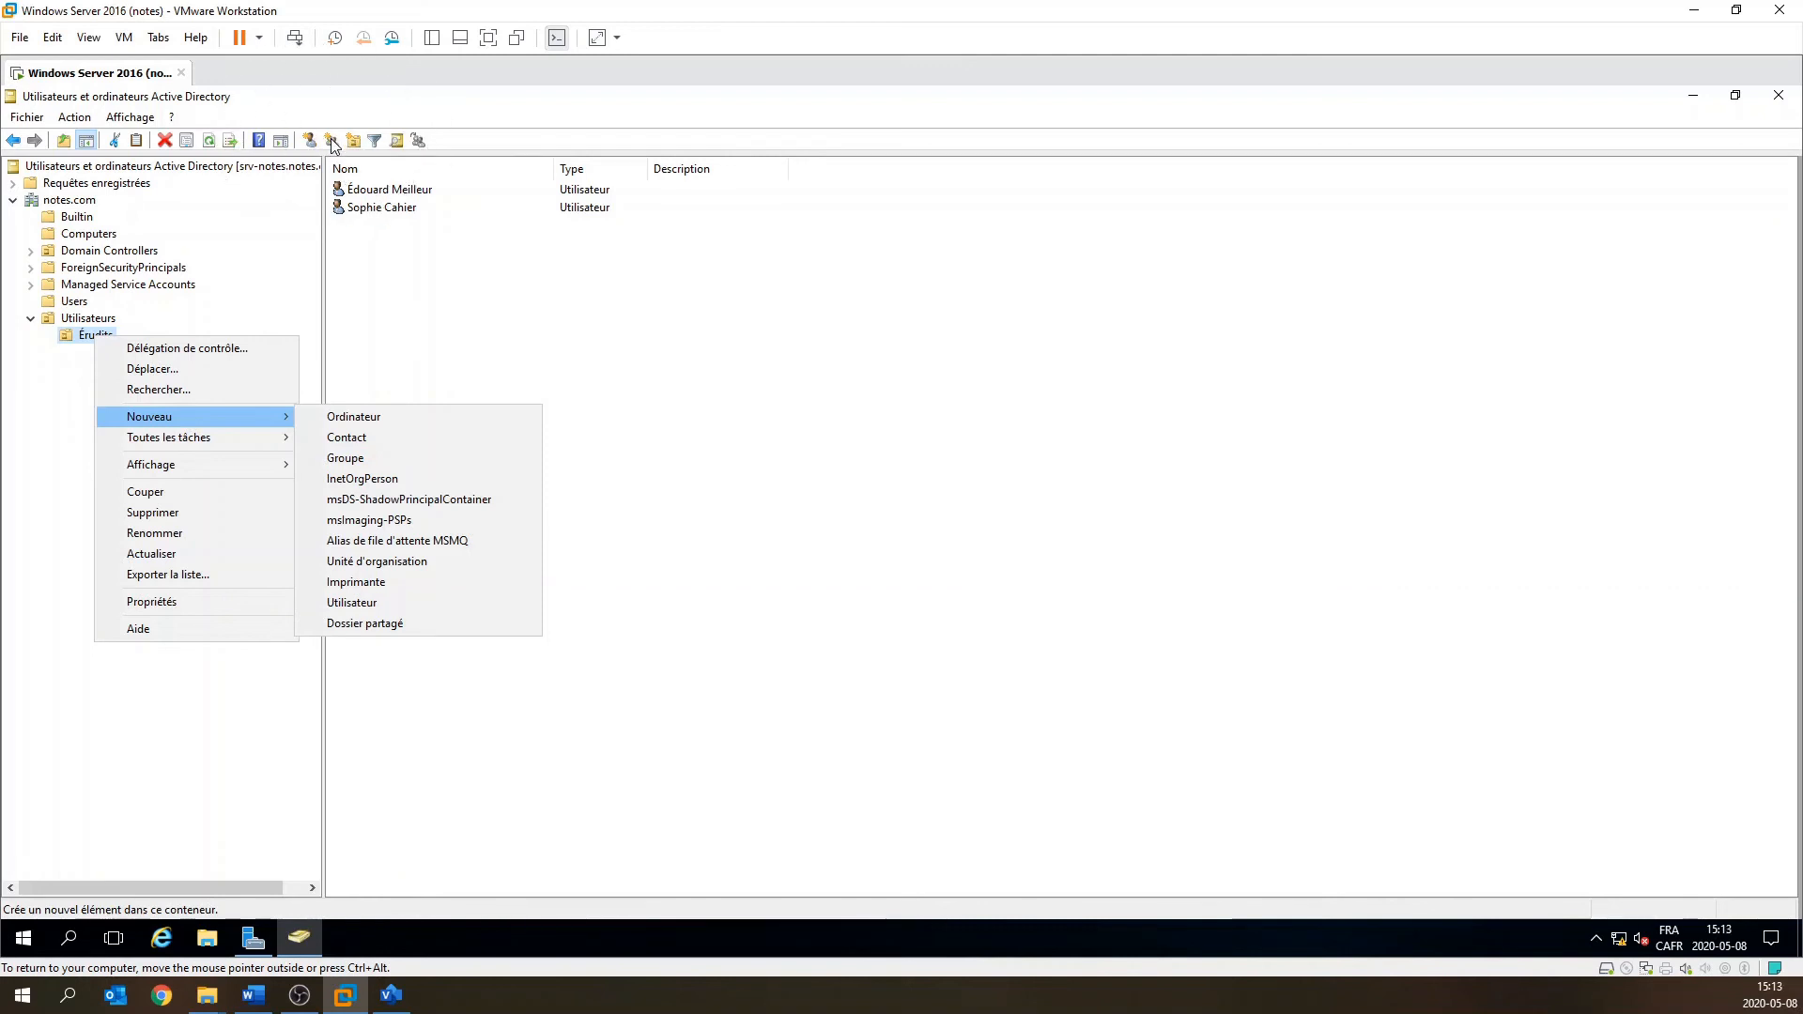
left_click(371, 300)
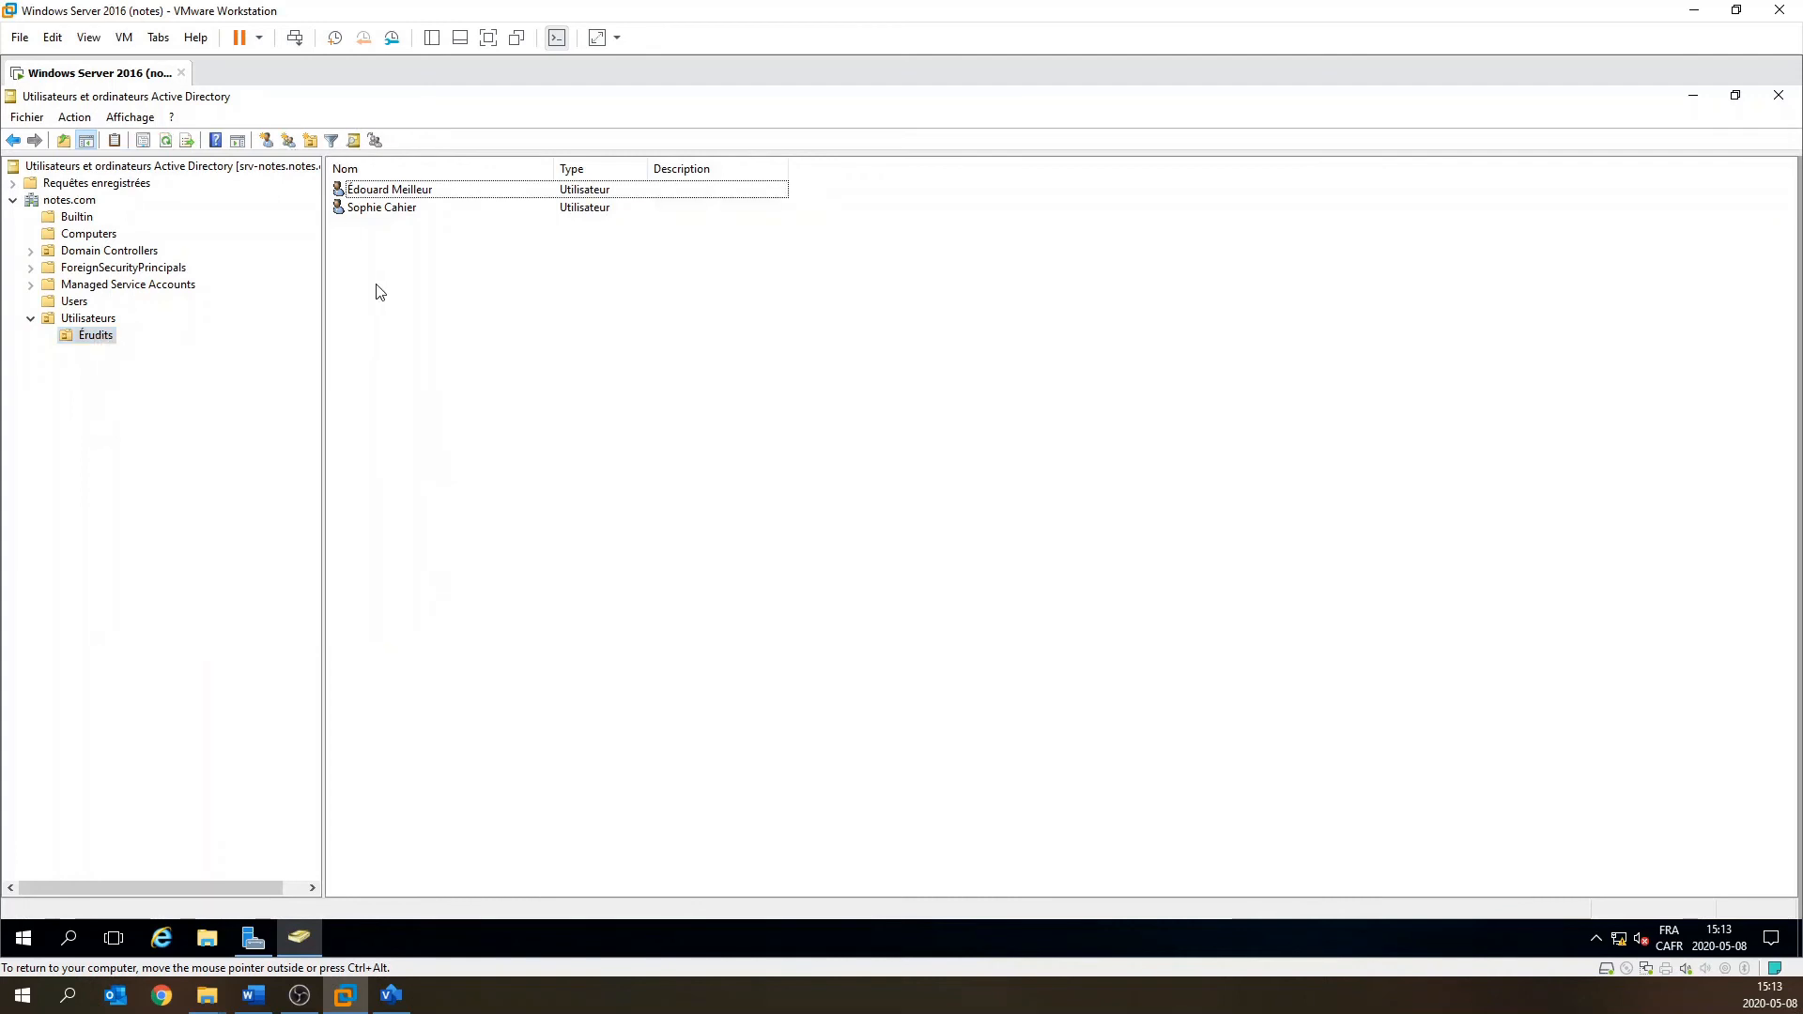
left_click(86, 340)
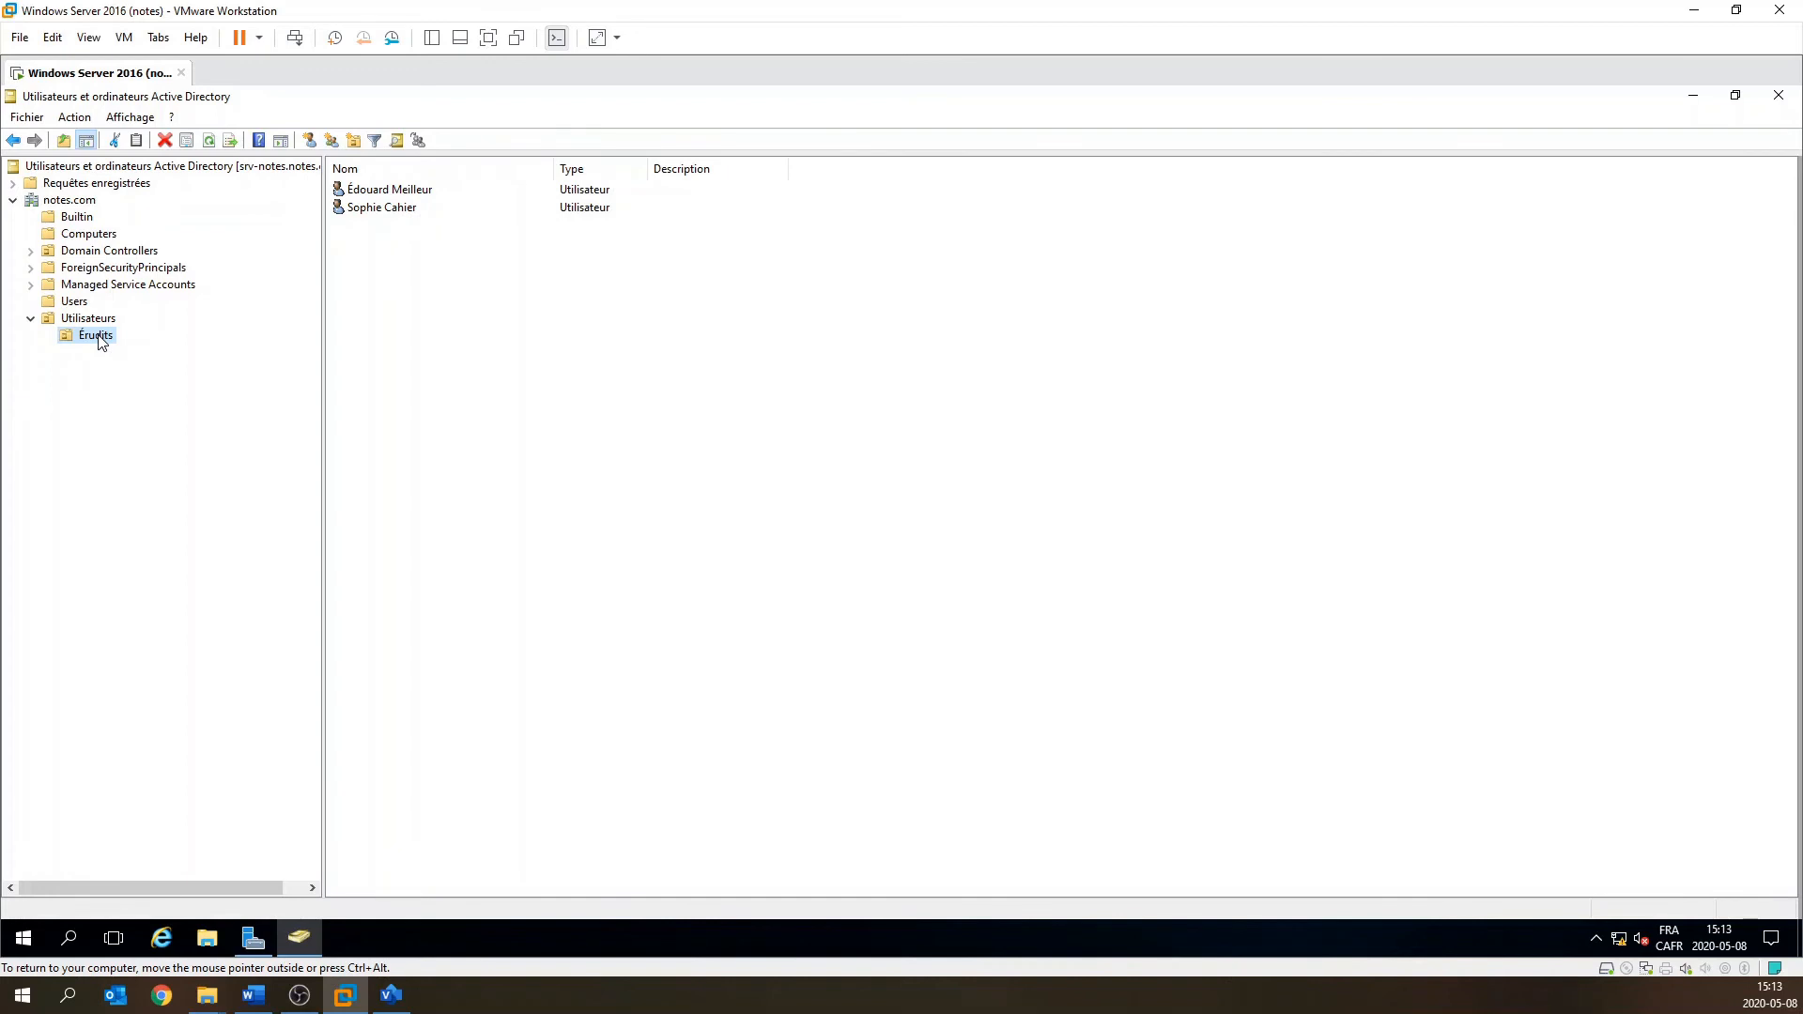
Create the security group 'gr_érudits' in the Érudits unit.
left_click(331, 143)
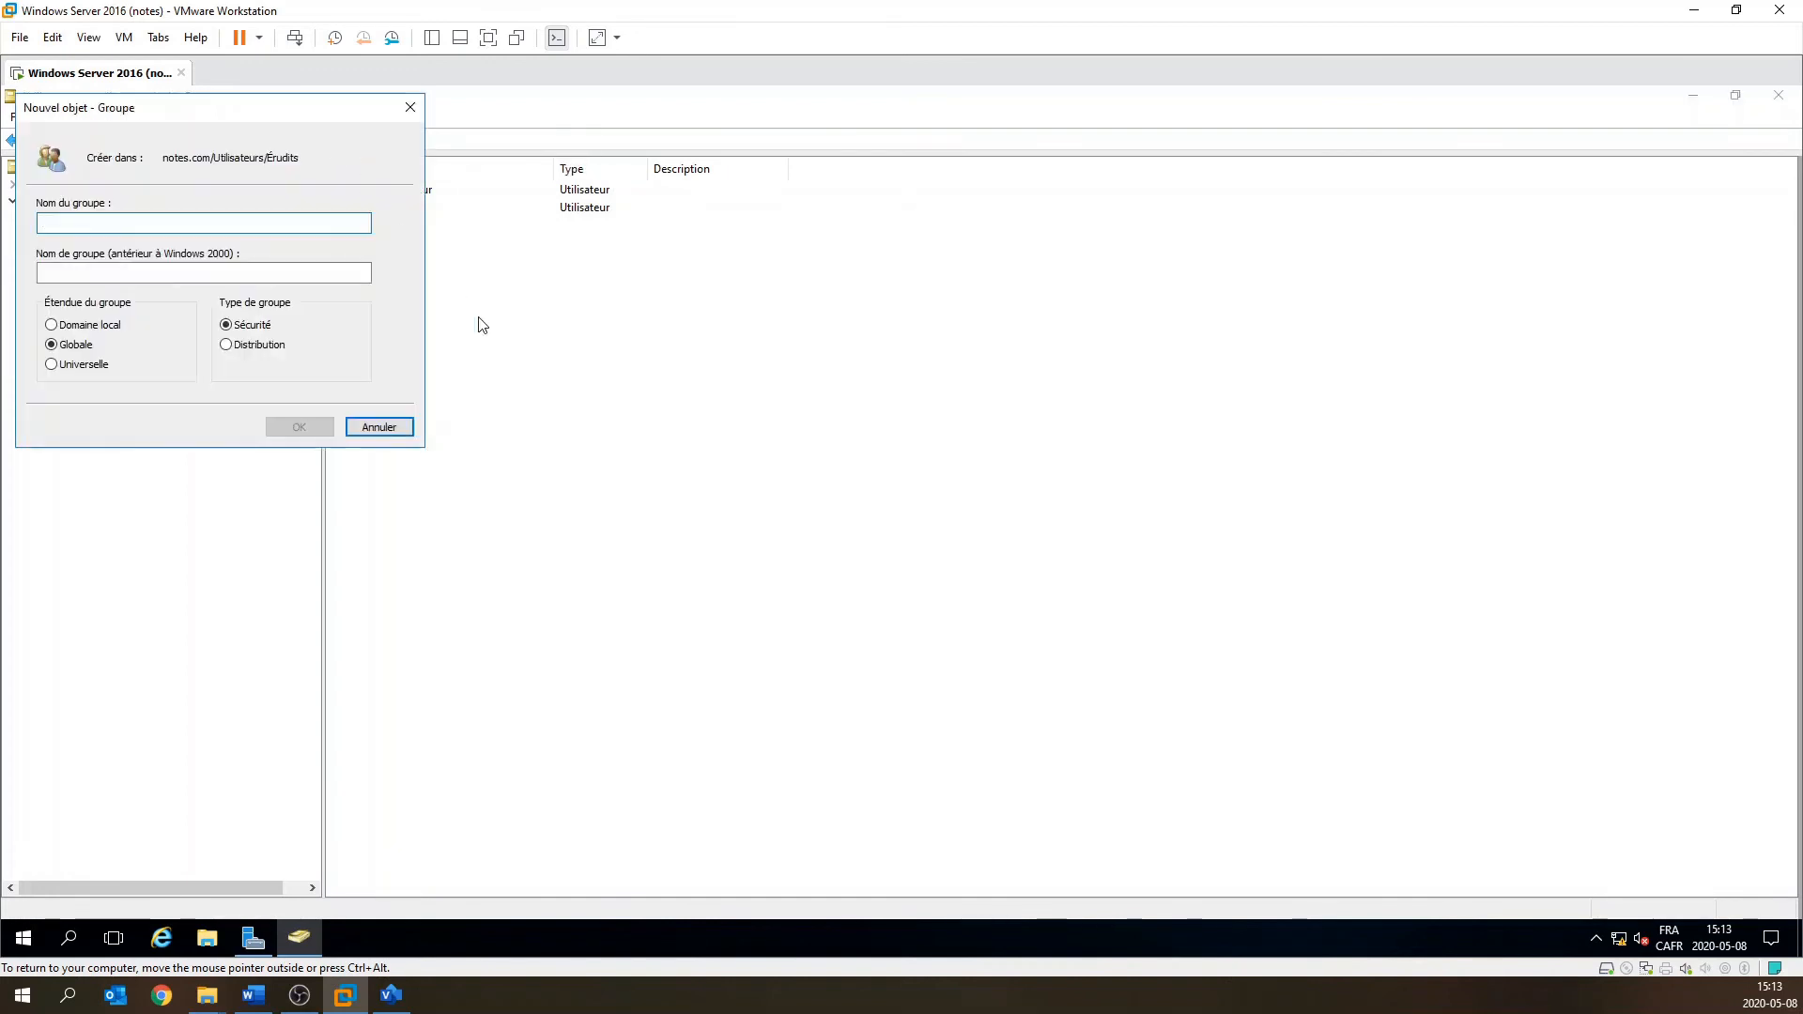
type("gr")
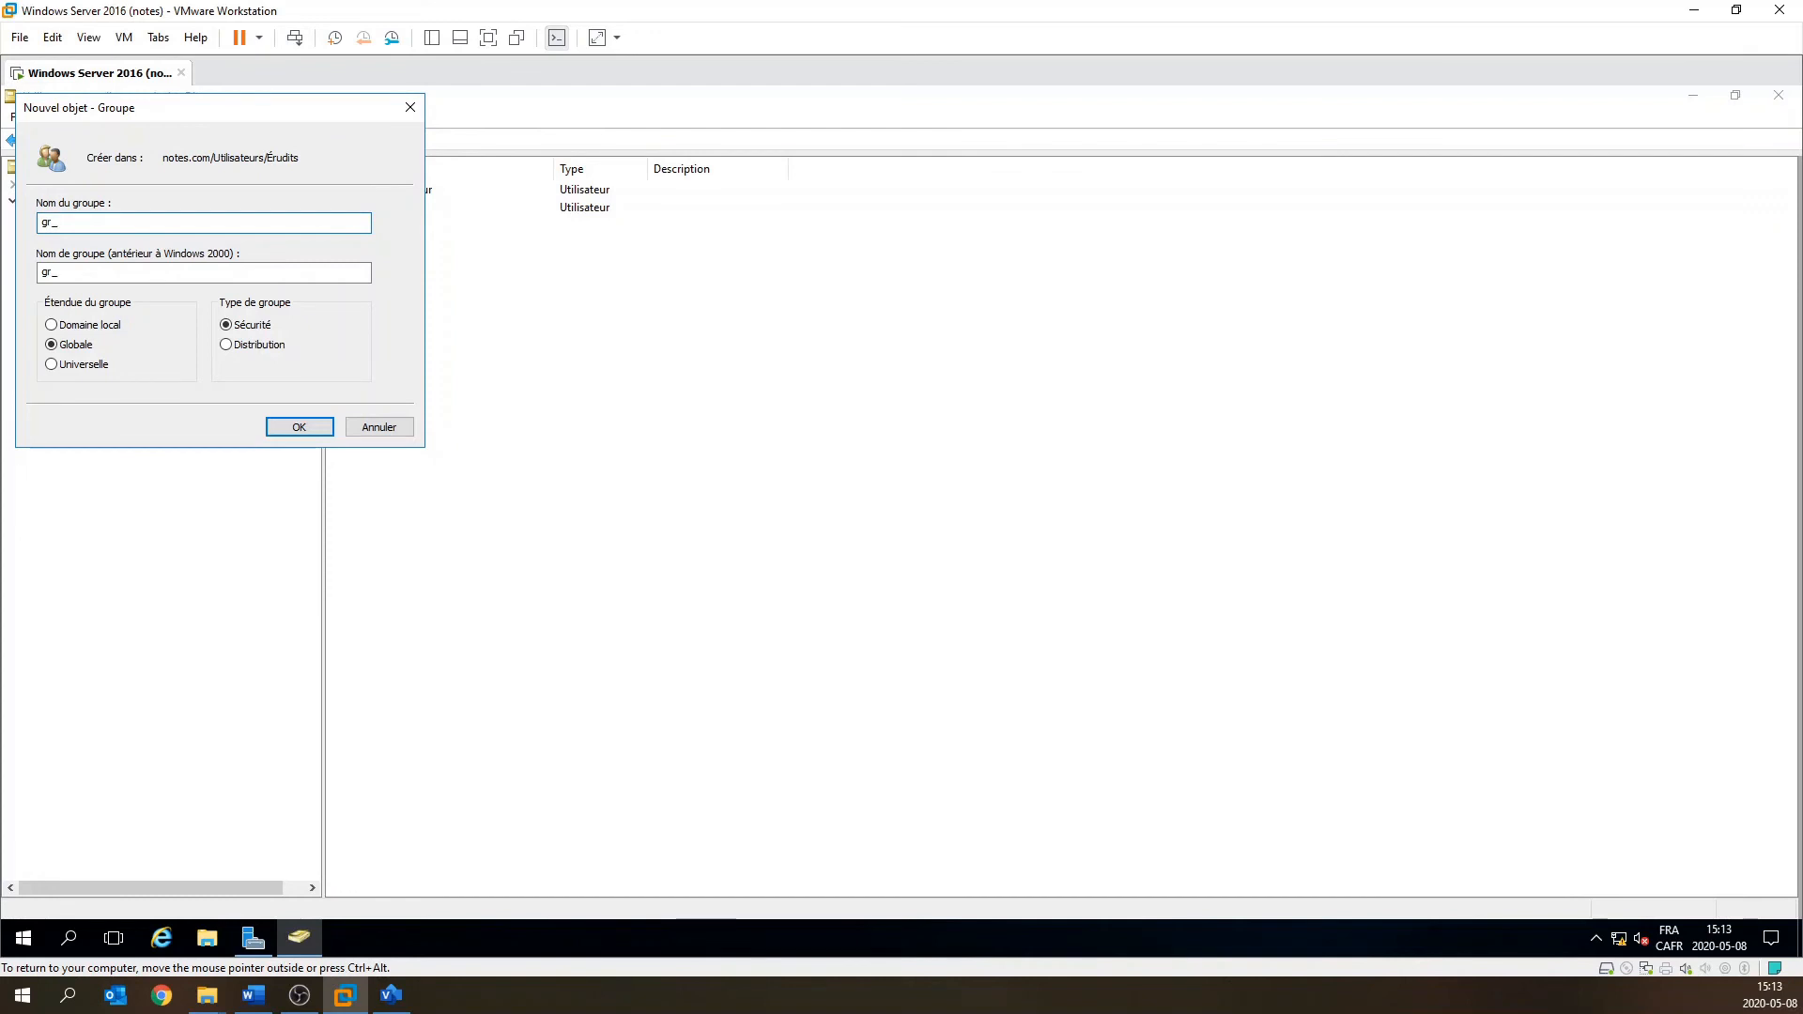
type("_érudits")
left_click(297, 426)
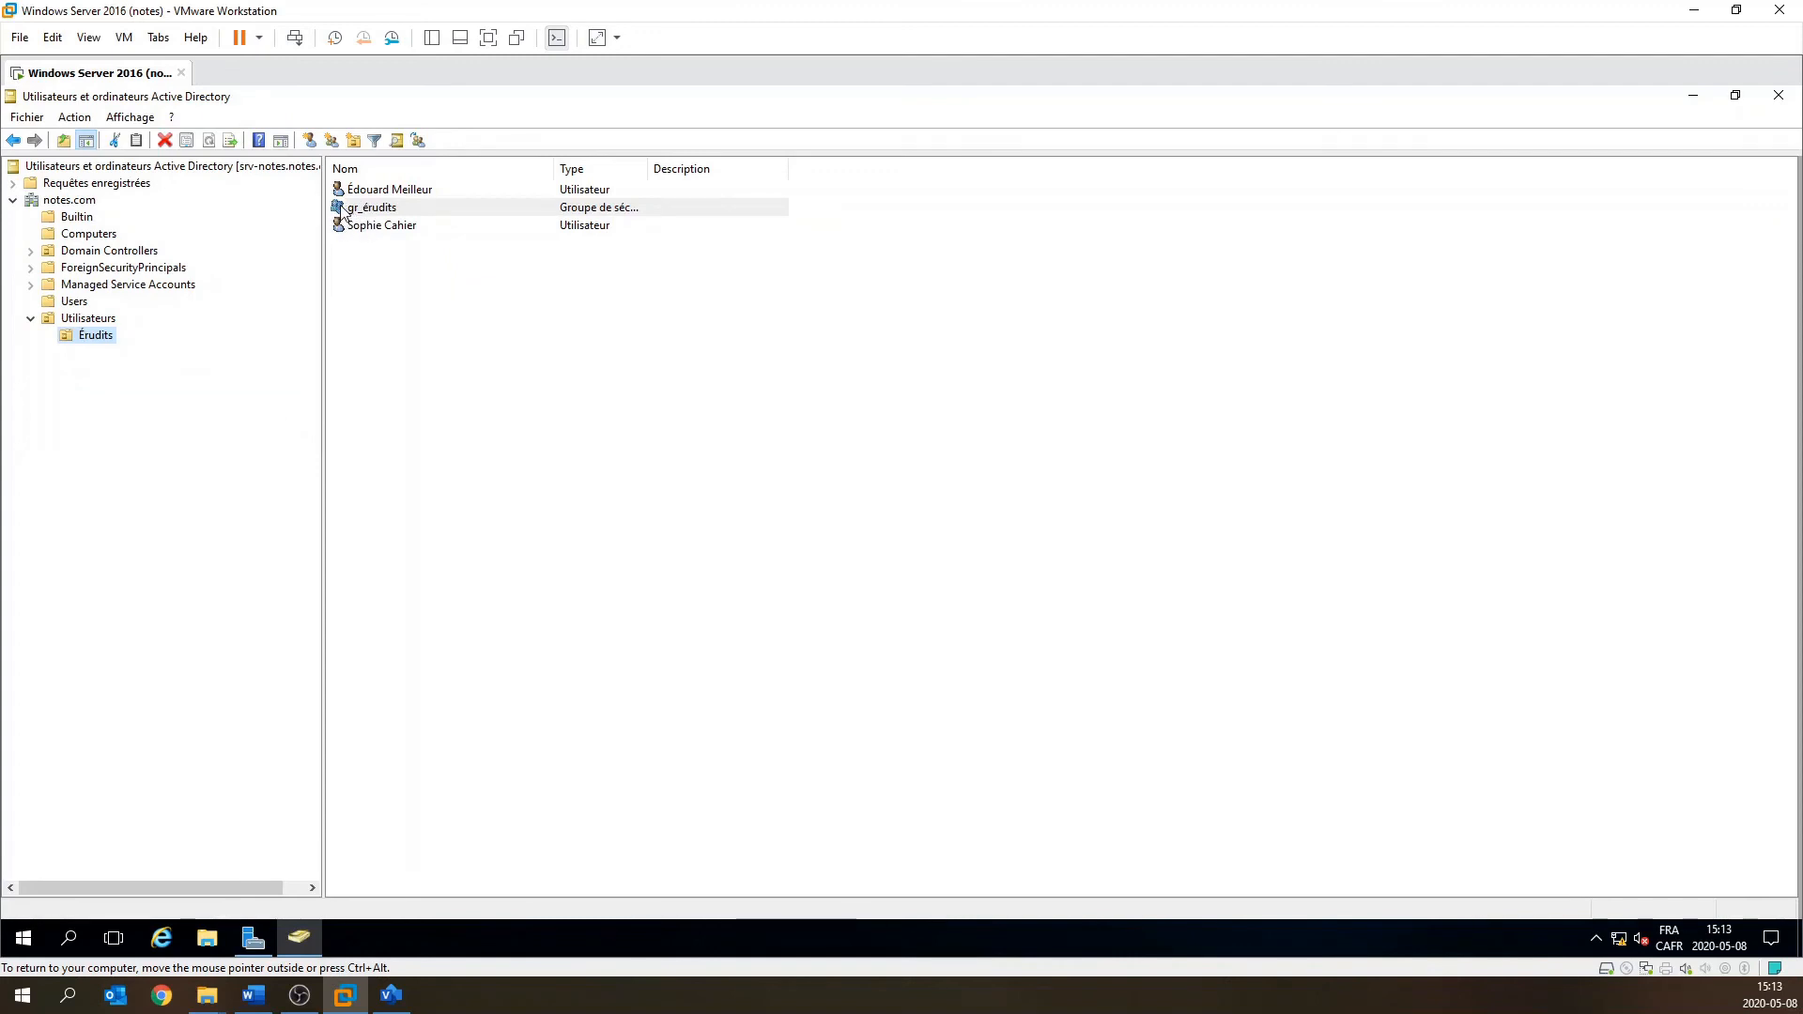
left_click(388, 288)
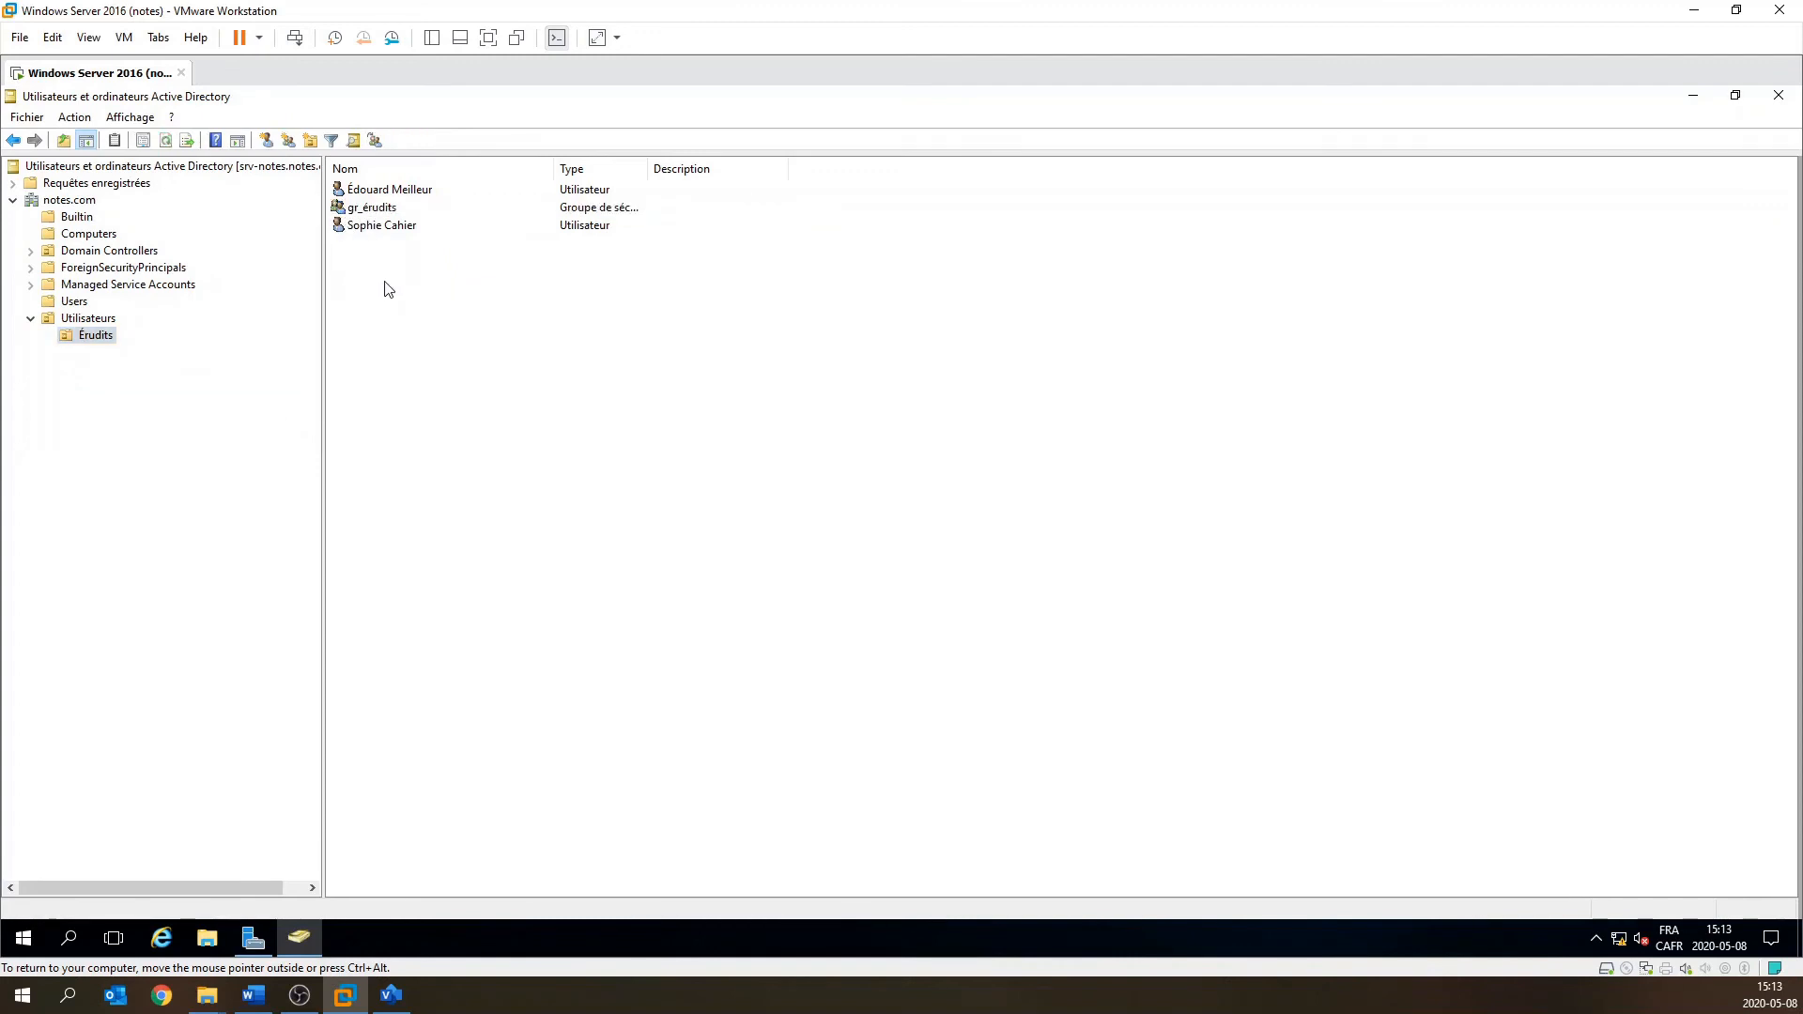
left_click(374, 196)
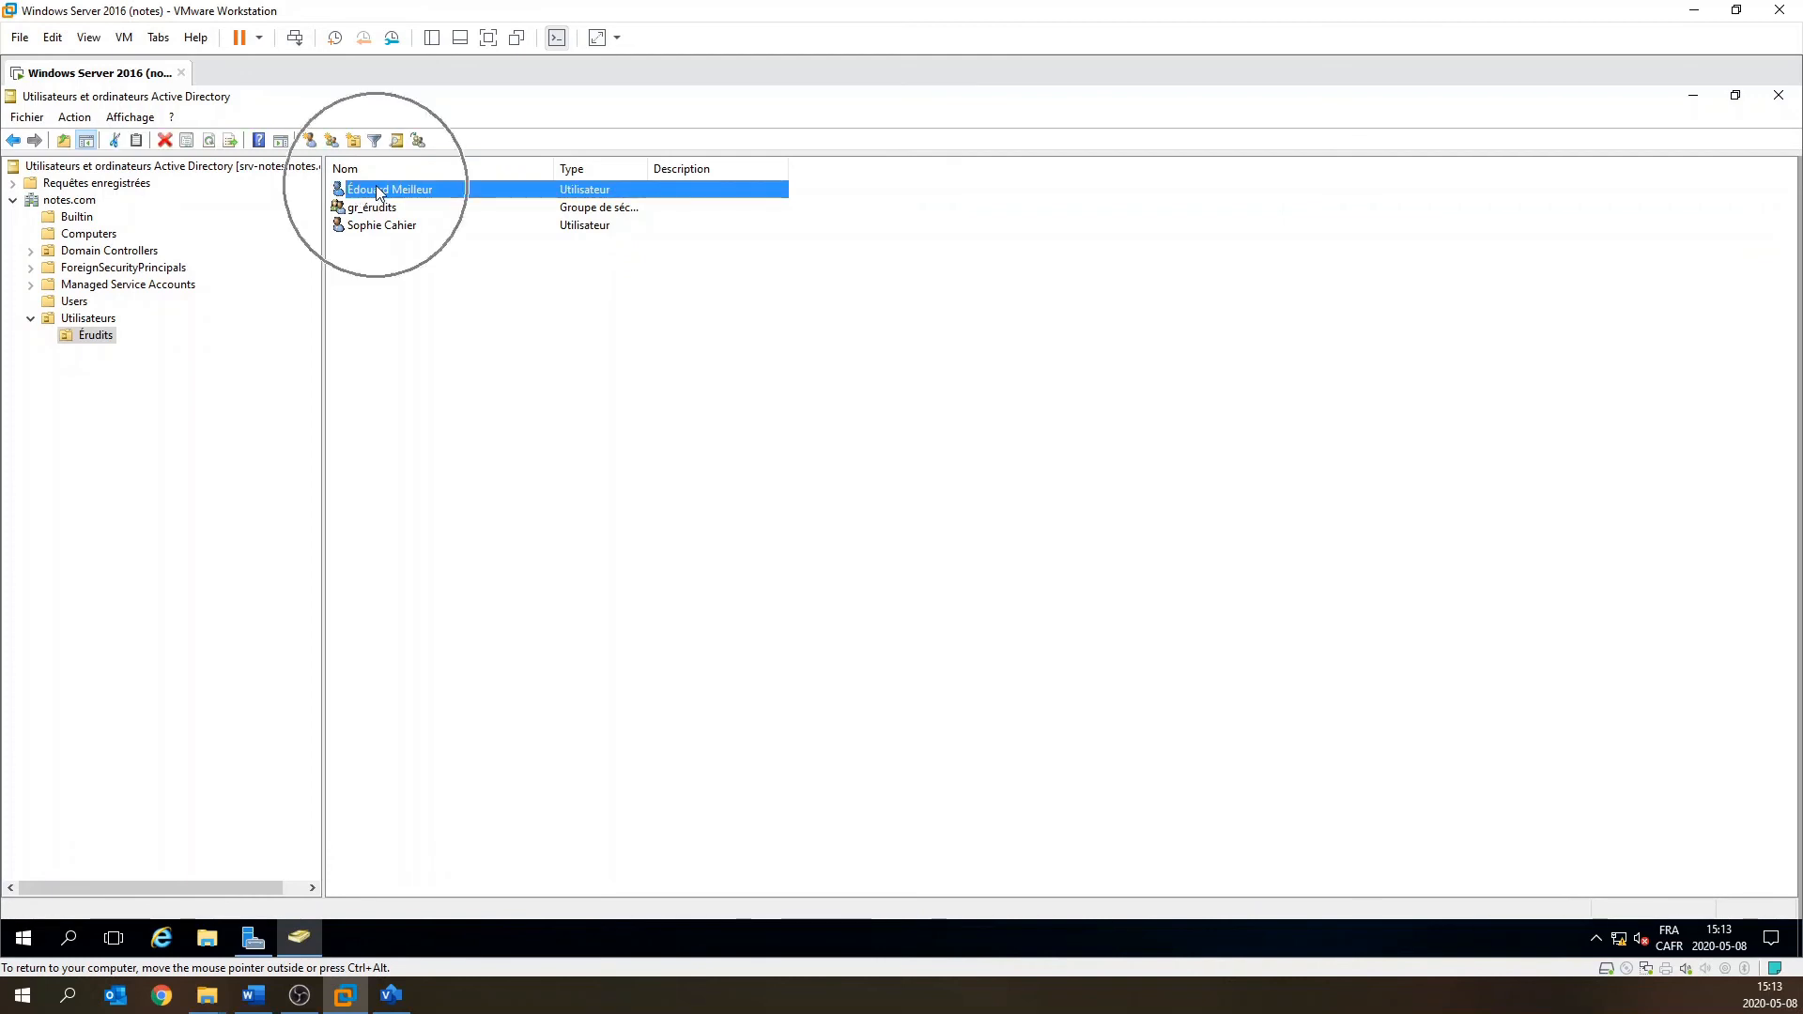
double_click(379, 194)
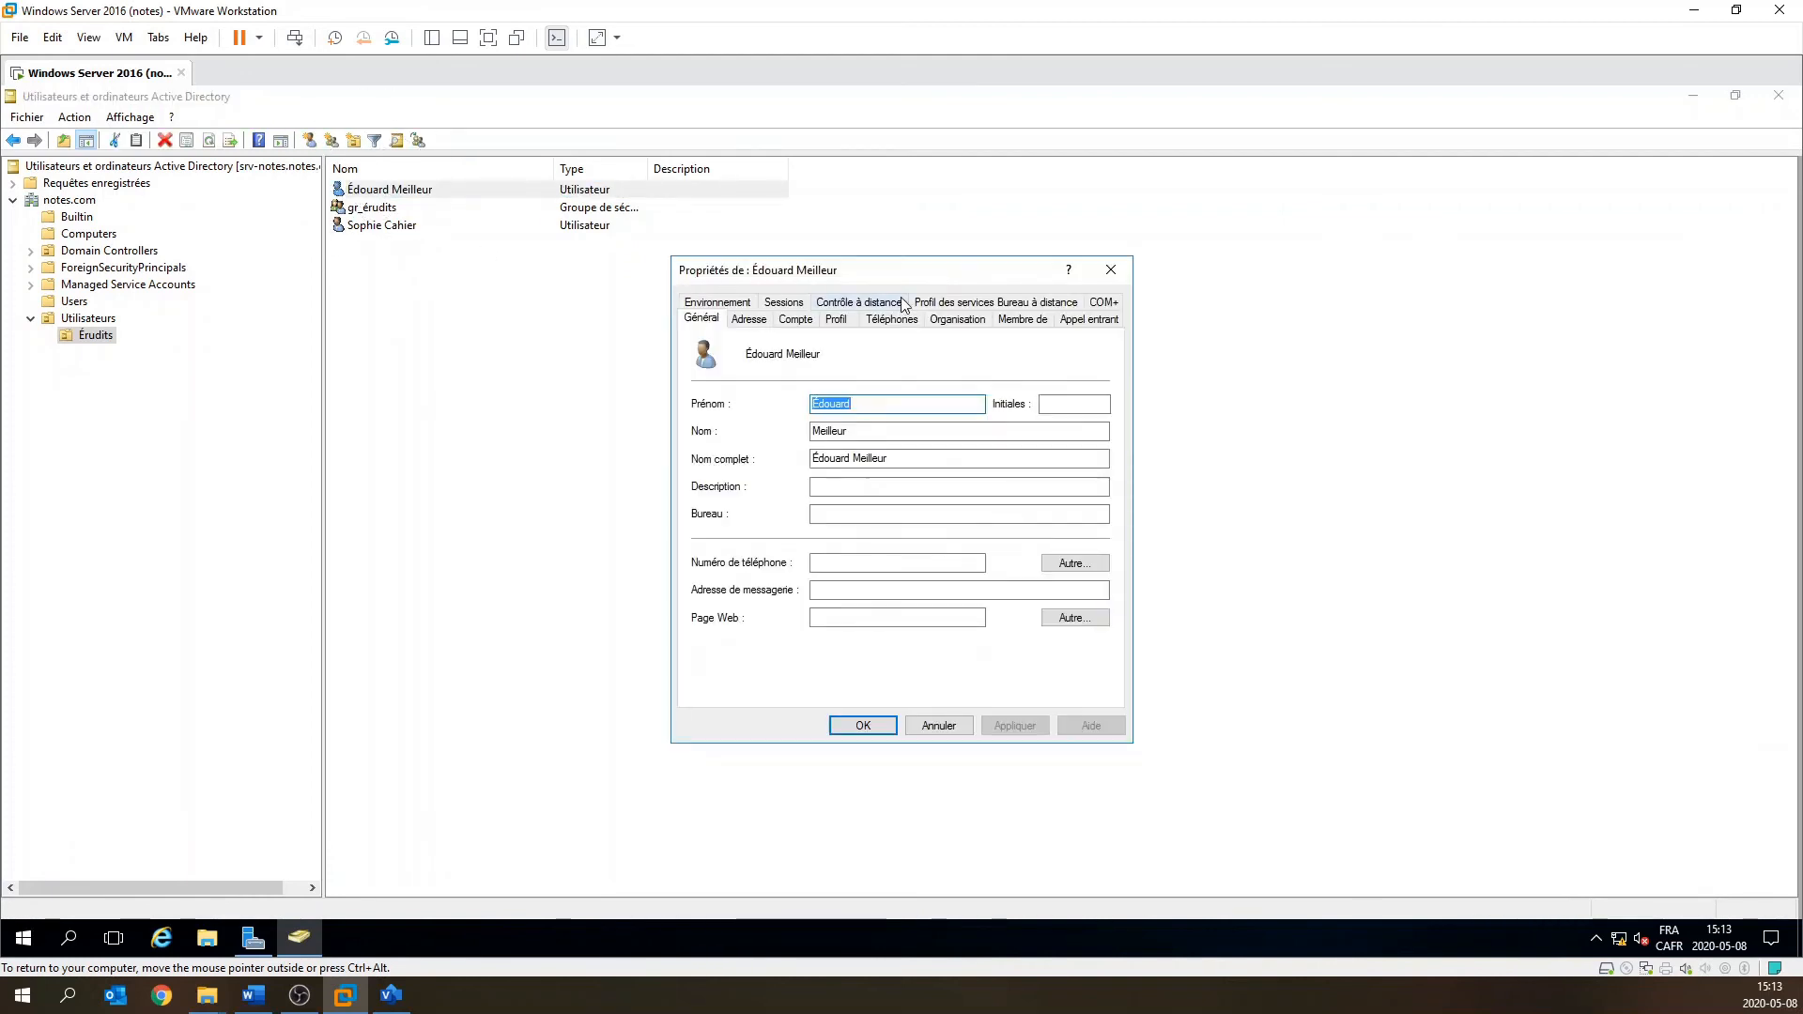
left_click(1023, 319)
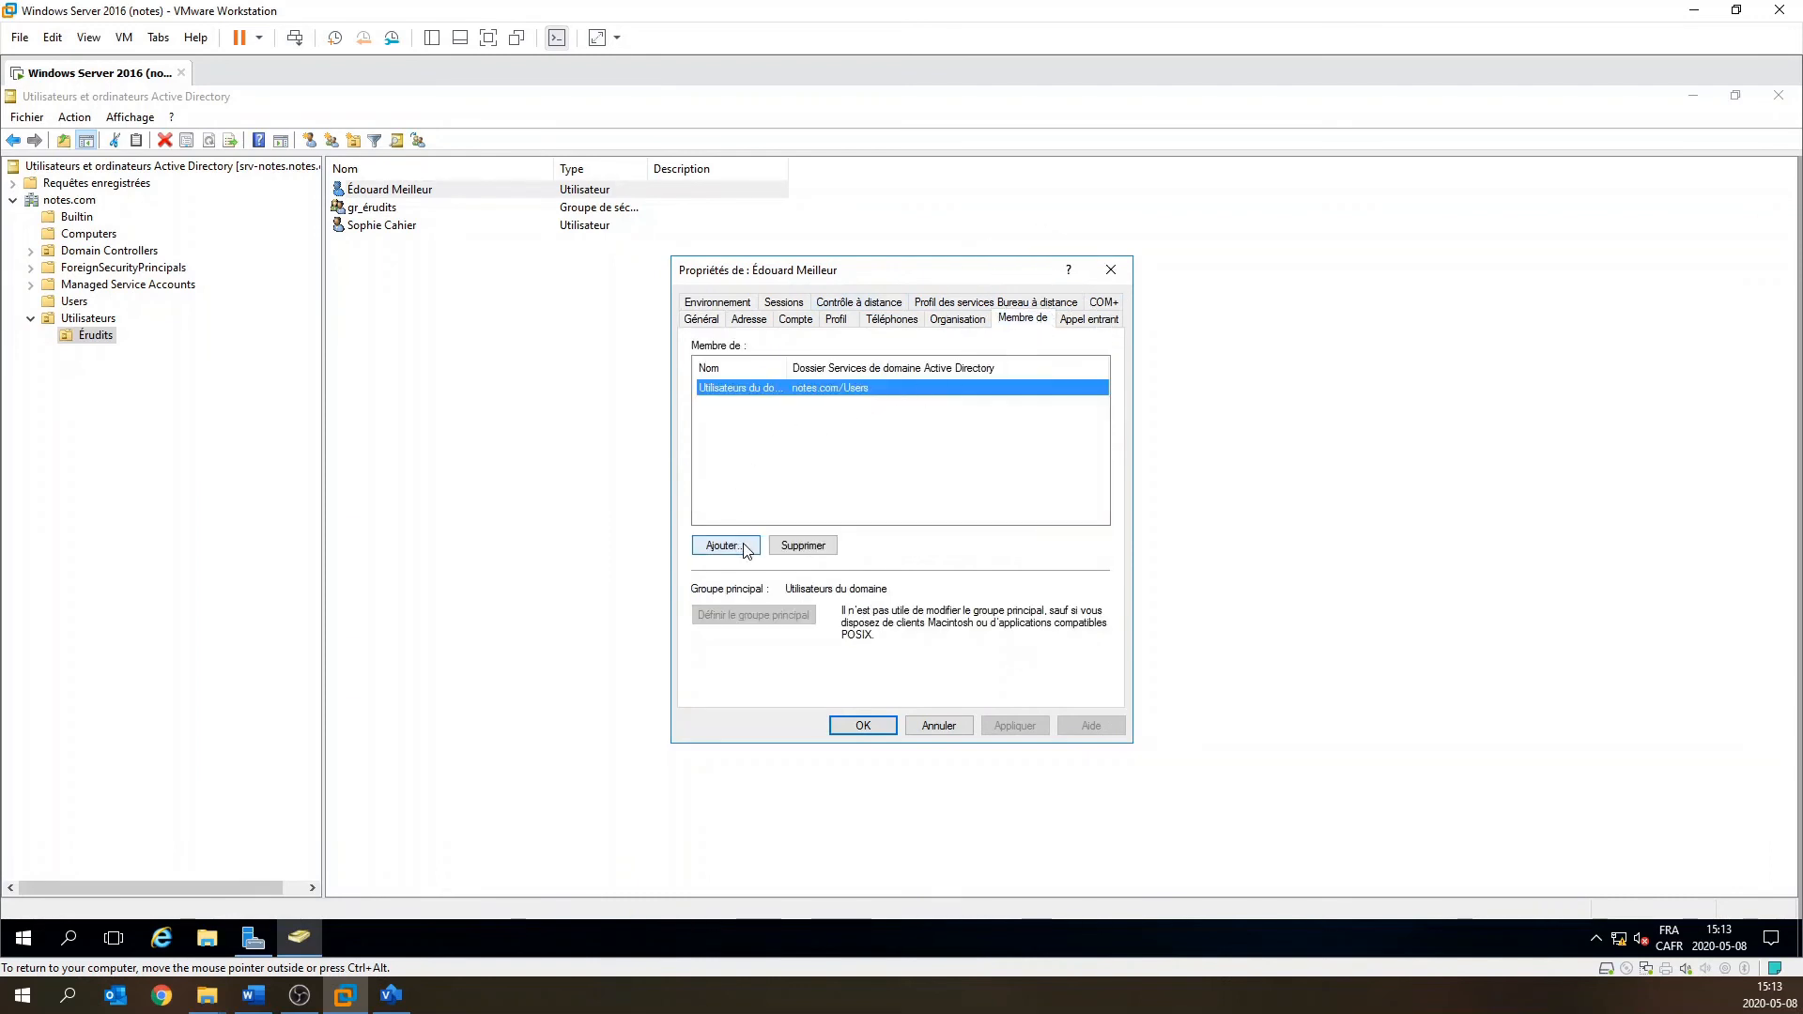
key("ctrl")
left_click_drag(786, 366, 887, 367)
key("ctrl")
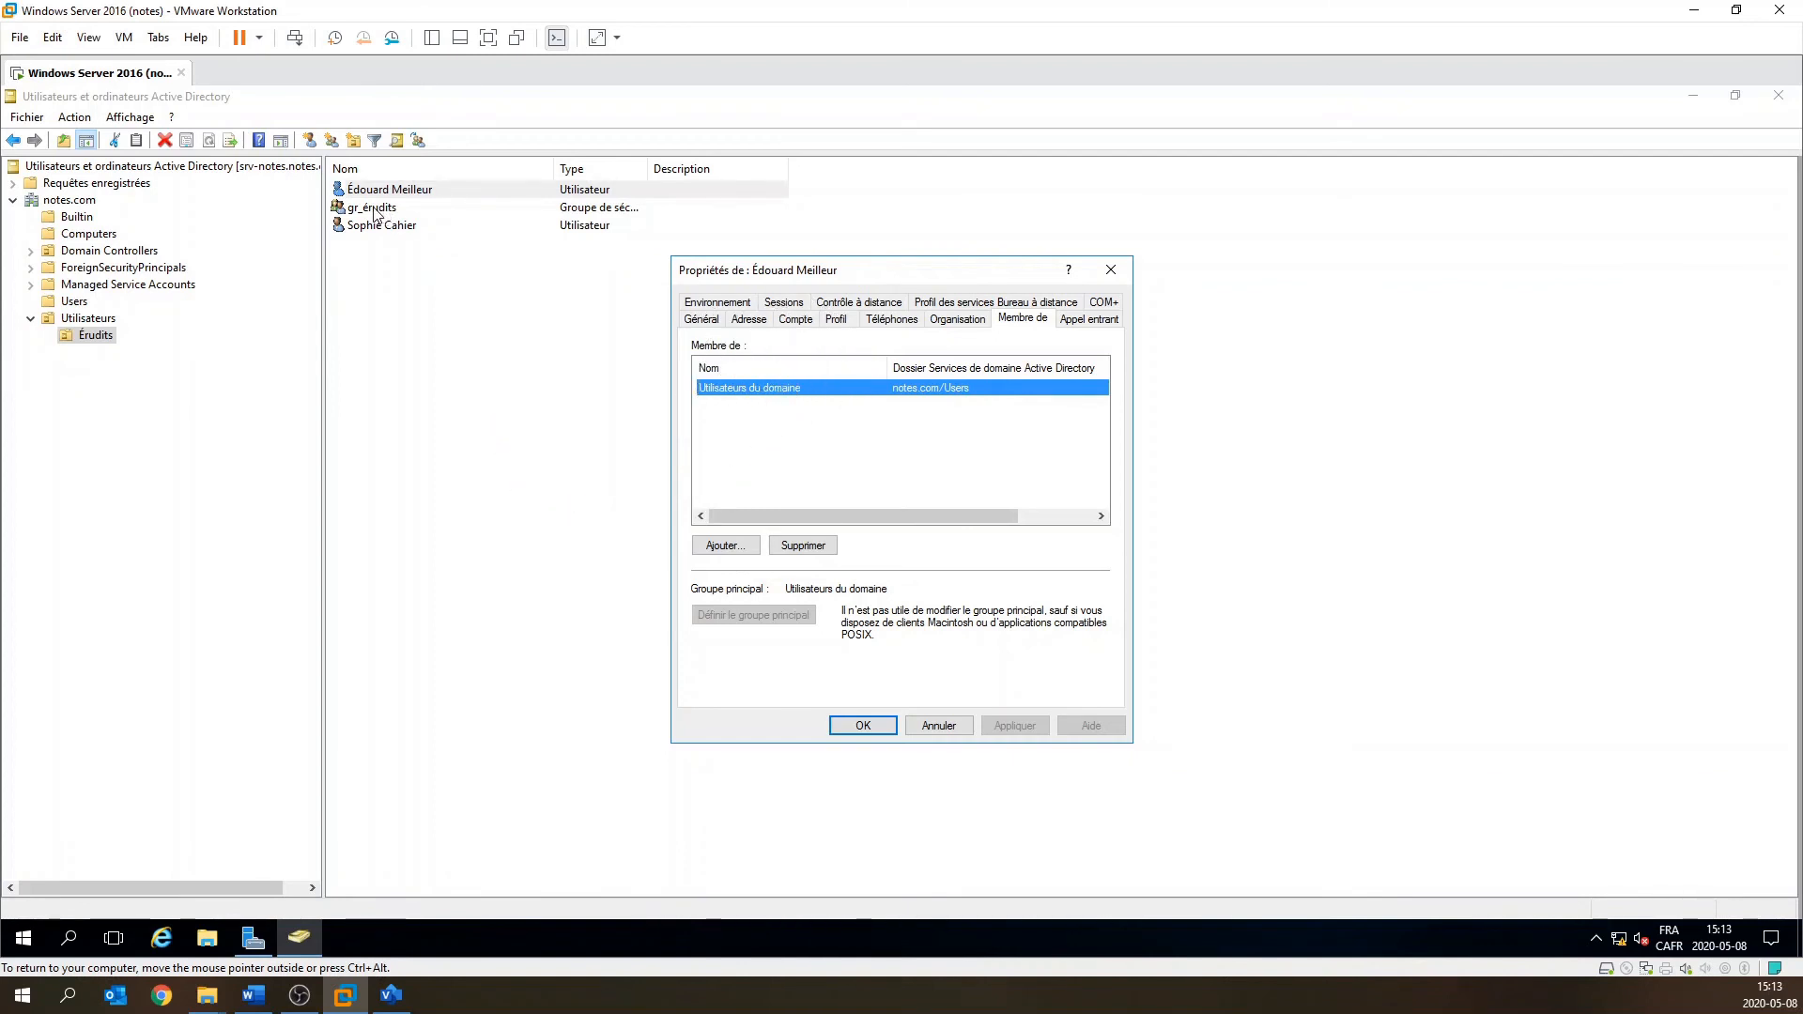
left_click(724, 546)
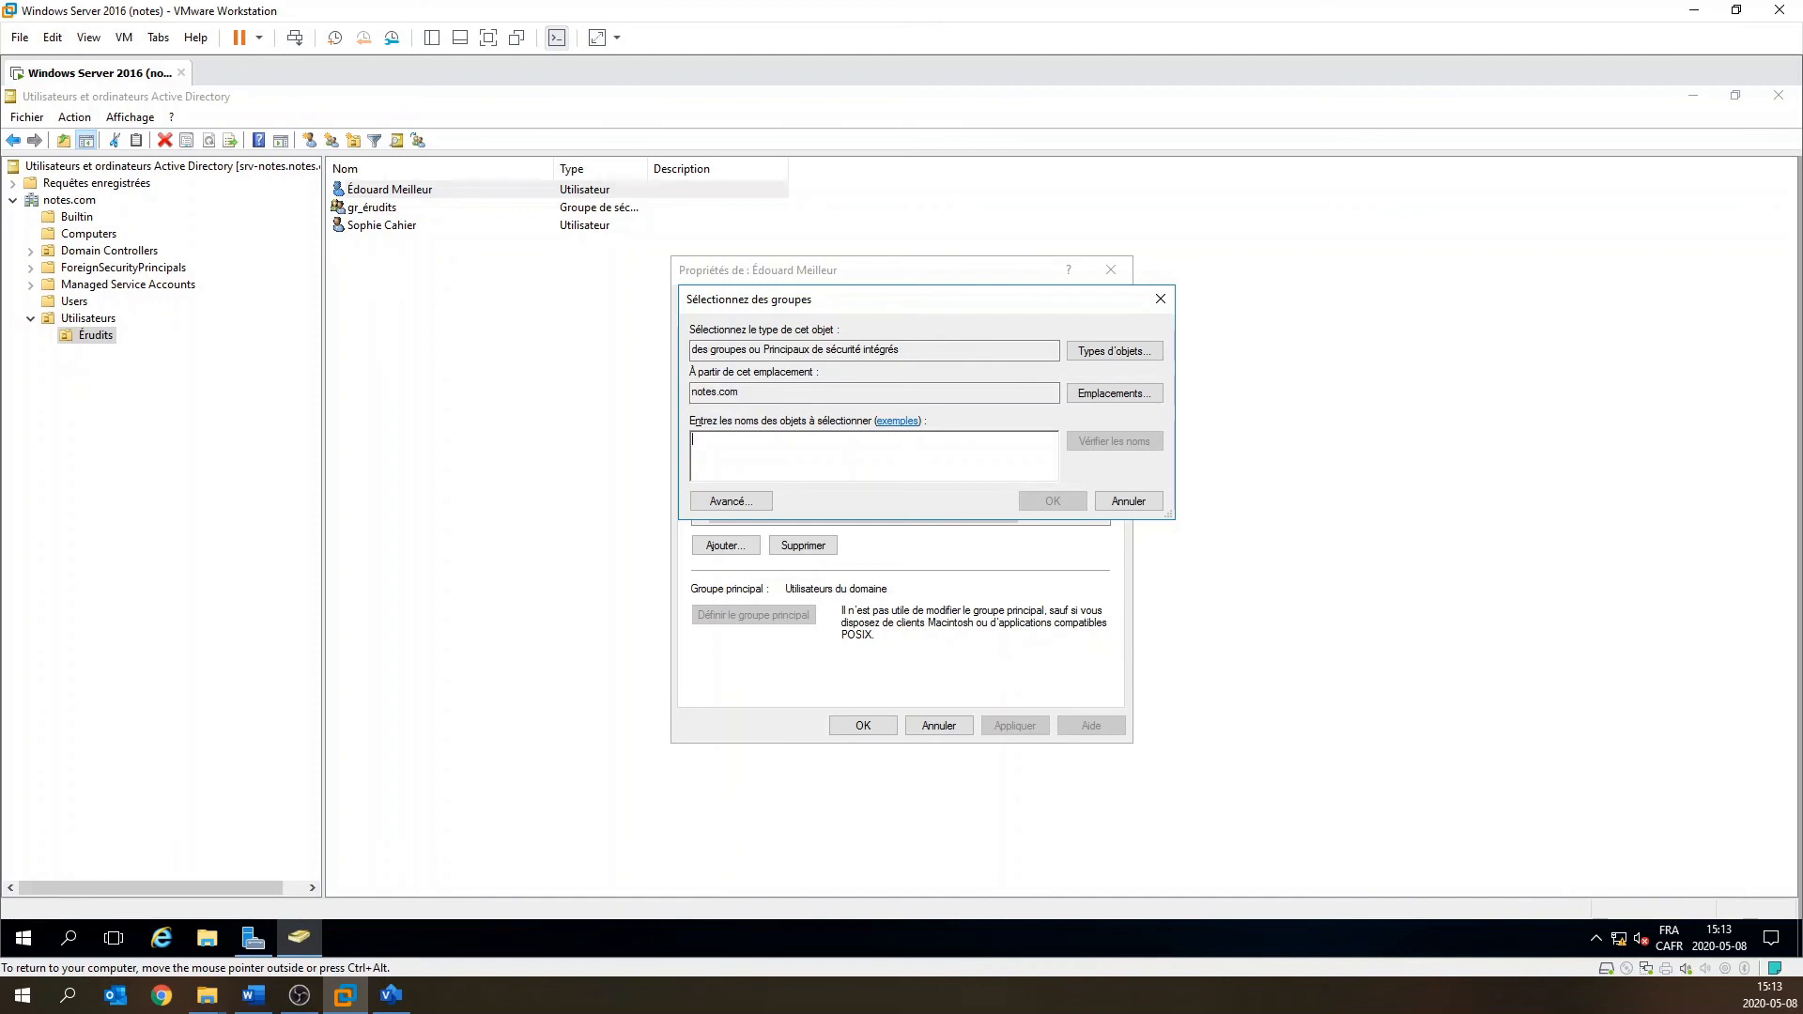
type("gr_")
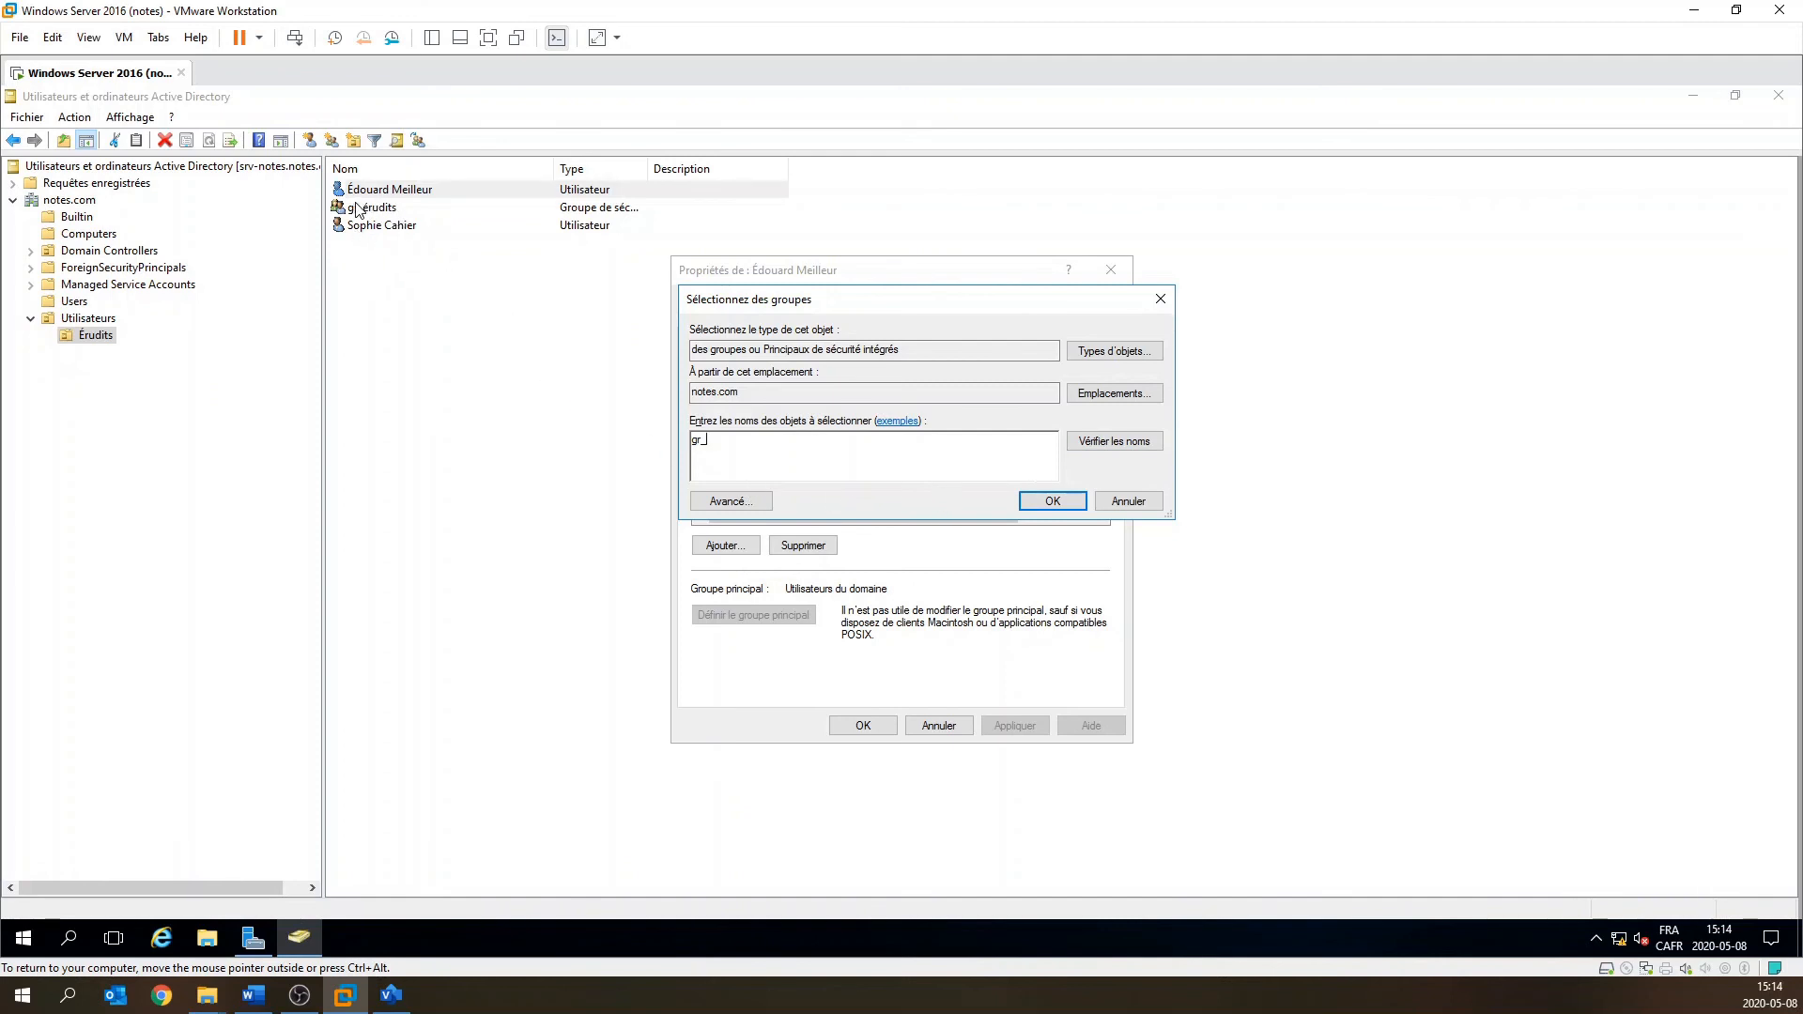
type("érudits")
left_click(1097, 448)
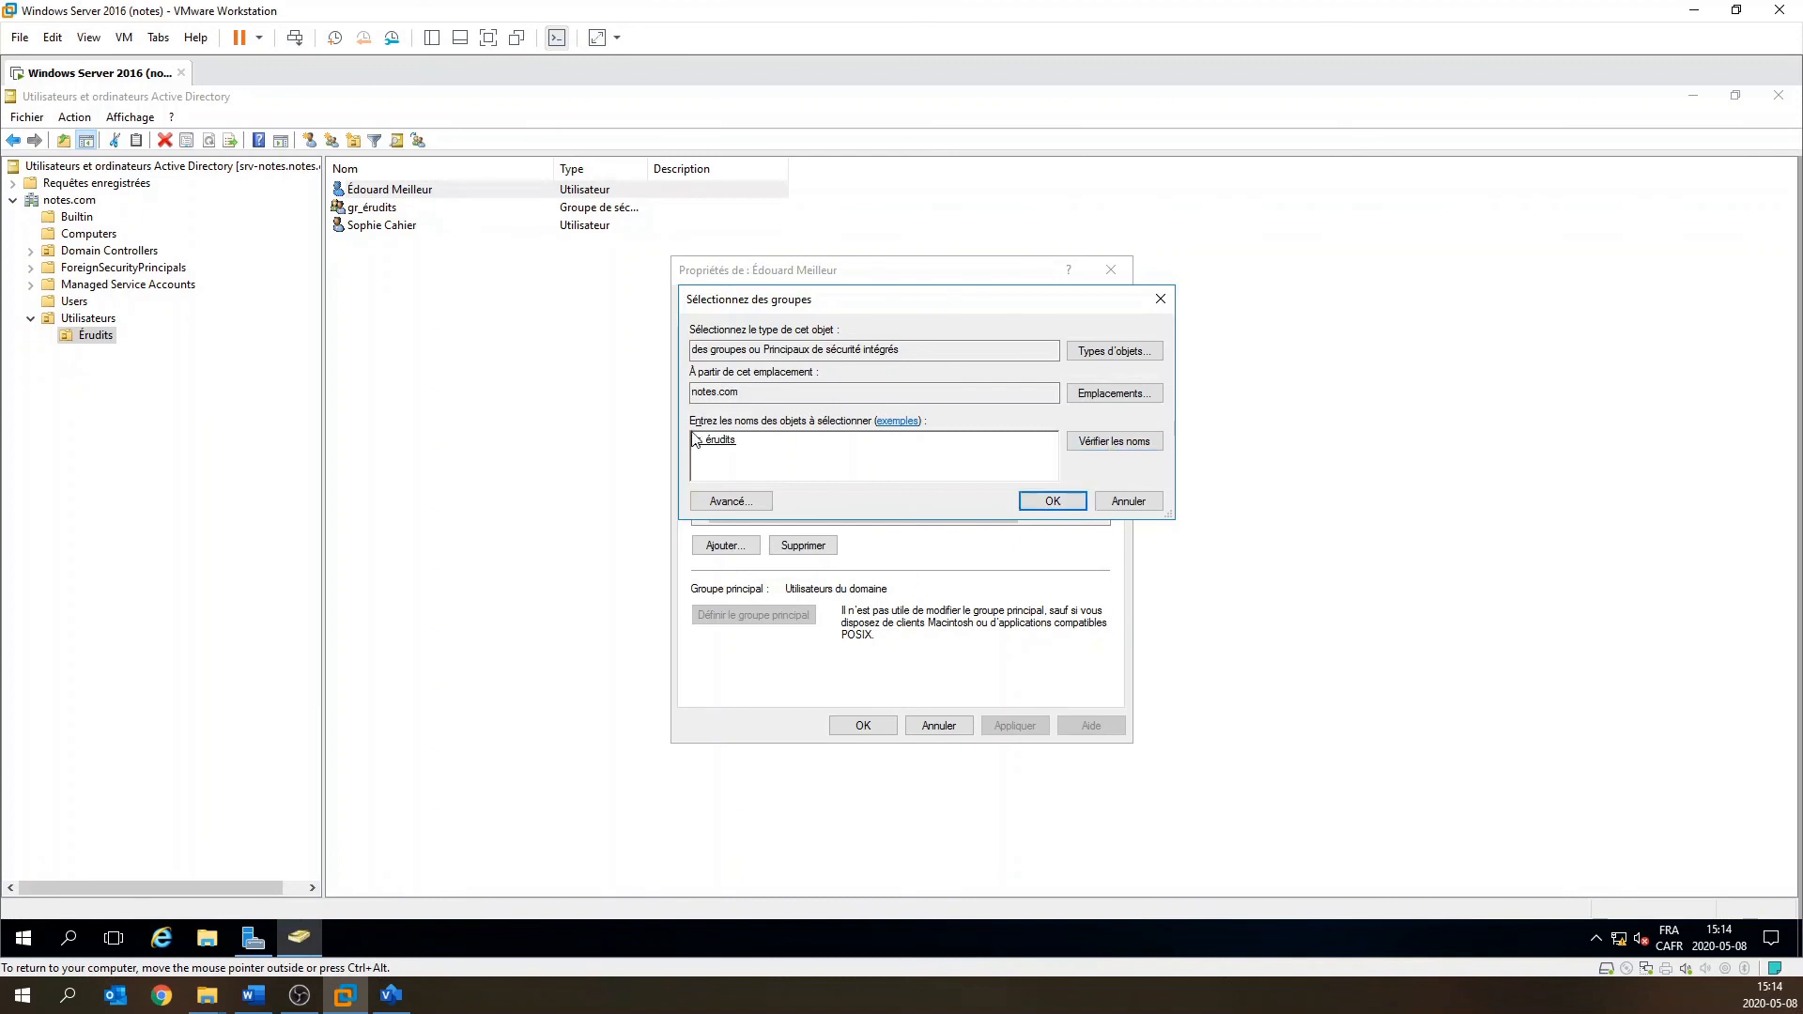
left_click(1076, 506)
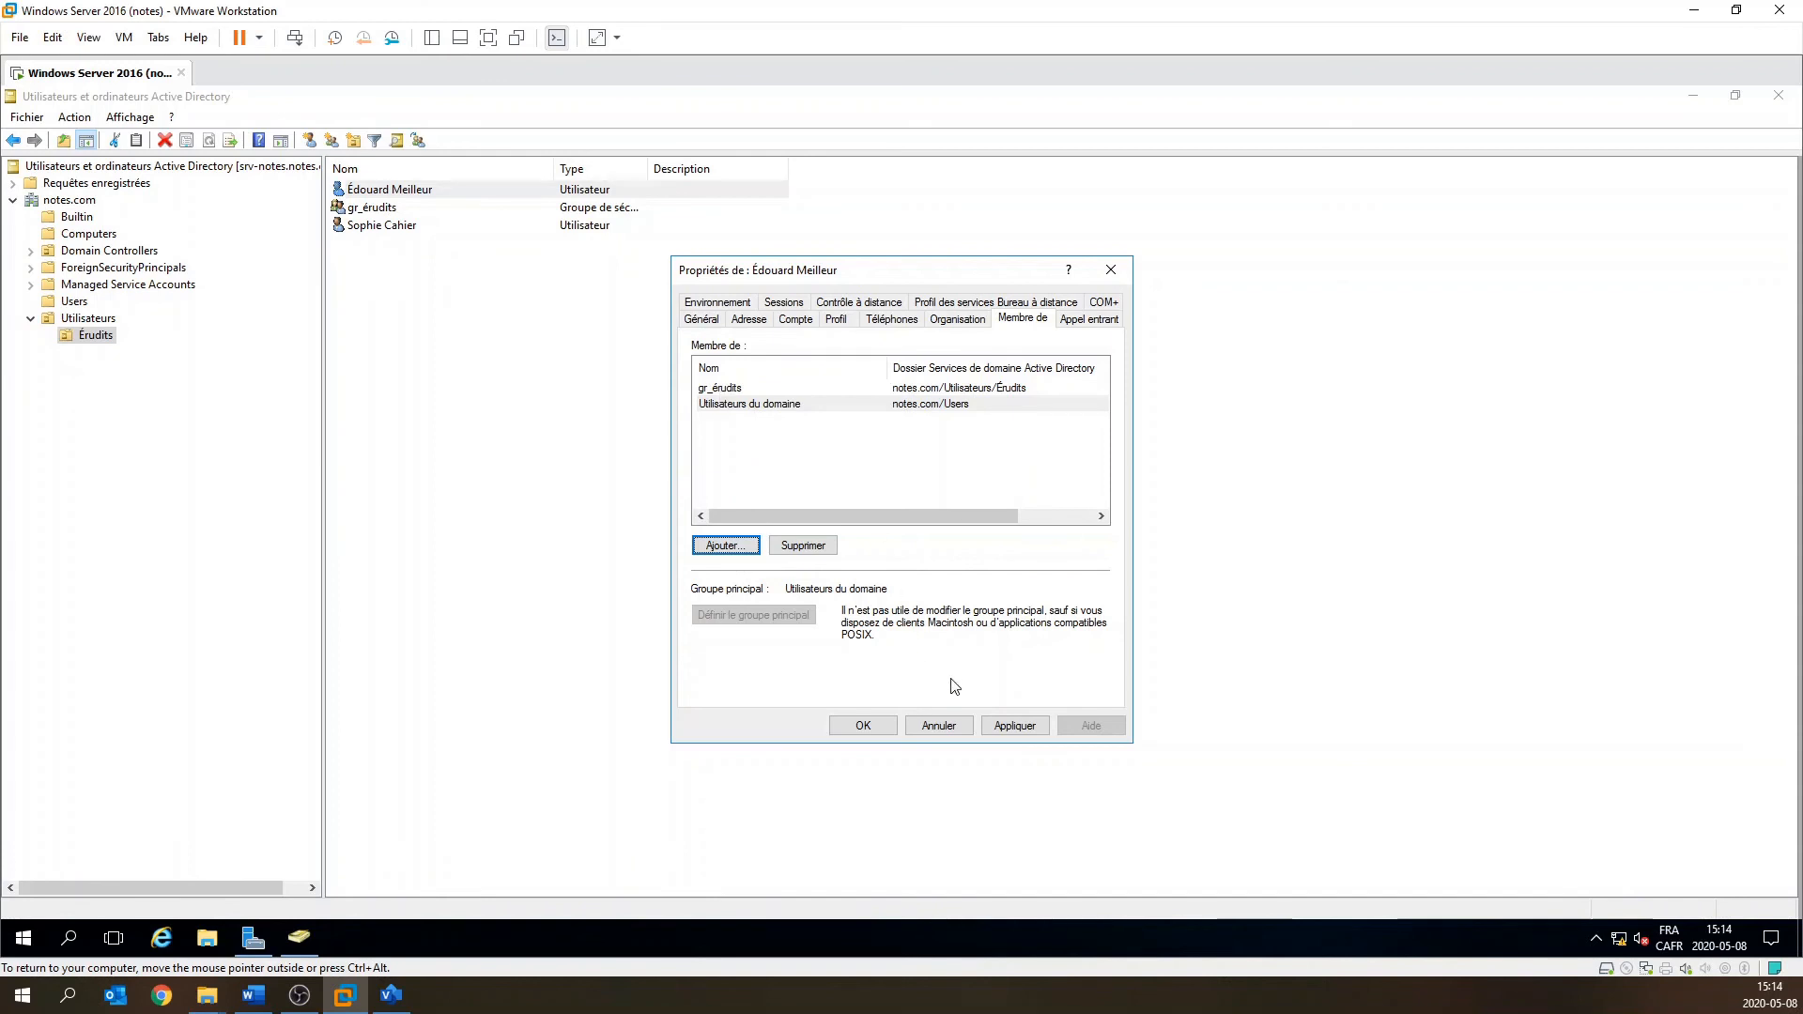
left_click(868, 728)
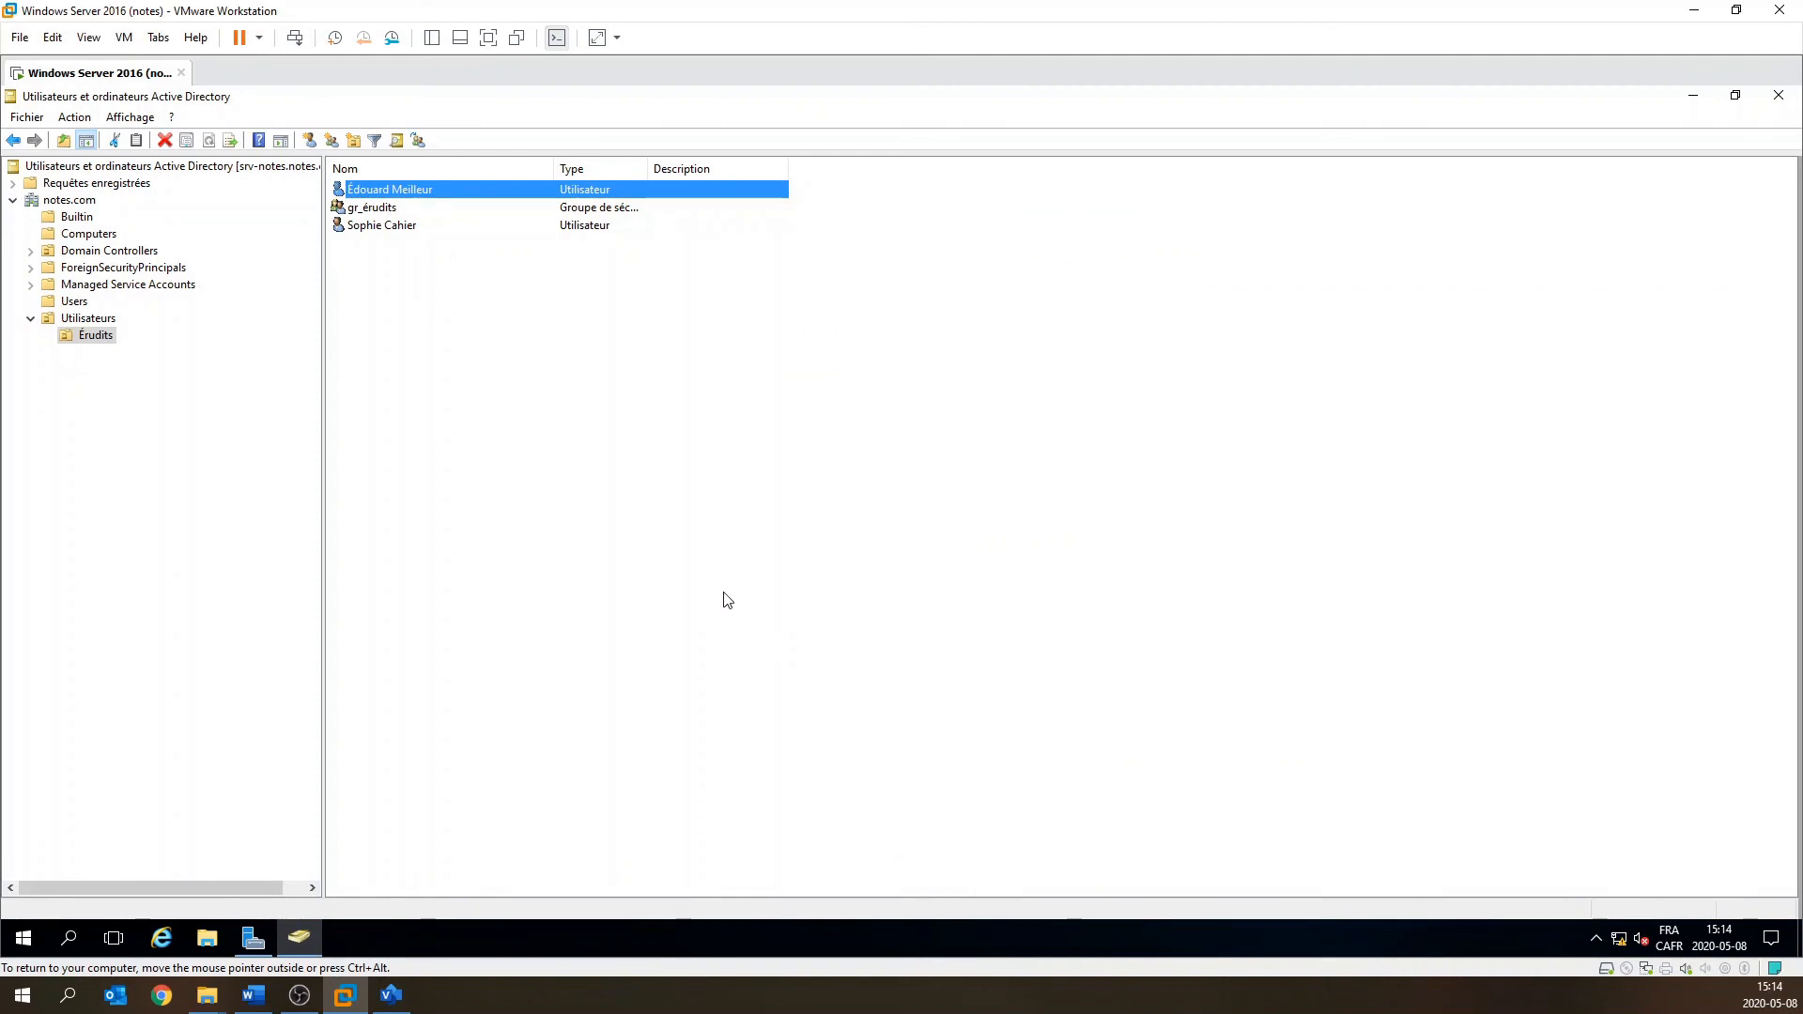
left_click(387, 228)
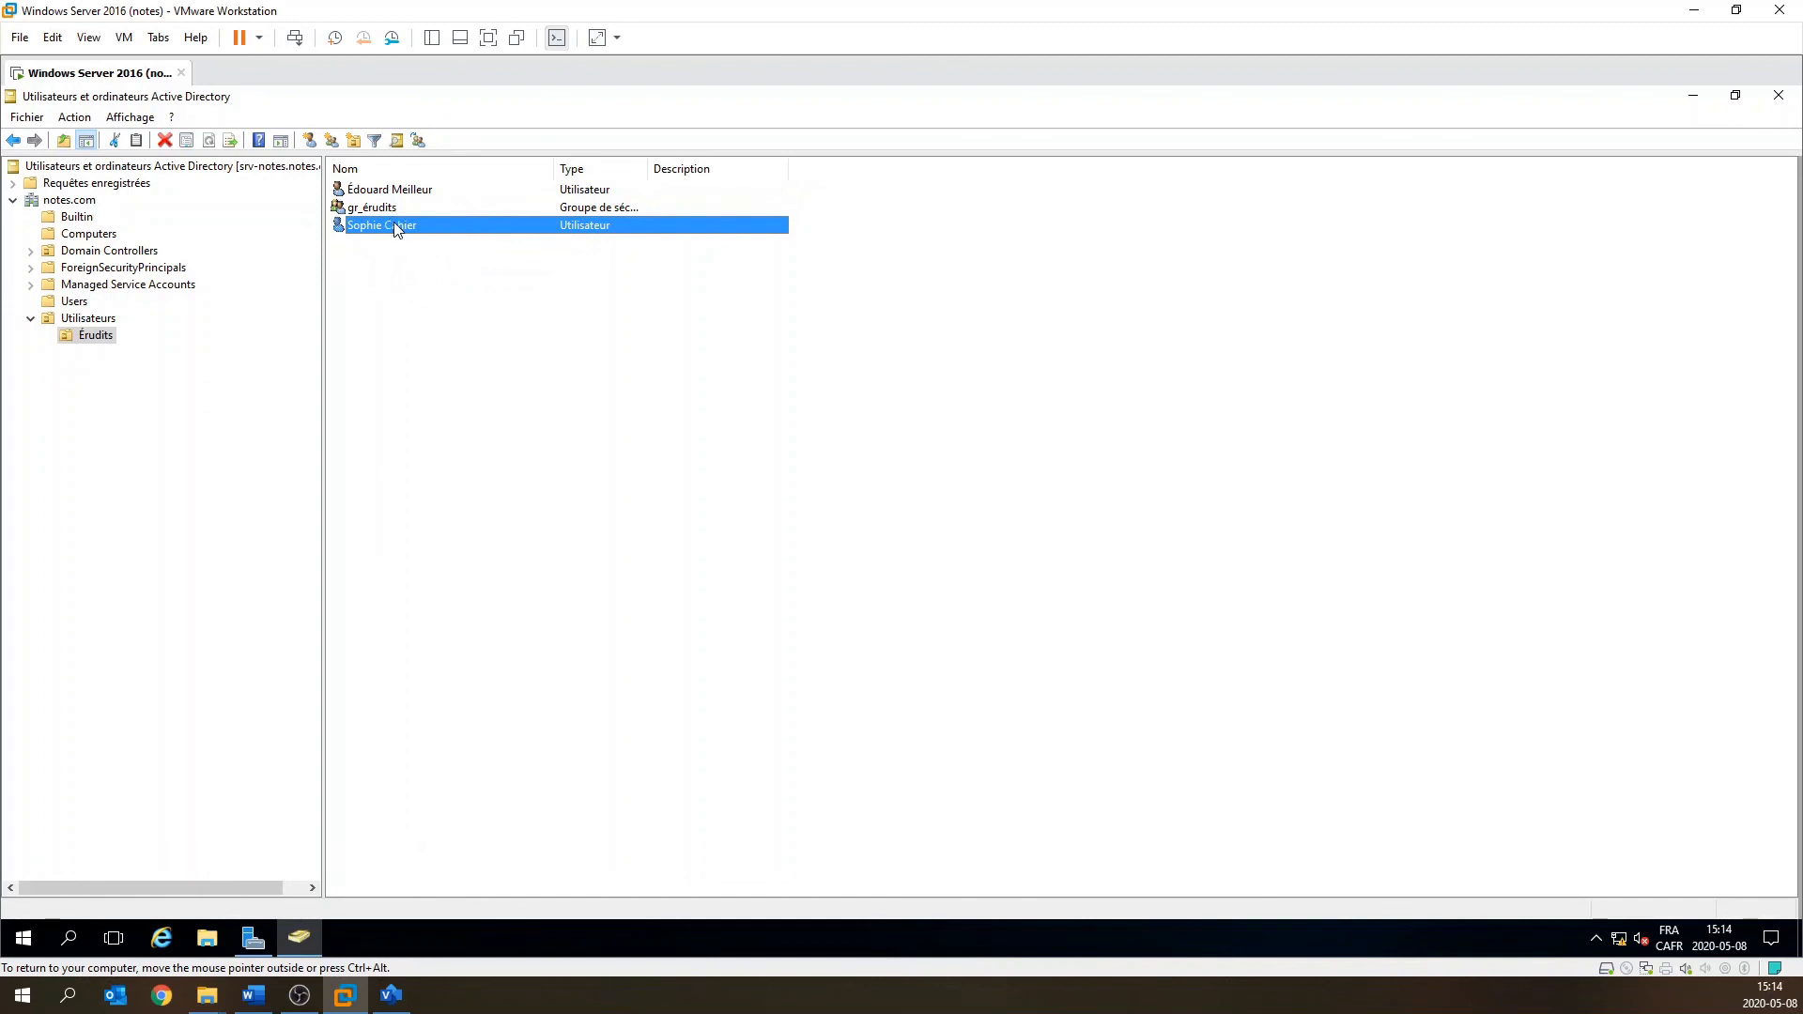
right_click(395, 230)
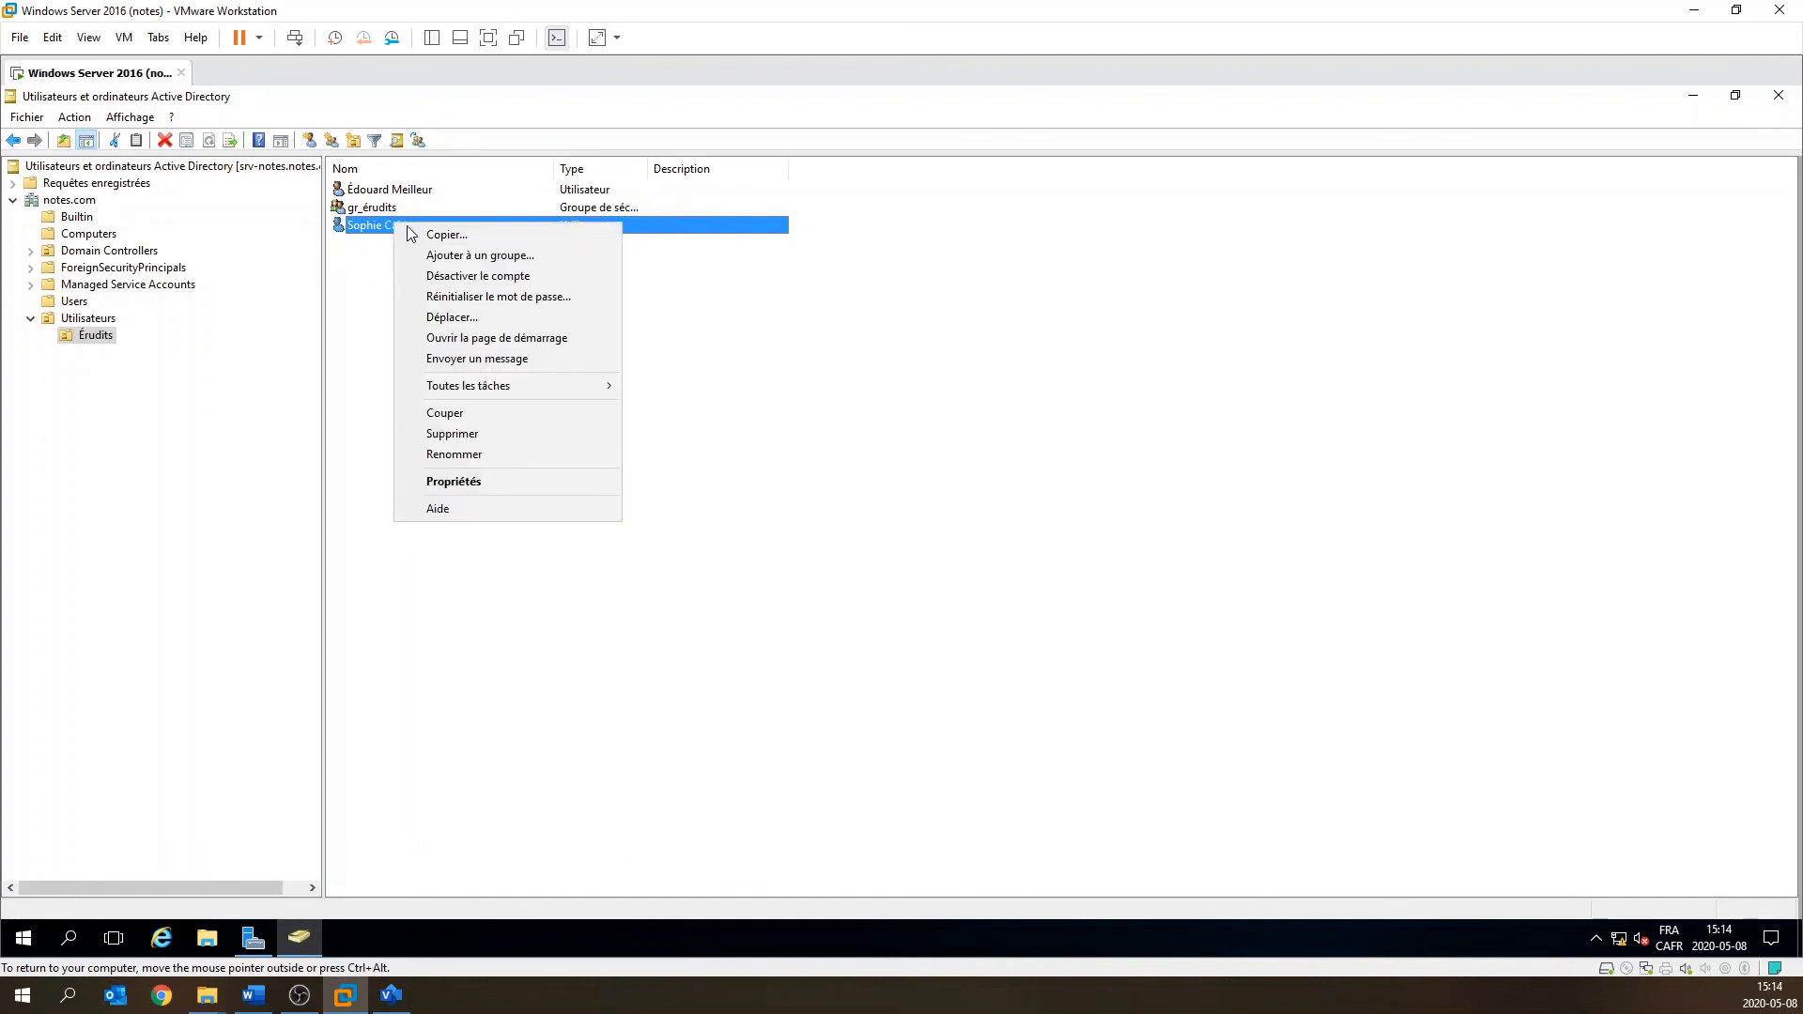
left_click(532, 255)
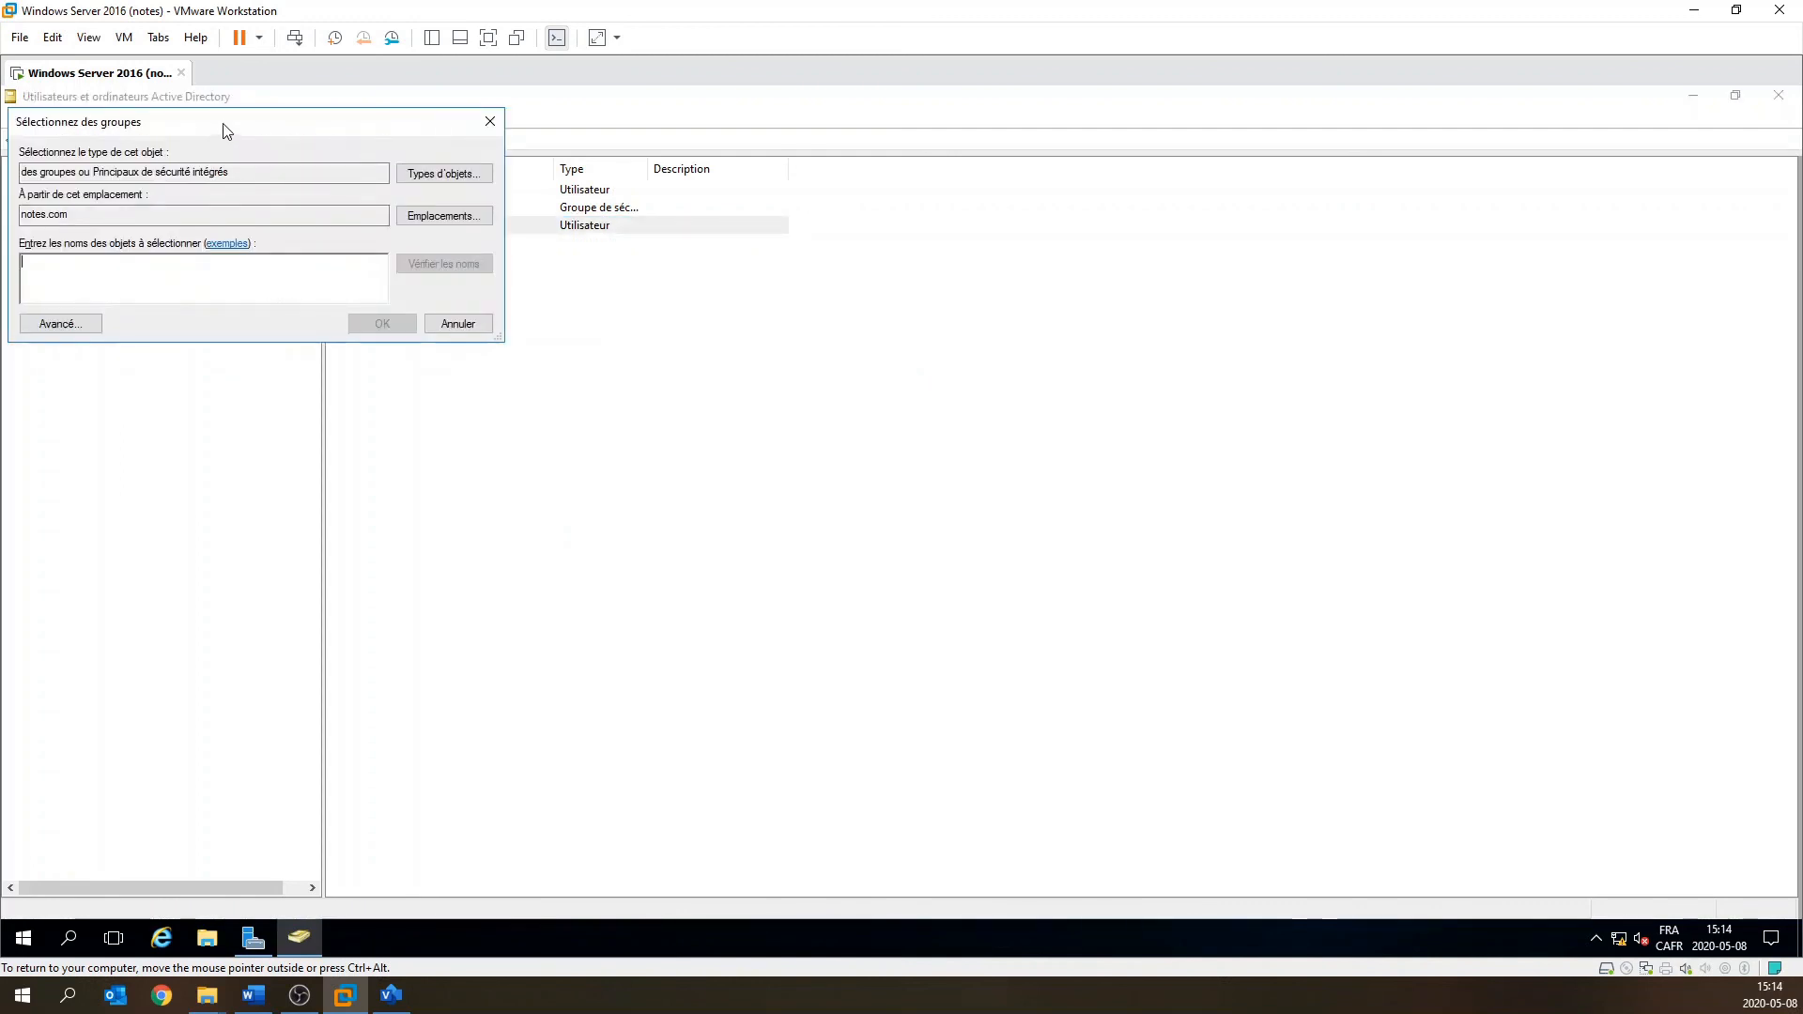
left_click_drag(226, 130, 651, 328)
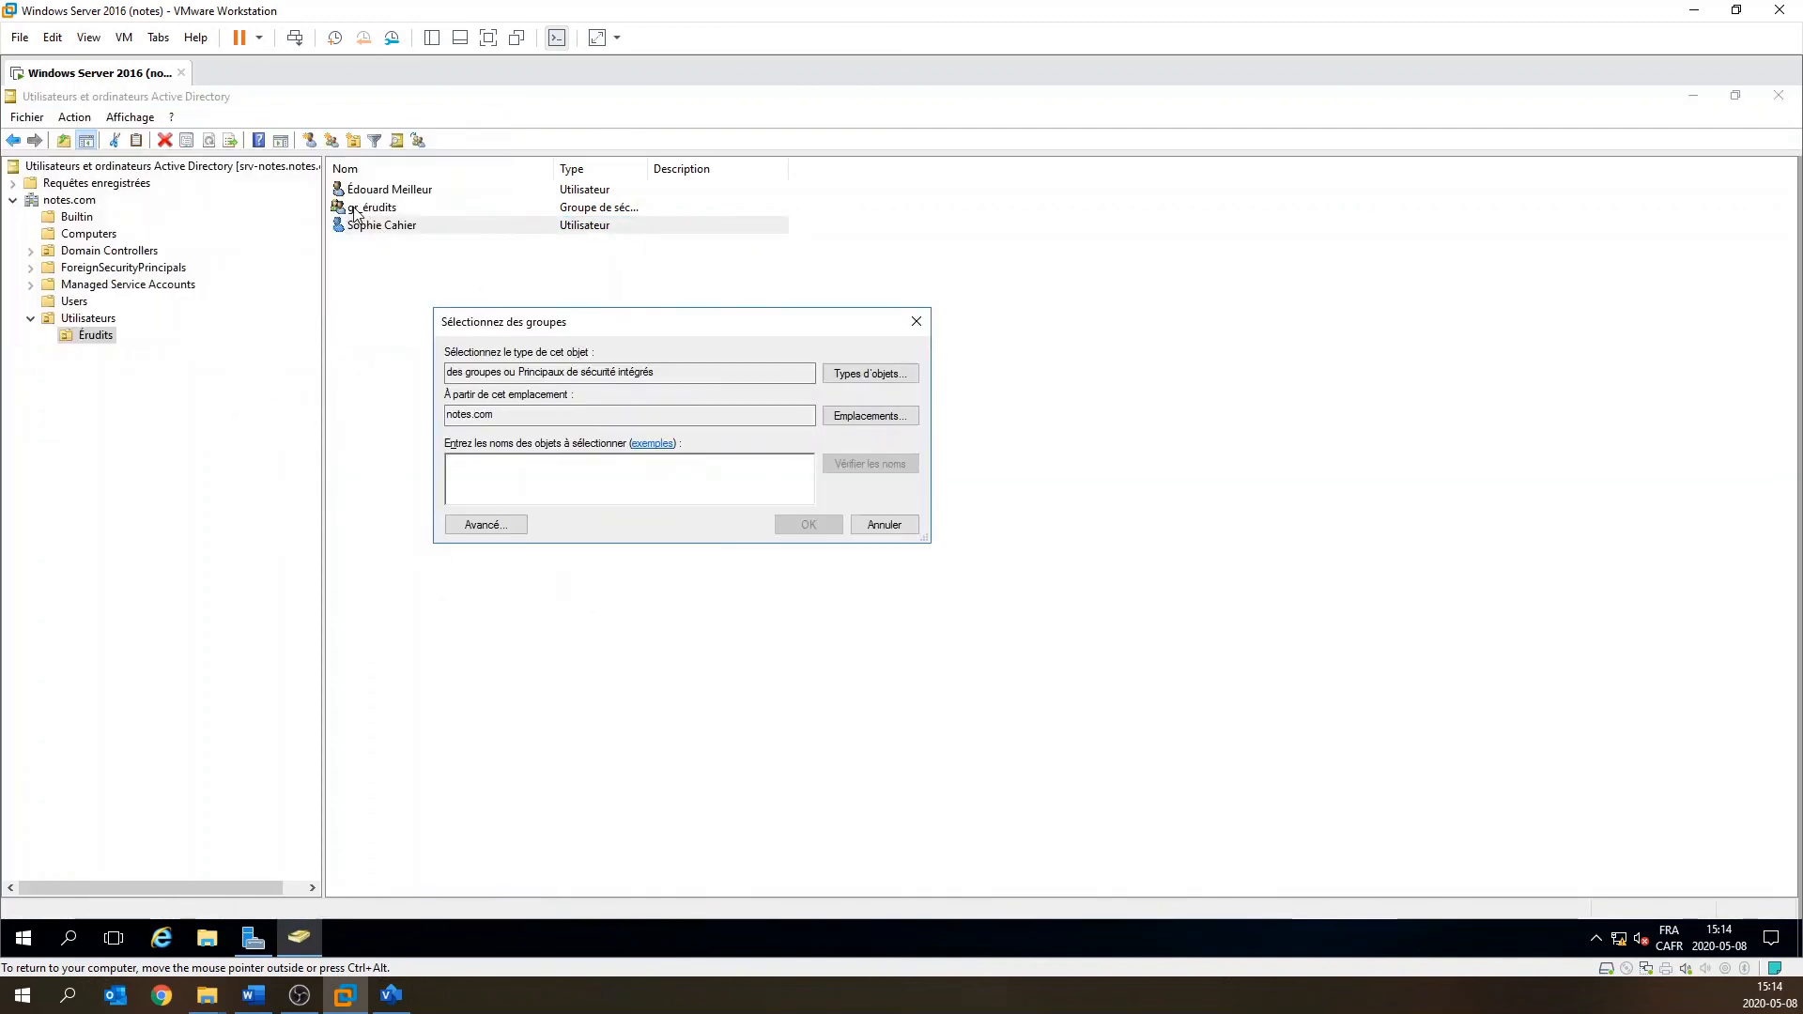
left_click(448, 465)
type("gr_")
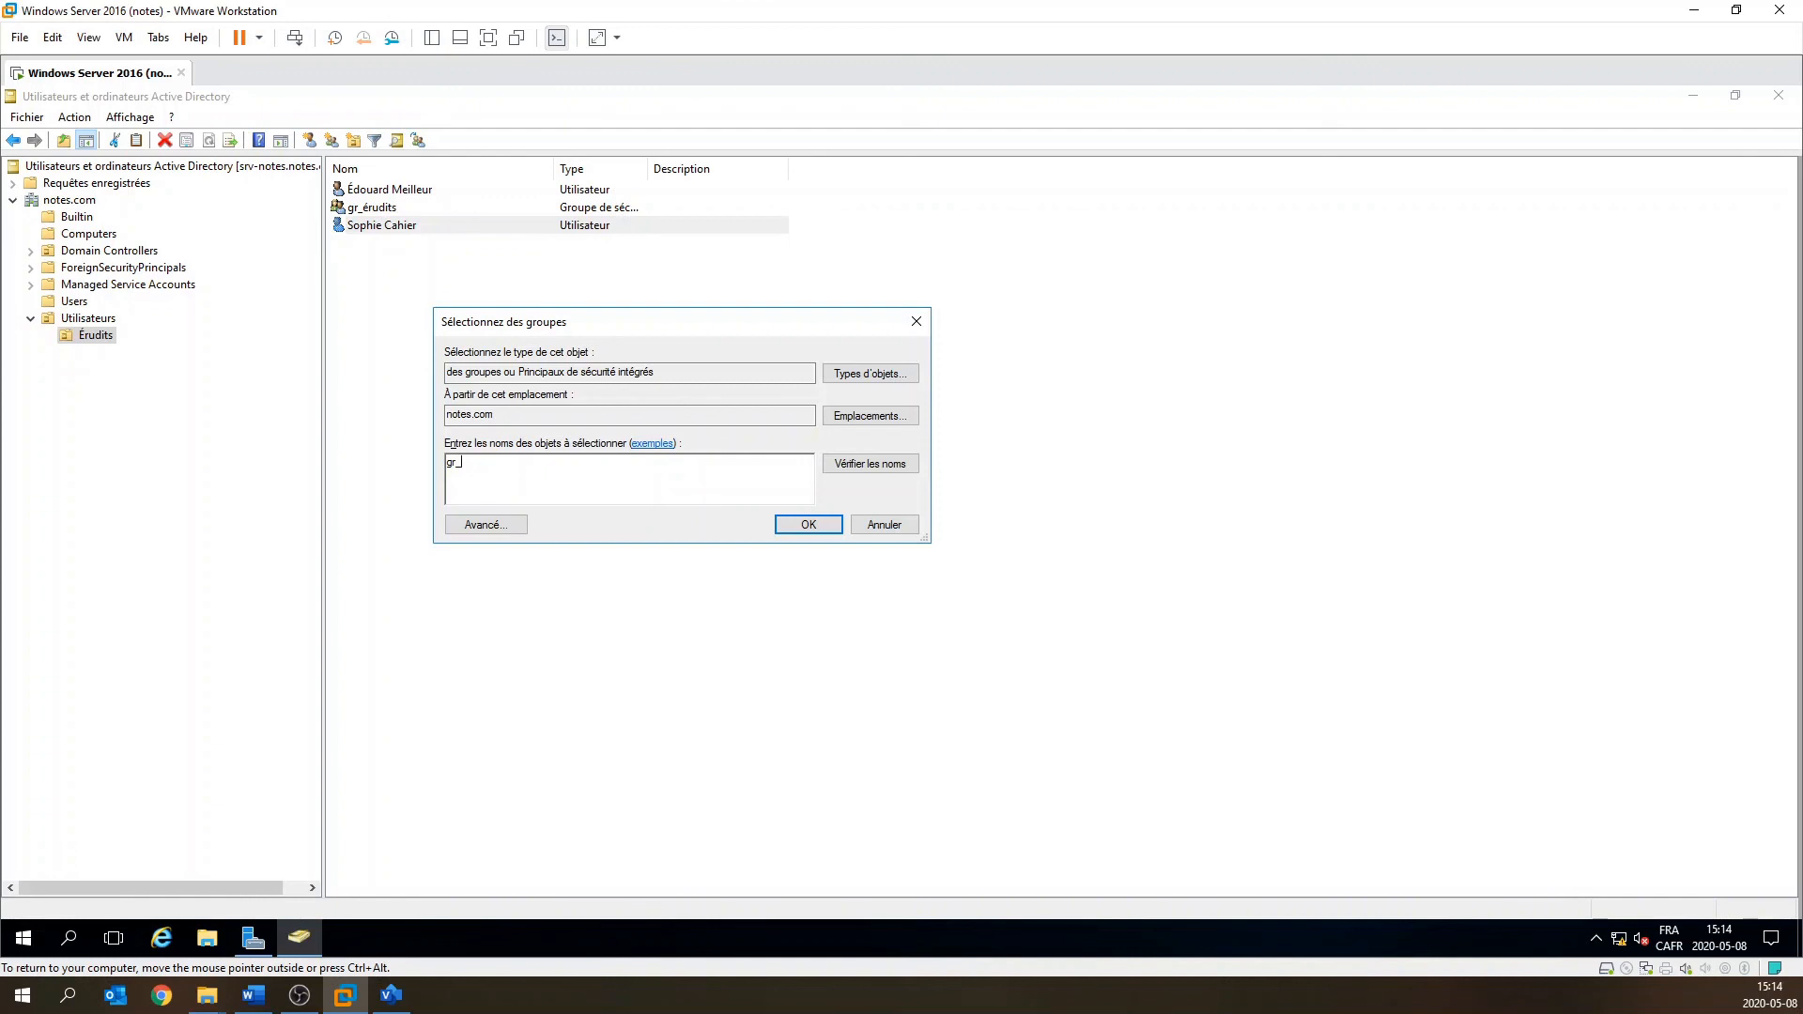
left_click(892, 469)
left_click(832, 526)
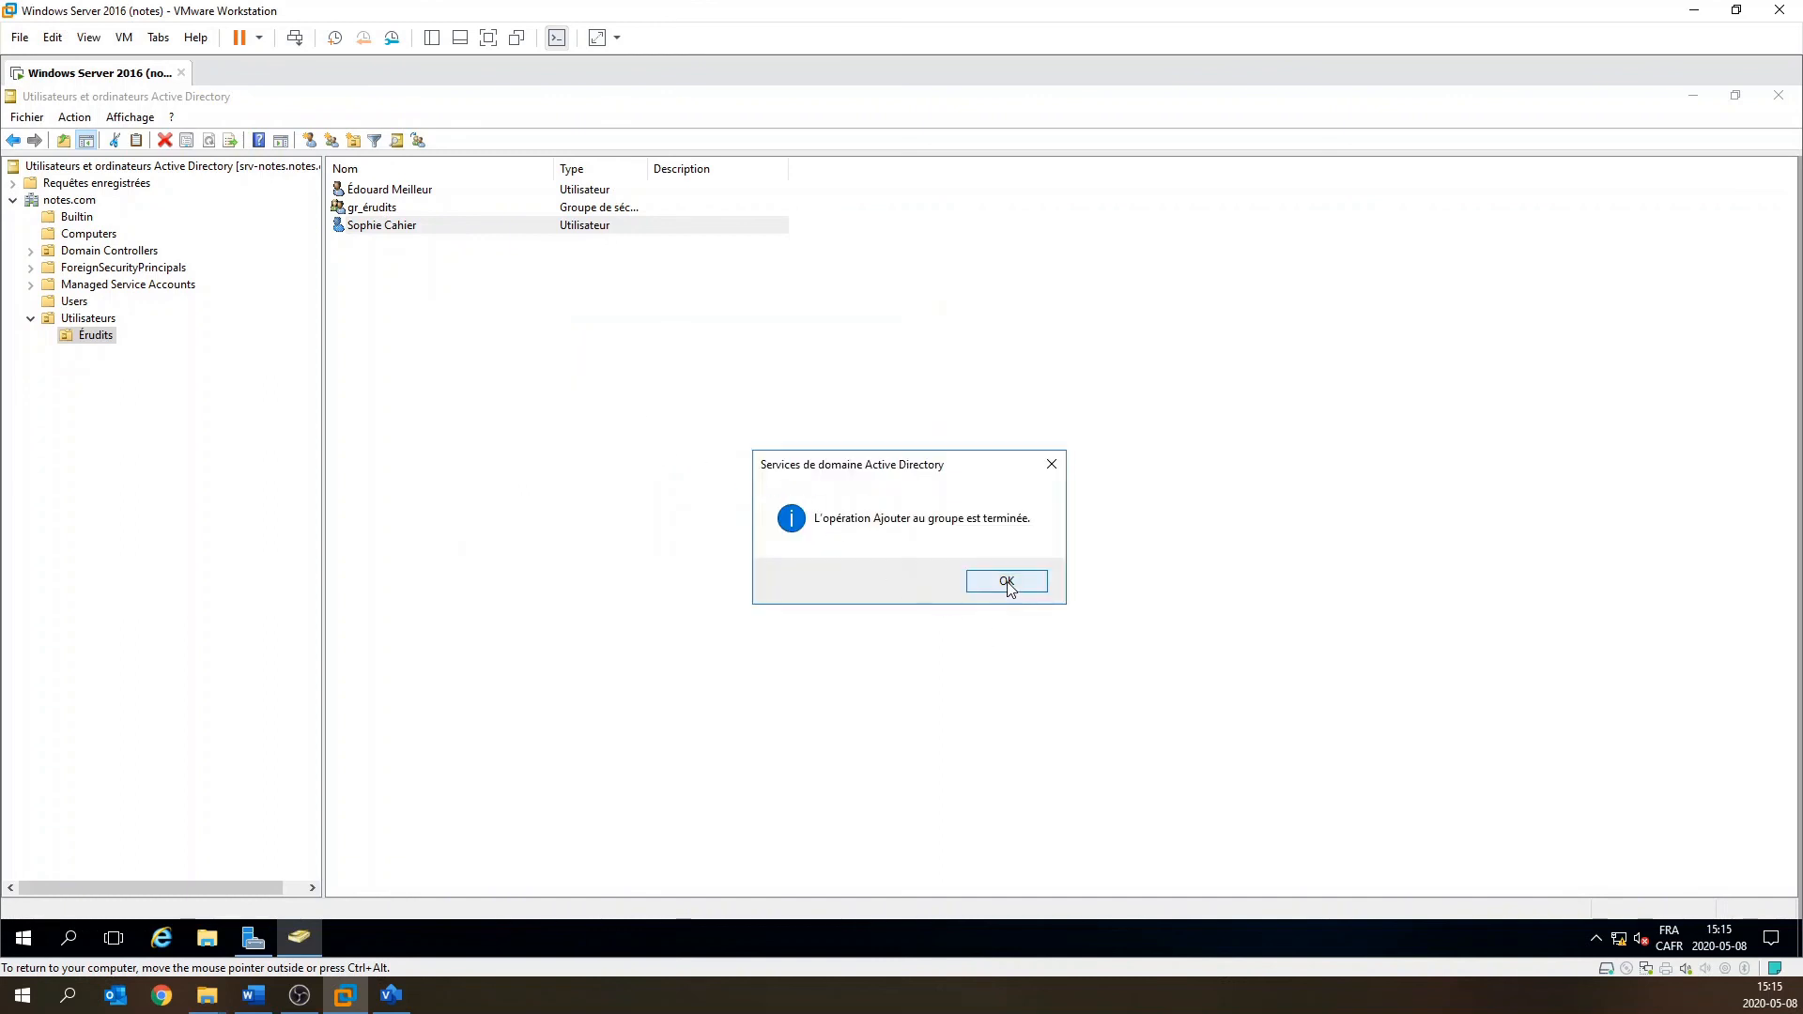
left_click(1006, 583)
left_click(406, 316)
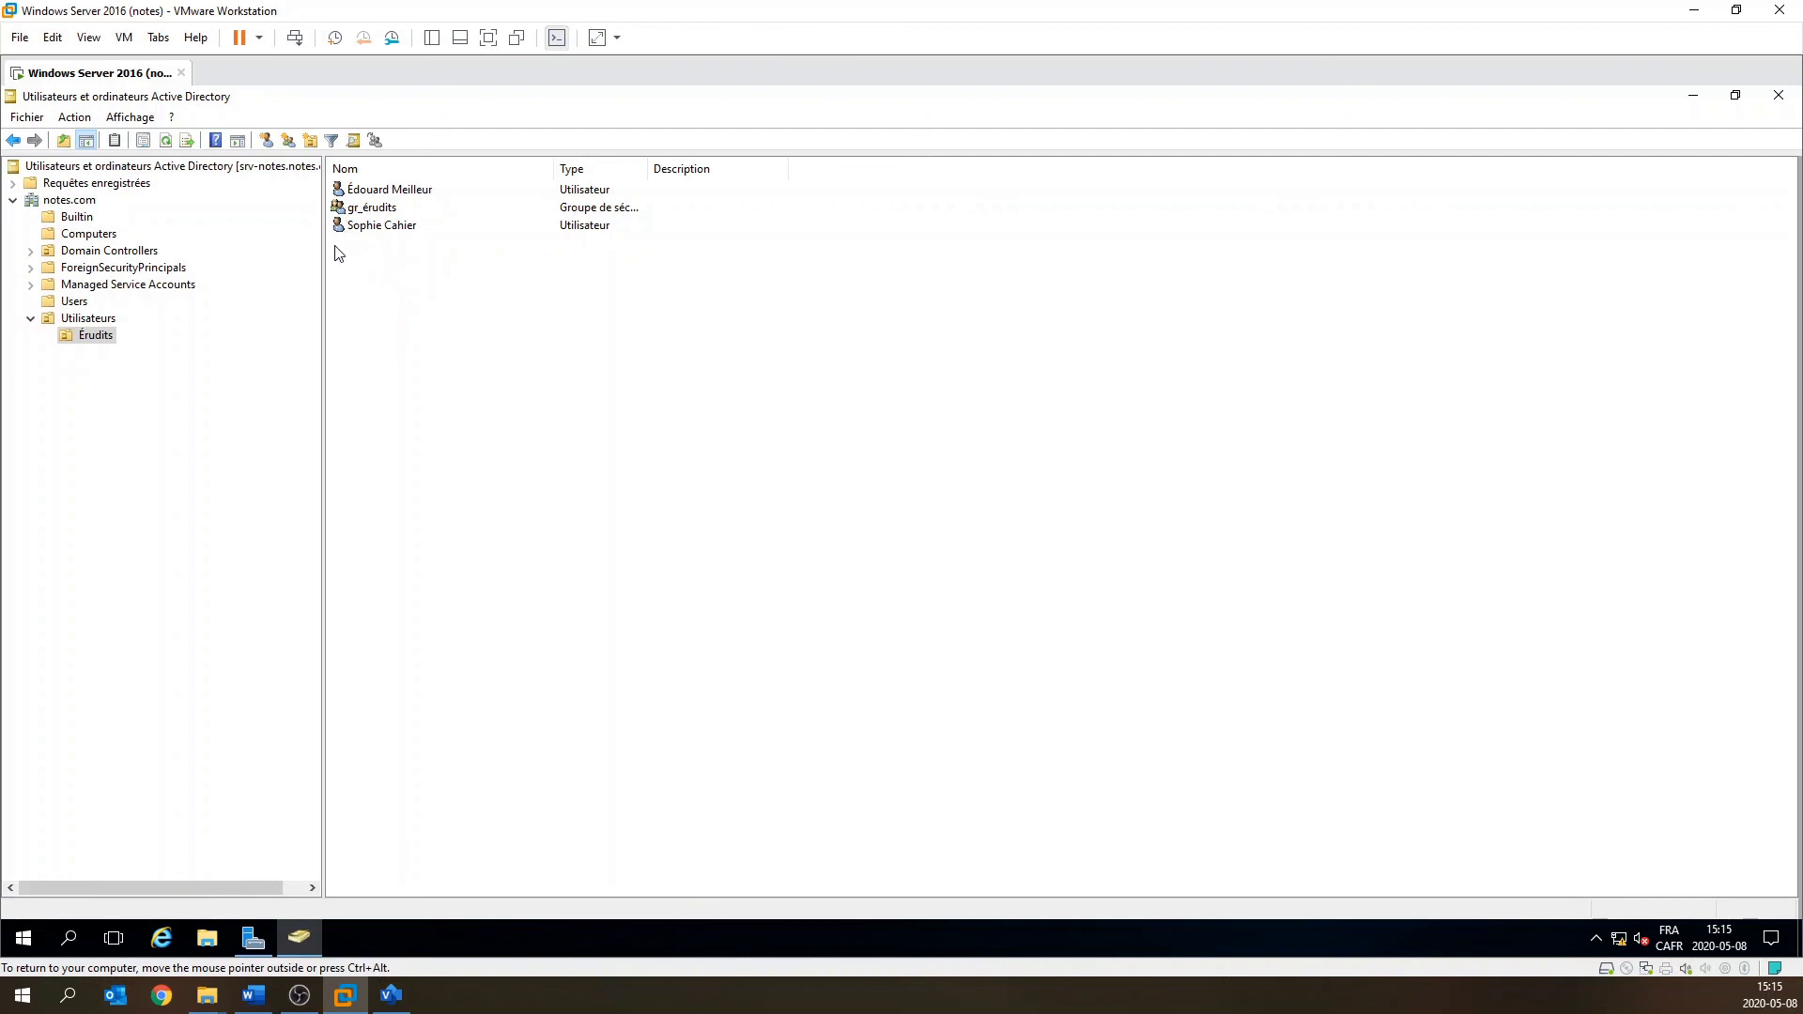
left_click(381, 210)
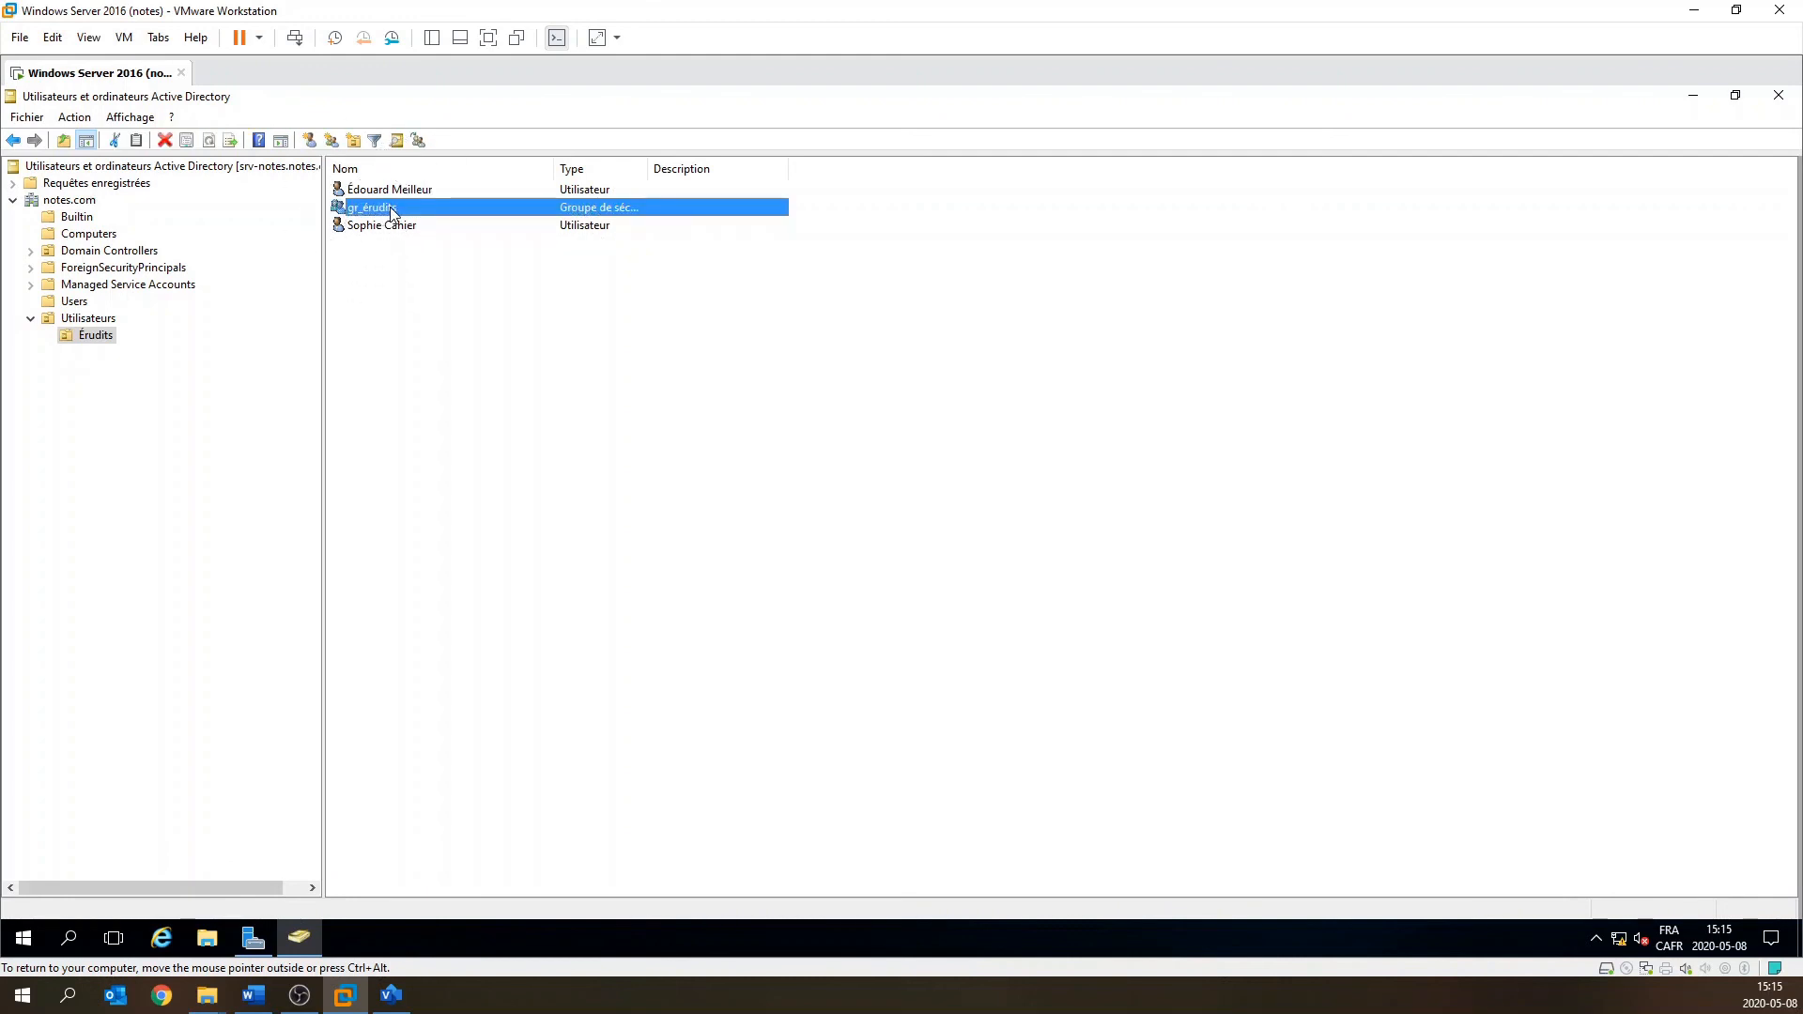
left_click(384, 212)
double_click(384, 213)
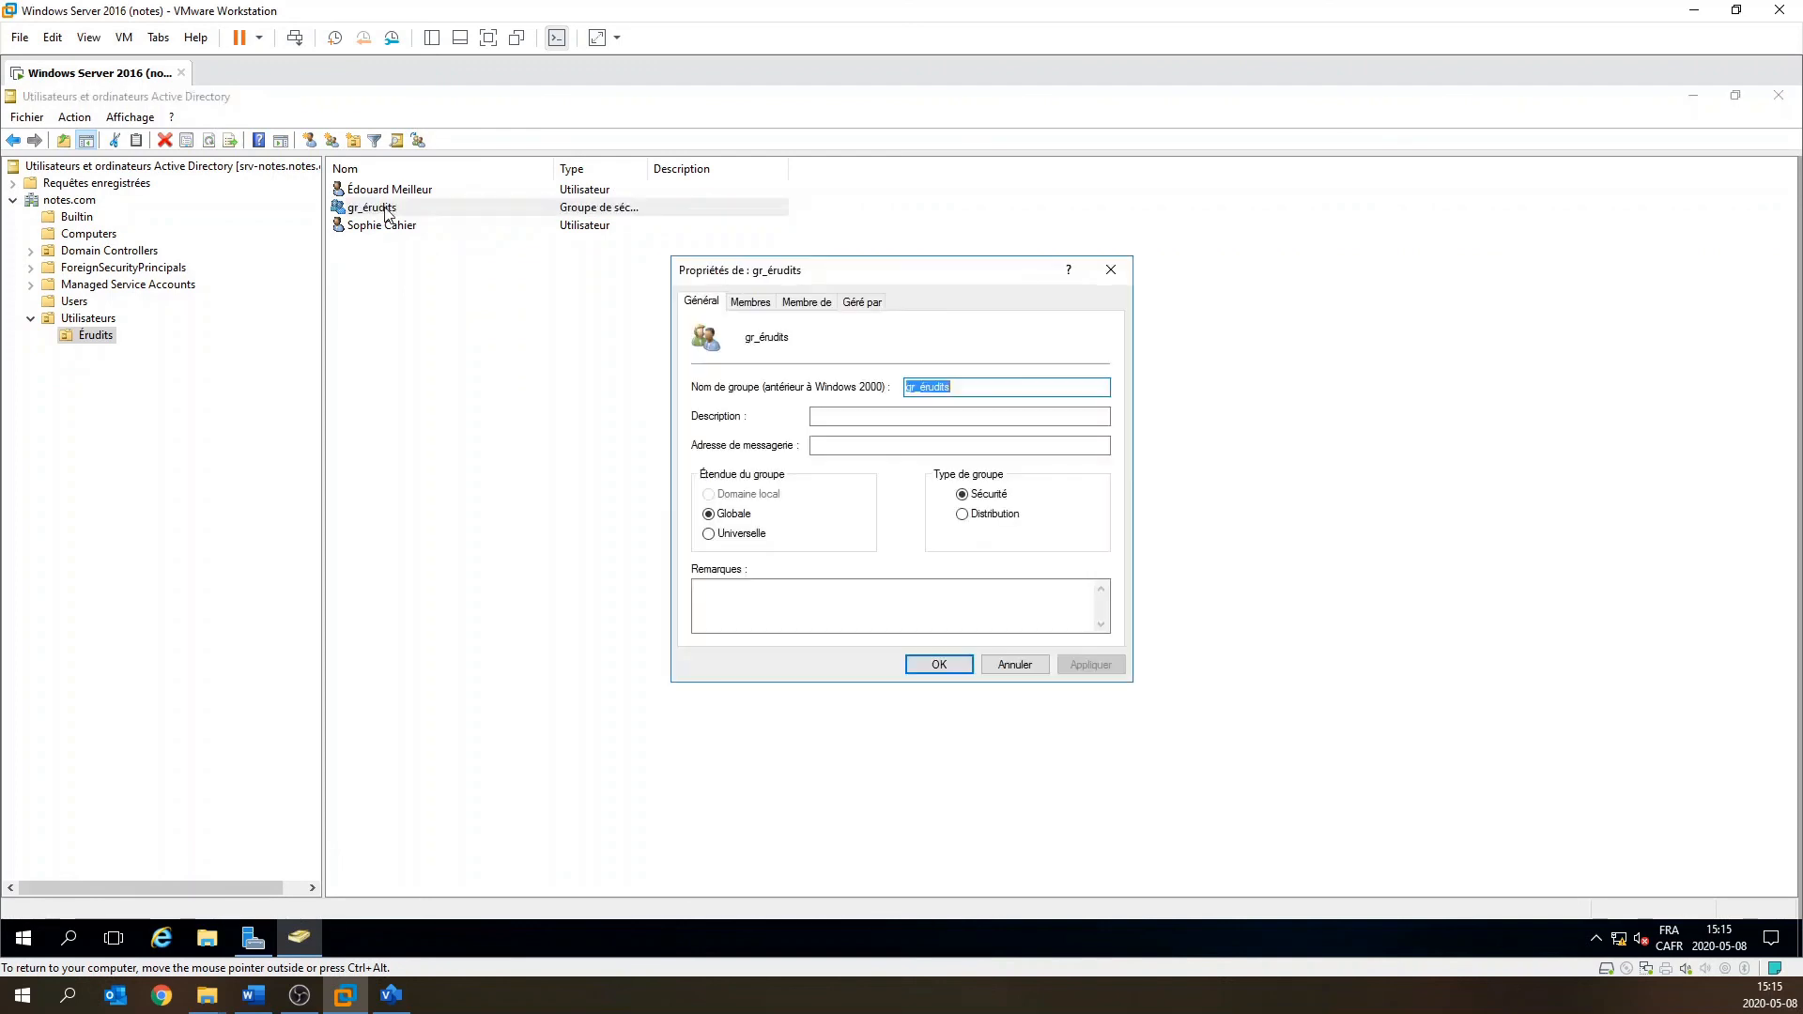
left_click(766, 304)
left_click(769, 305)
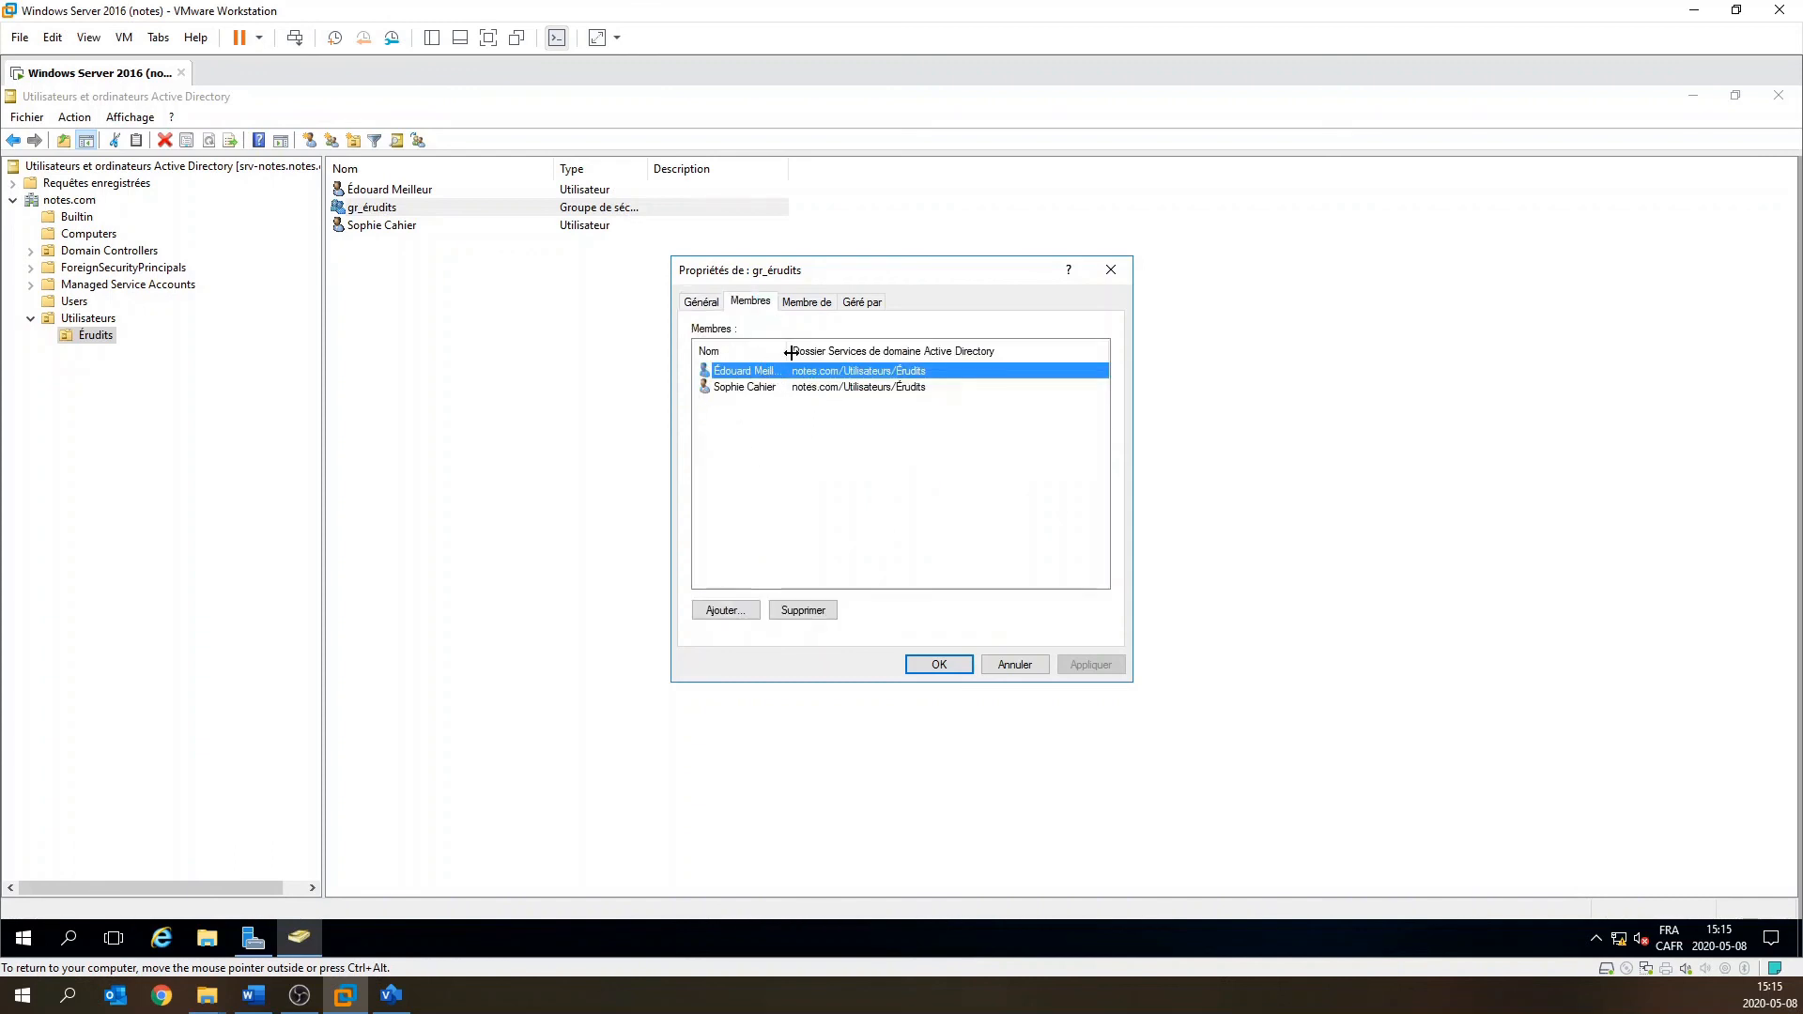
left_click_drag(827, 350, 845, 350)
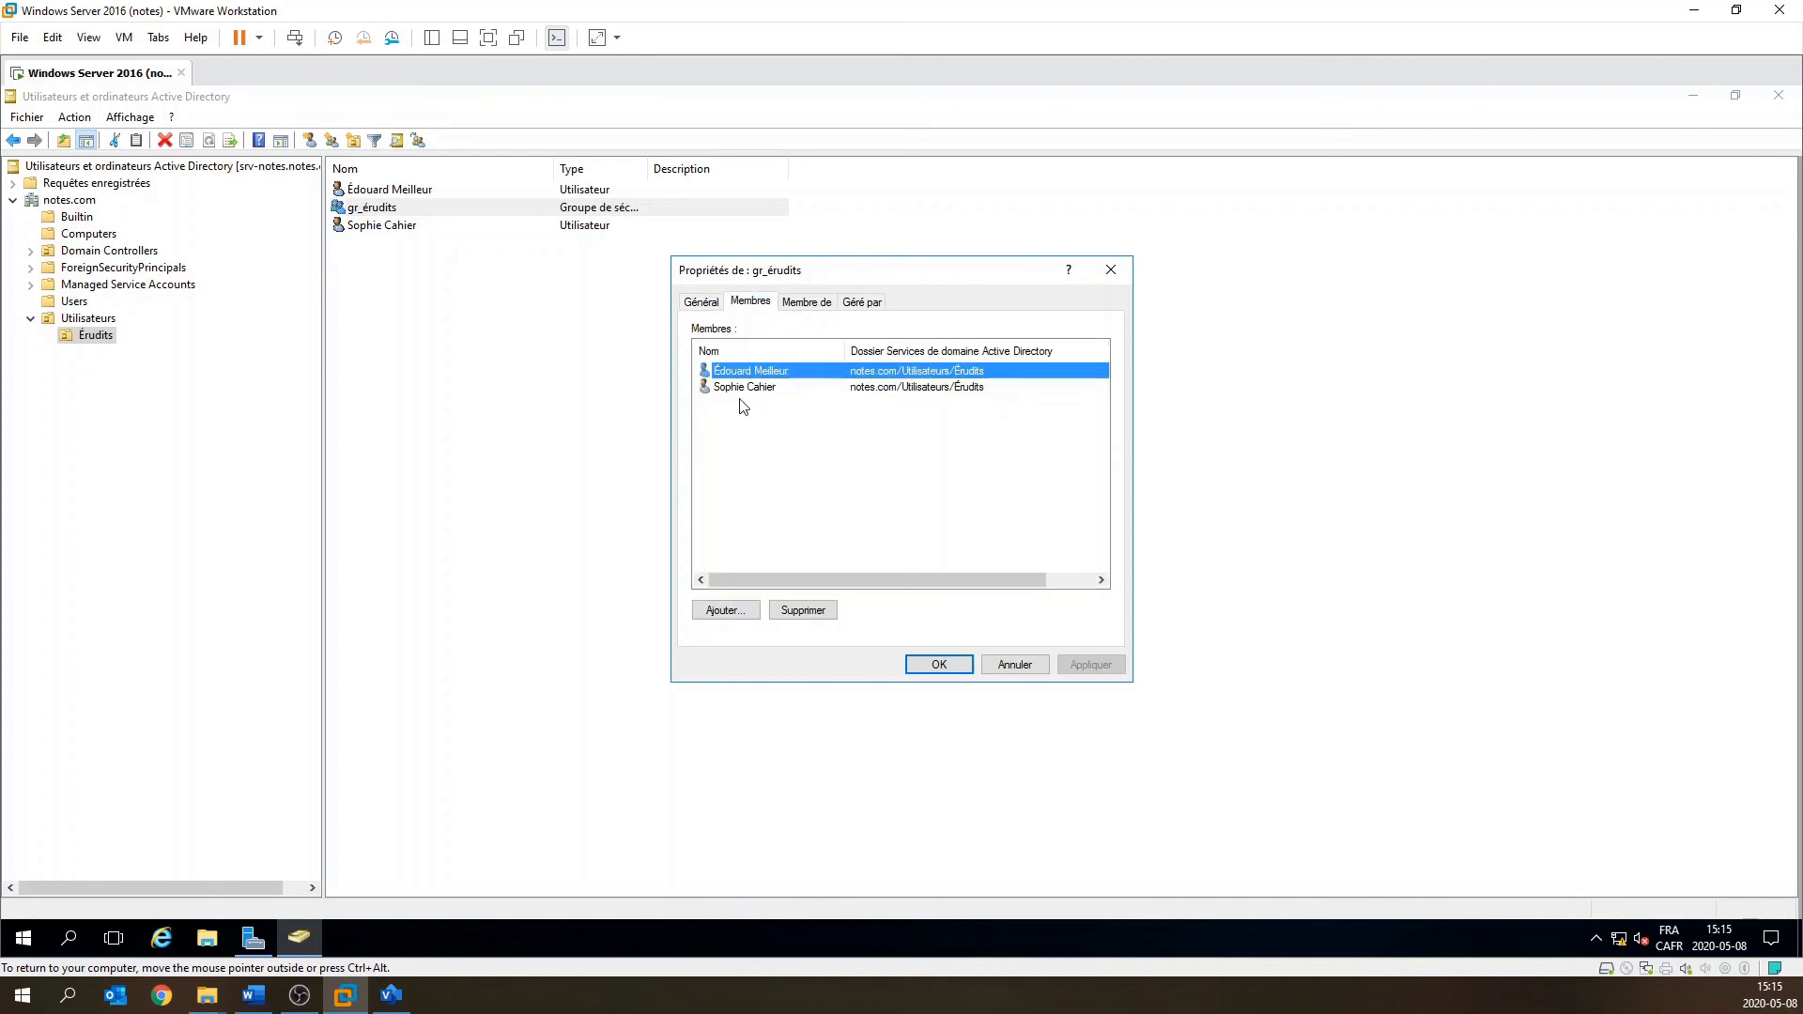